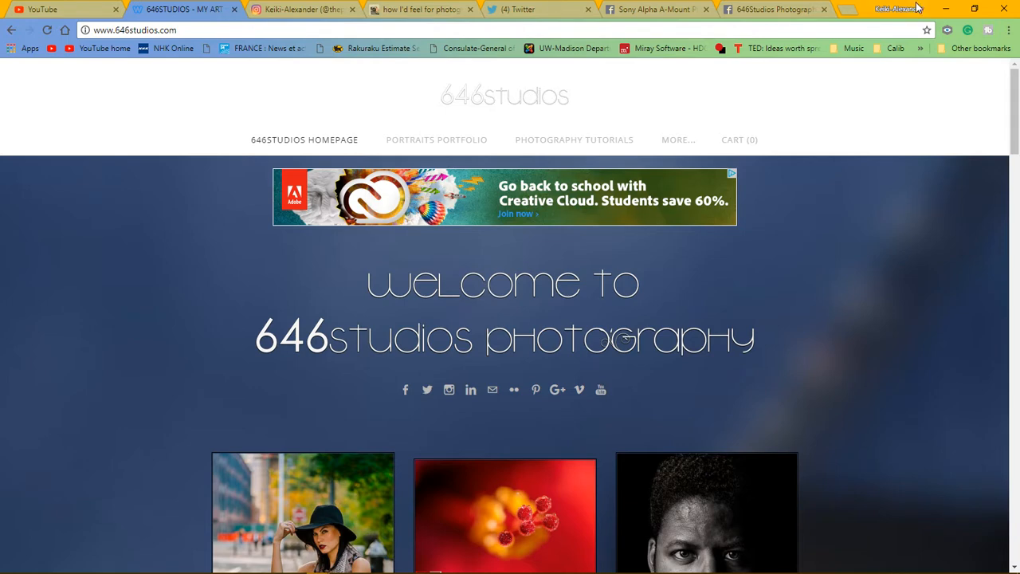
Step: Minimize Chrome to bring Lightroom's Develop view of the dark bearded portrait forward
left_click(946, 8)
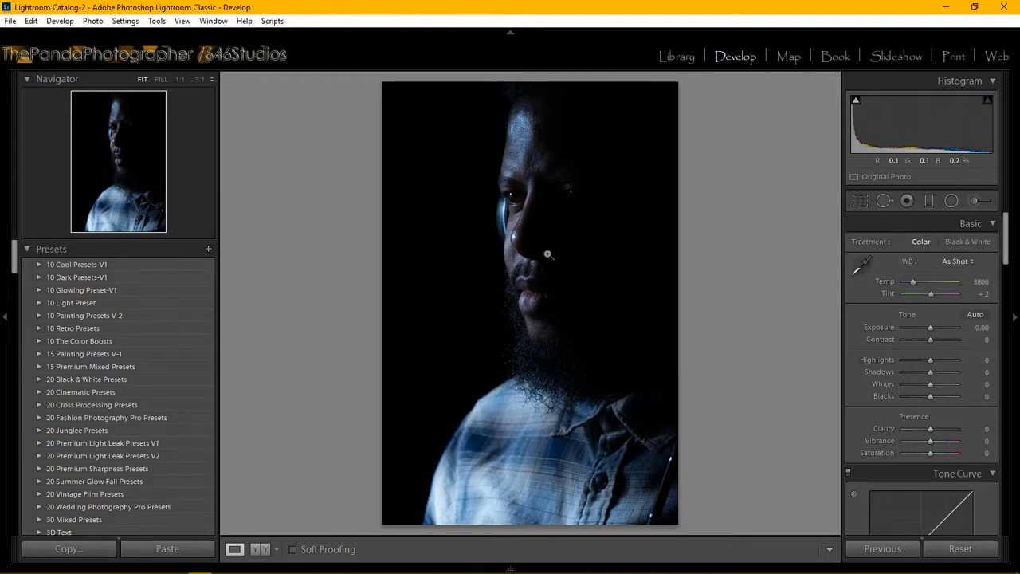
key("XF86AudioLowerVolume")
key("XF86AudioLowerVolume")
mouse_move(248, 570)
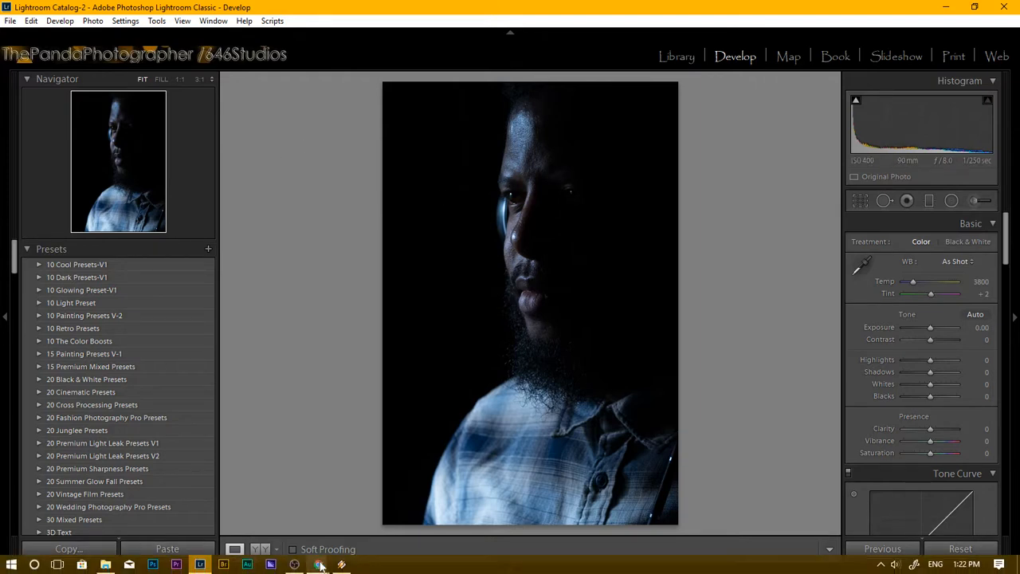
Step: Bring Chrome forward and scroll through the 646studios website
mouse_move(319, 566)
left_click(275, 506)
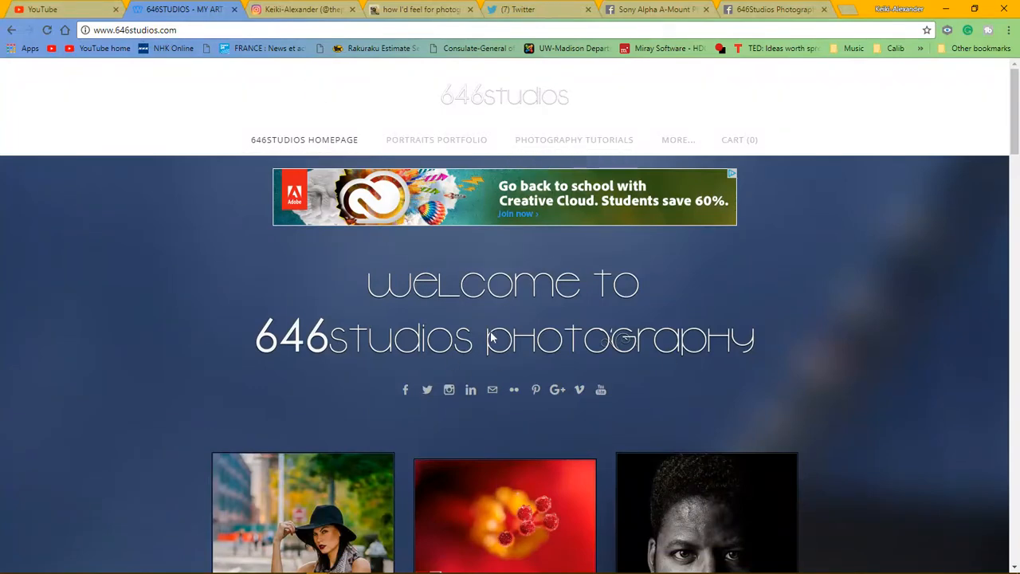
scroll(490, 340, "down", 3)
scroll(484, 335, "up", 3)
Step: View the lens-in-grass post on the Instagram profile, then close it
mouse_move(596, 140)
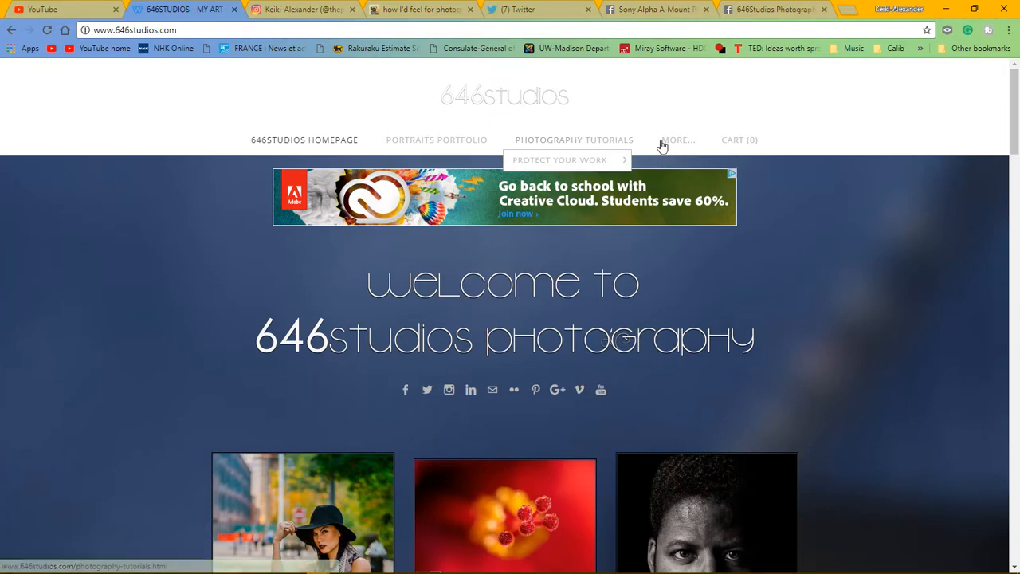
mouse_move(674, 141)
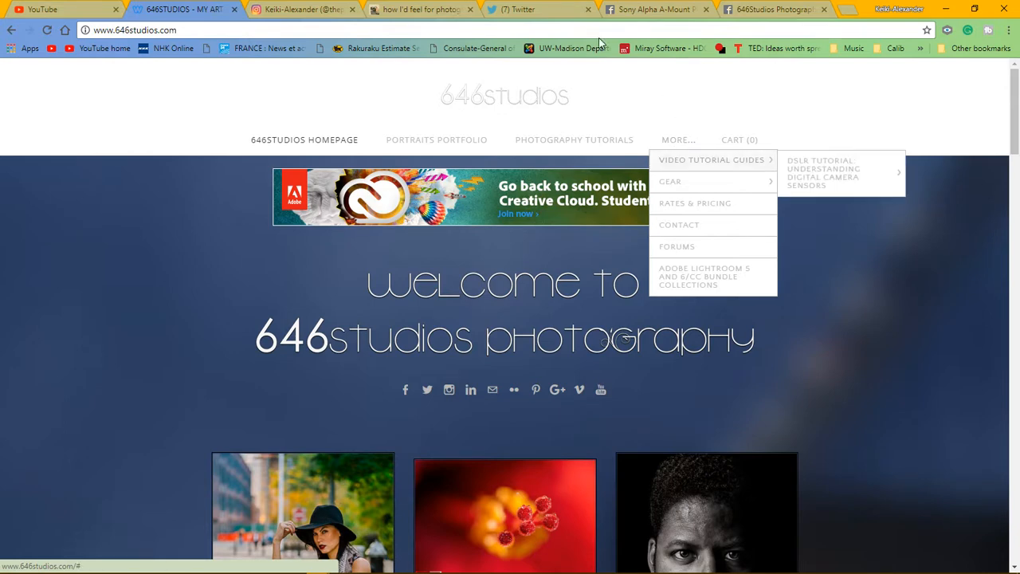
left_click(311, 7)
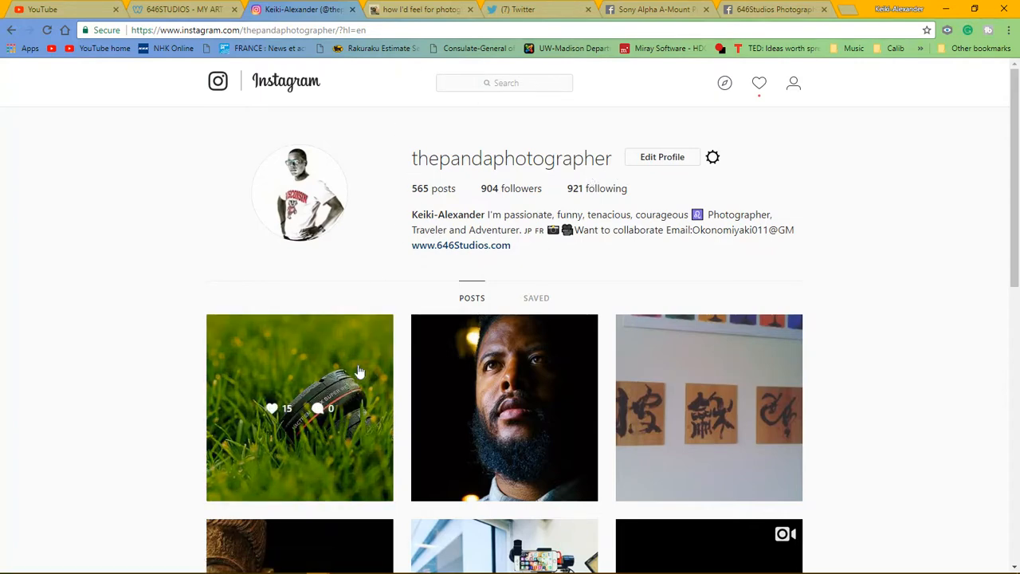
left_click(357, 368)
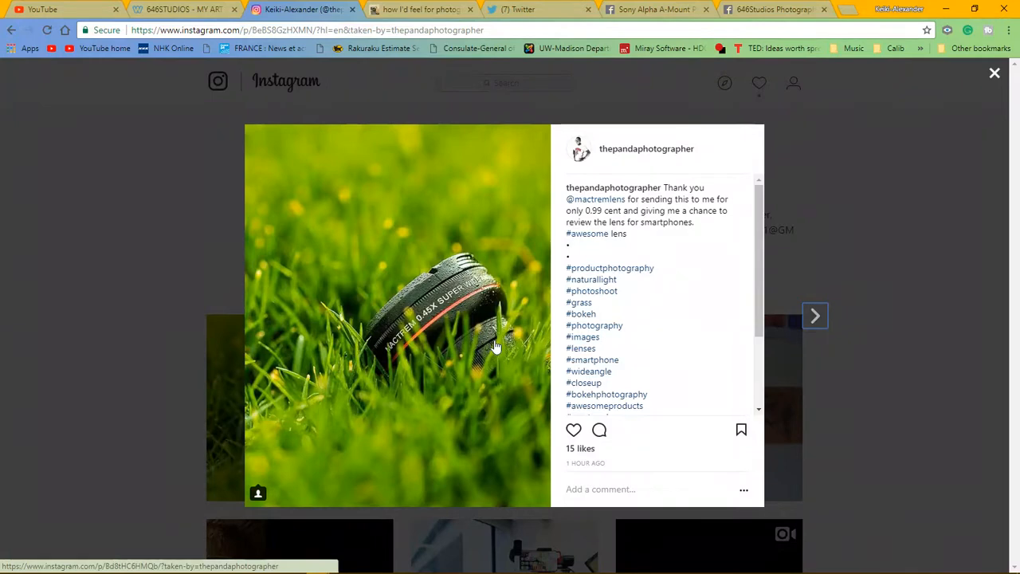
left_click(937, 203)
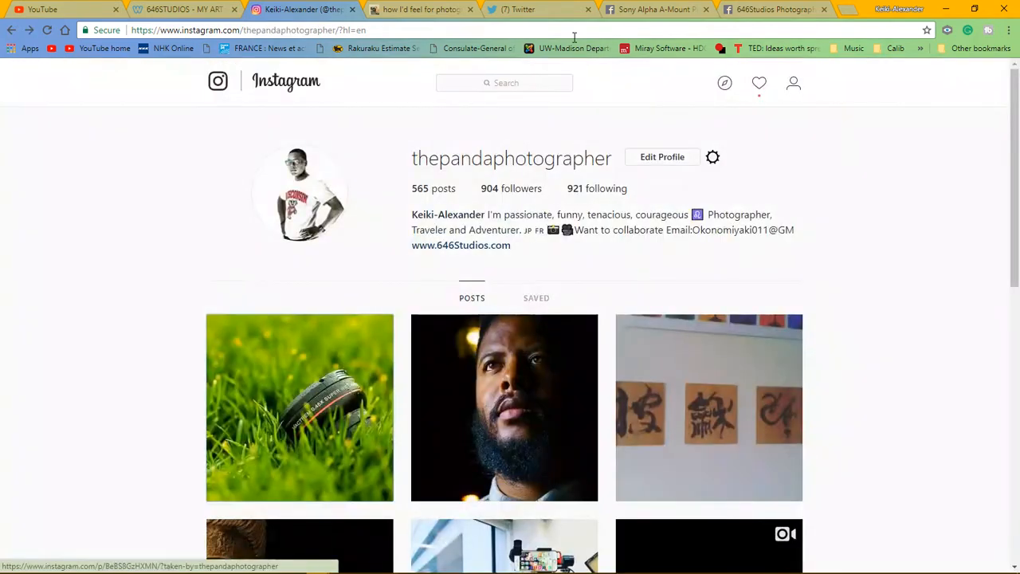
Step: Scroll through the Tumblr photography blog, then move on to the Twitter home feed
left_click(435, 10)
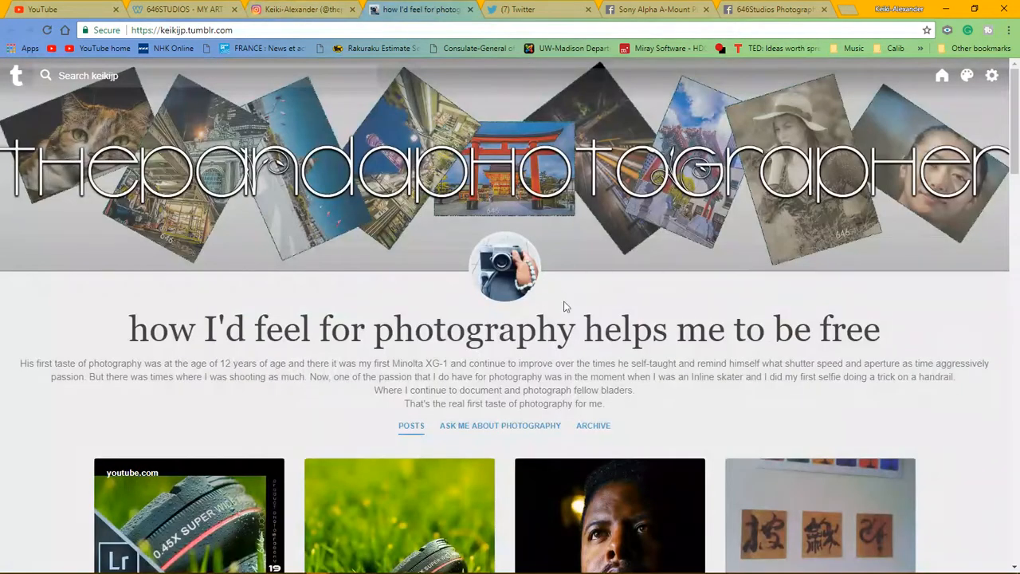
scroll(564, 305, "down", 8)
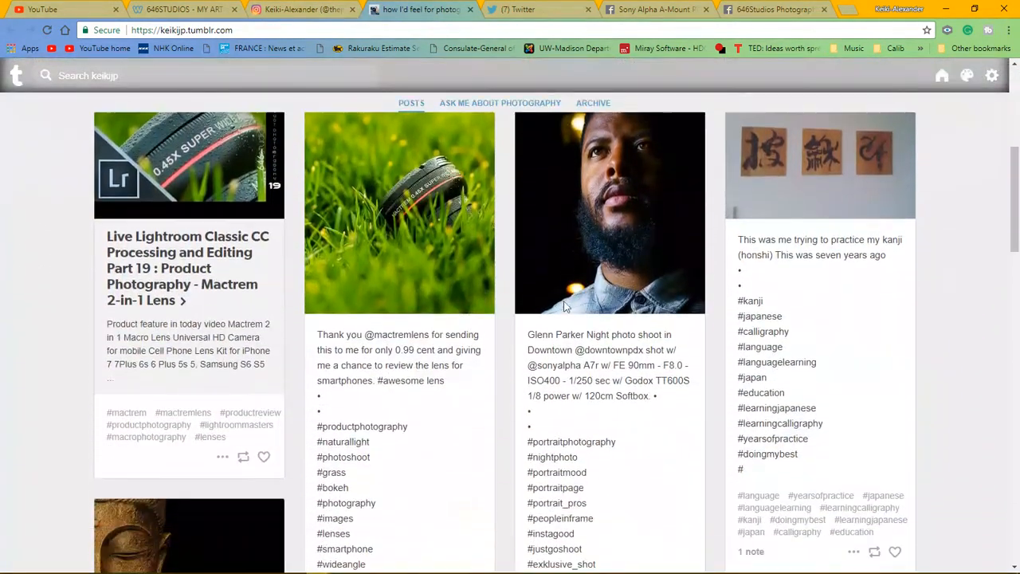
scroll(564, 305, "down", 10)
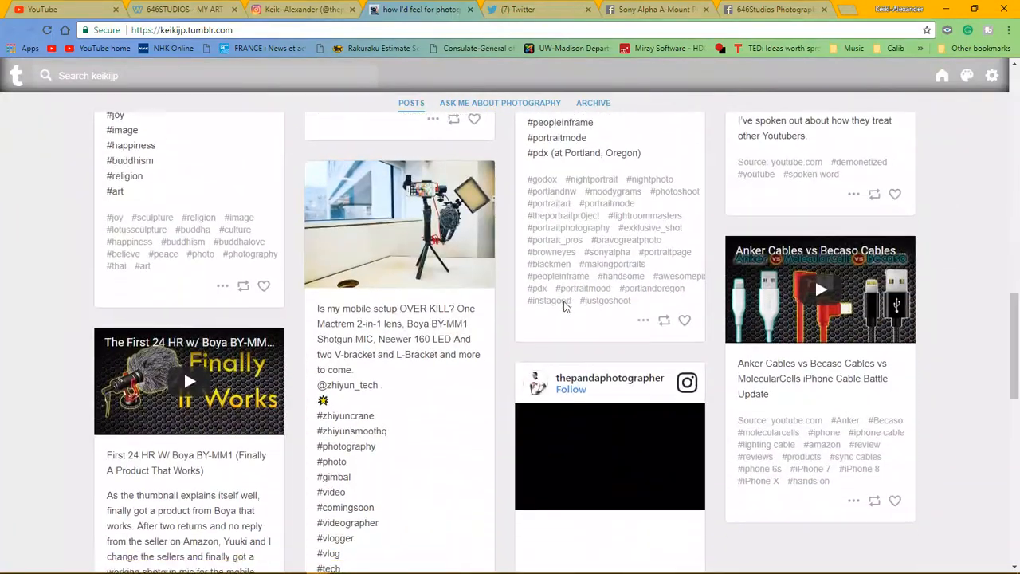
scroll(564, 305, "up", 18)
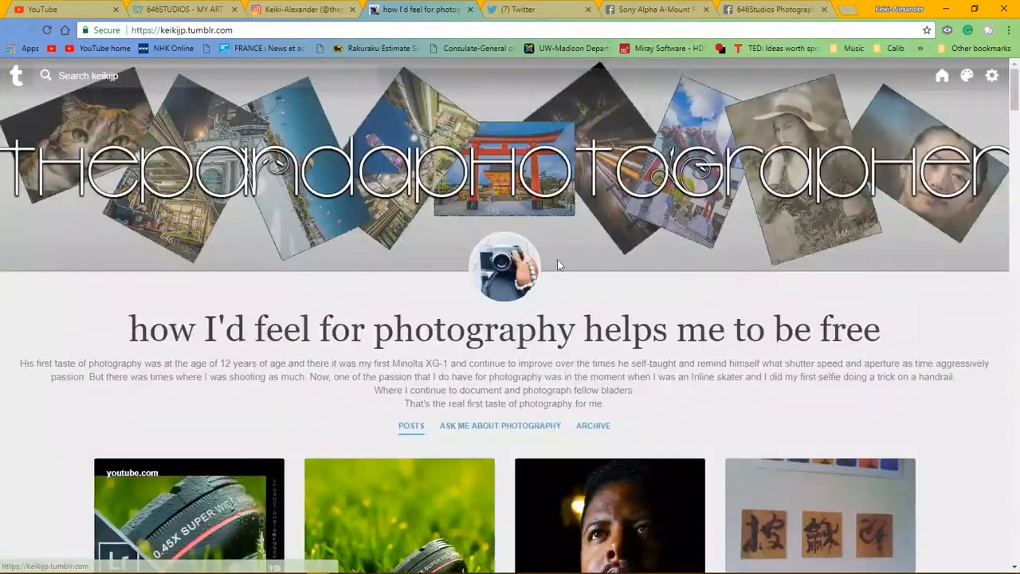
left_click(543, 11)
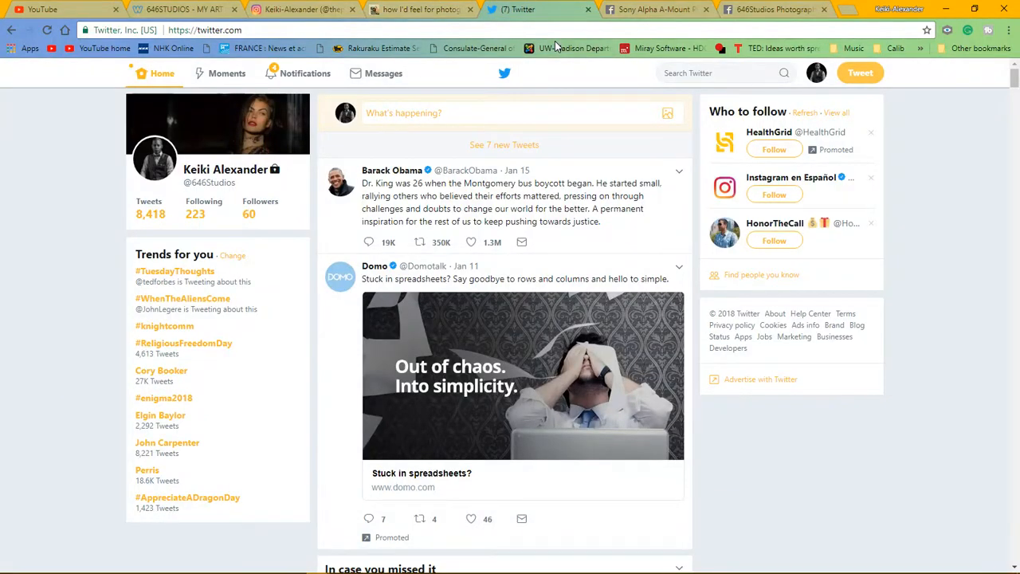
Step: Visit the Sony Alpha A-Mount Photographers Group and 646Studios Photography Facebook pages
left_click(643, 9)
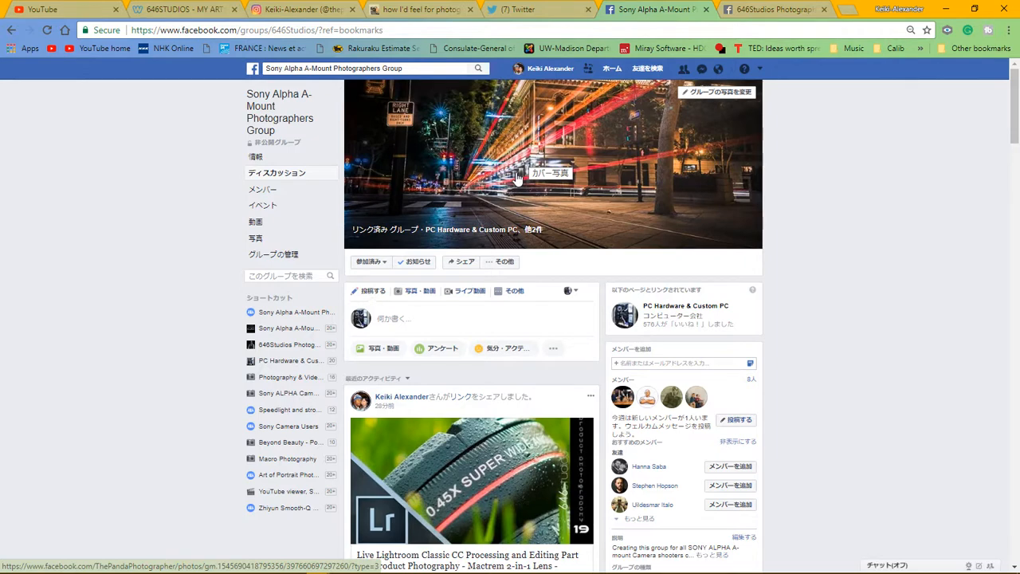
left_click(744, 12)
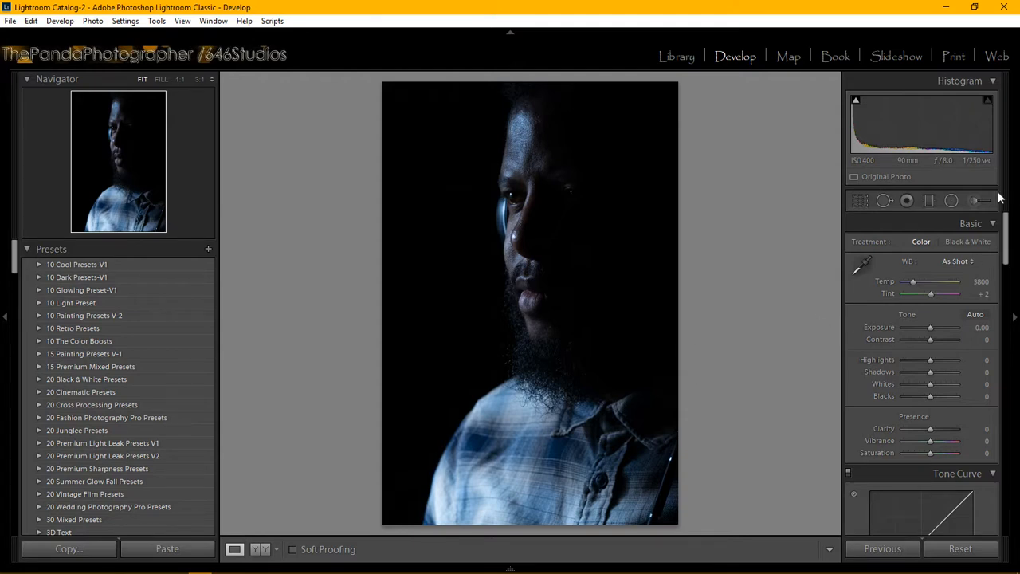
Step: Turn on Remove Chromatic Aberration and Enable Profile Corrections under Lens Corrections > Profile
scroll(1009, 240, "down", 1)
left_click_drag(1009, 241, 1010, 388)
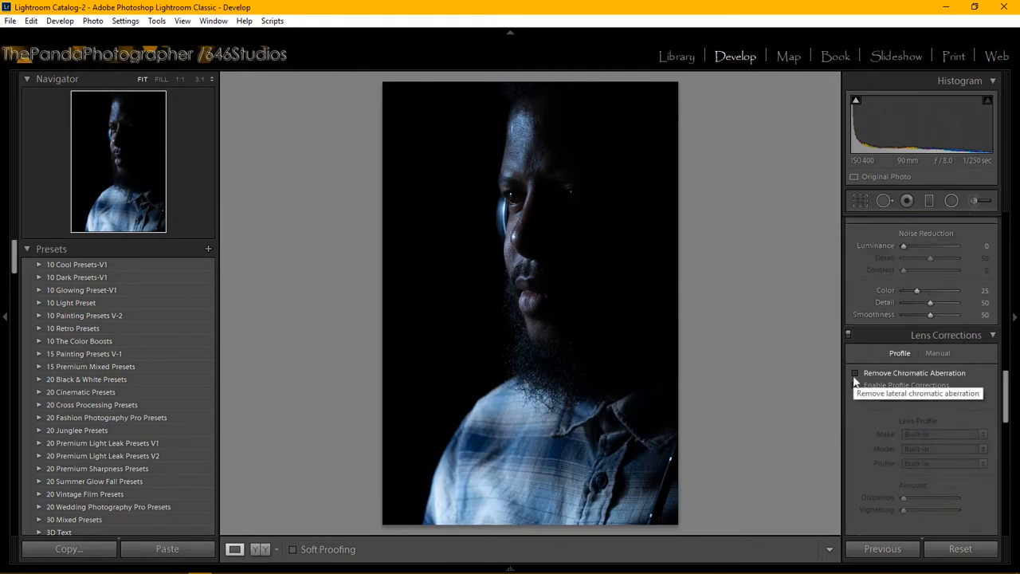
left_click(855, 374)
left_click(856, 386)
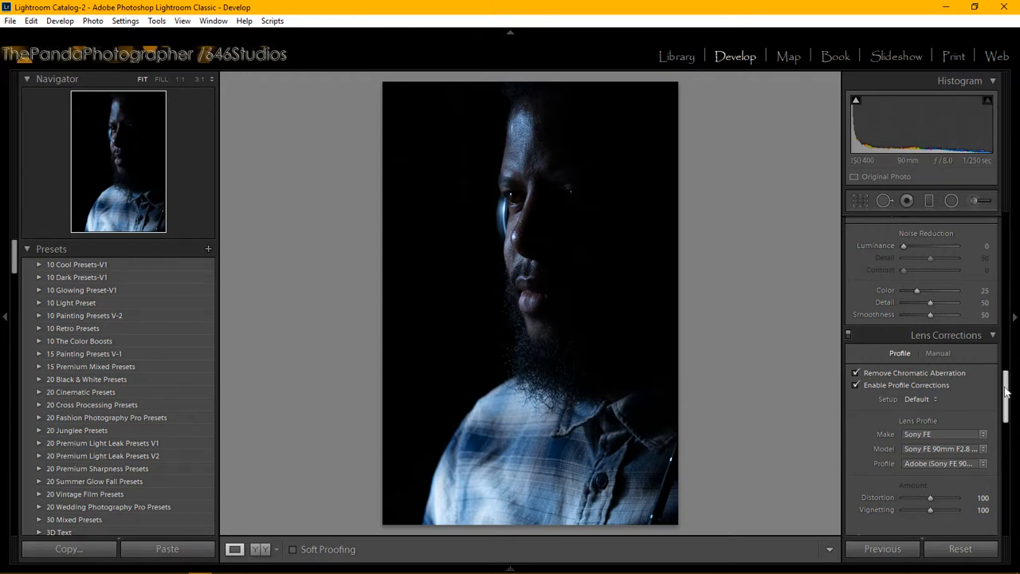
left_click_drag(1007, 379, 1009, 349)
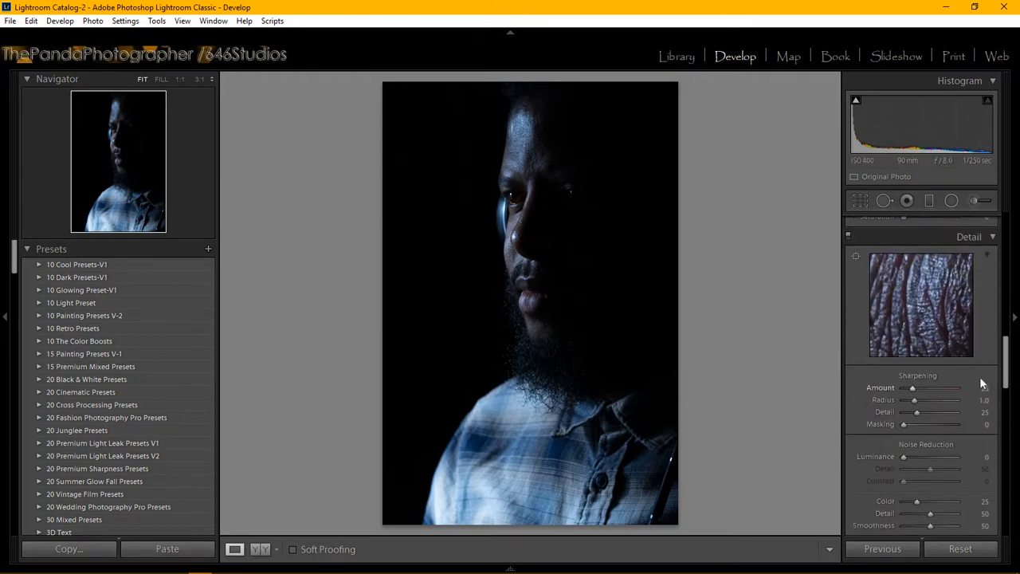
left_click_drag(1006, 359, 1008, 227)
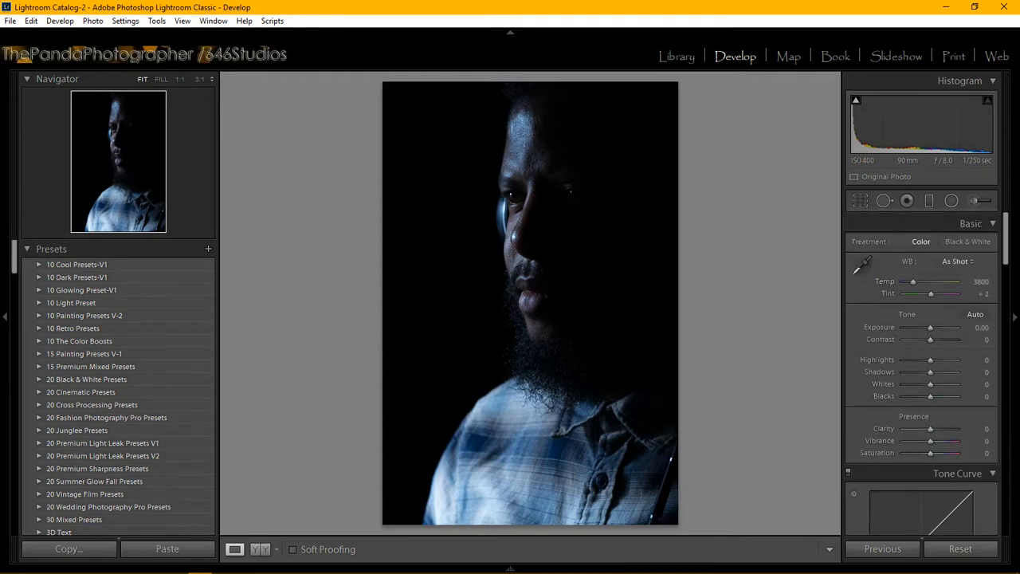
Step: Check the live Part 20 stream in YouTube Studio's dashboard, then minimize Chrome
mouse_move(306, 567)
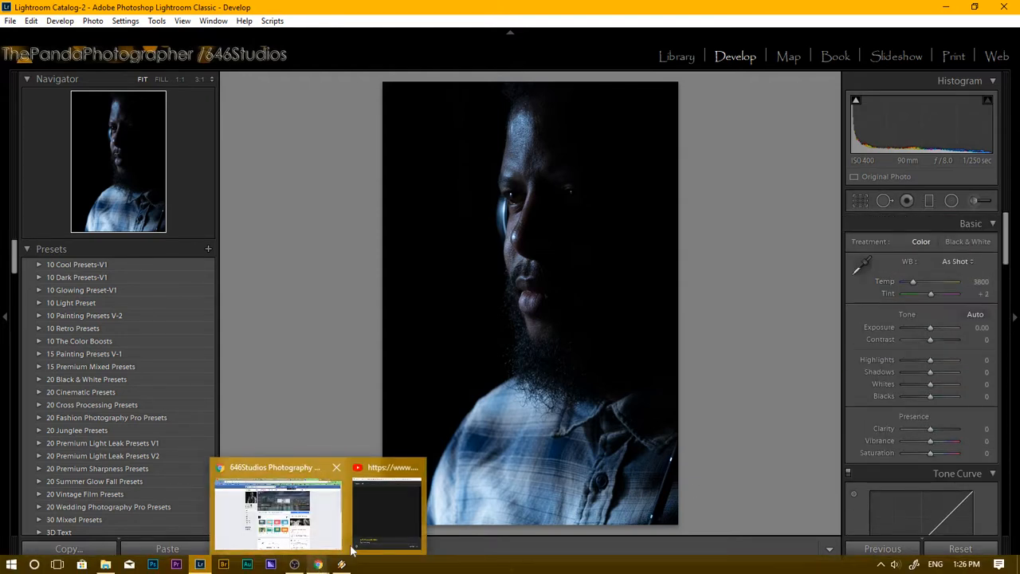
left_click(333, 542)
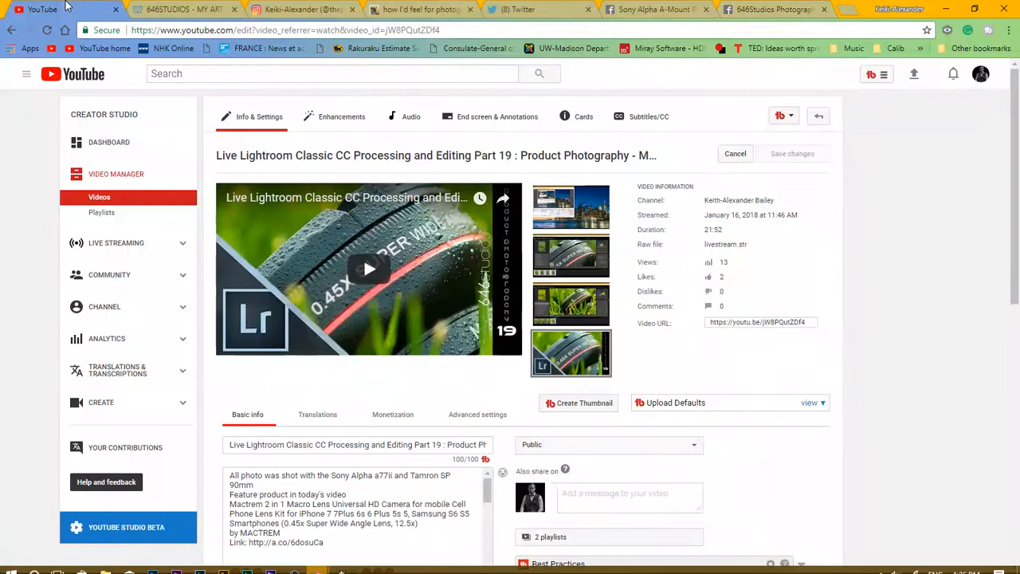
left_click(44, 9)
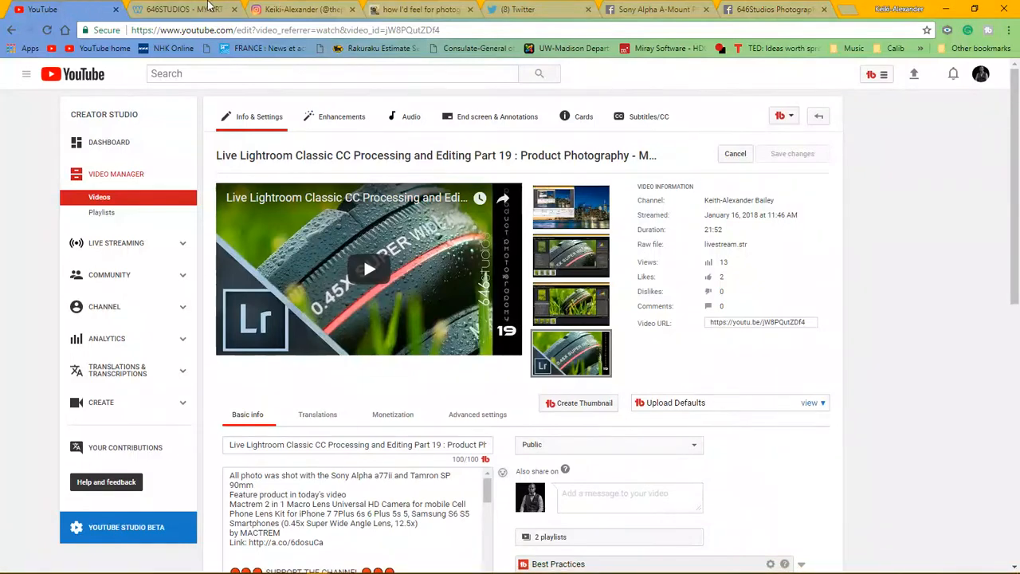
left_click(125, 243)
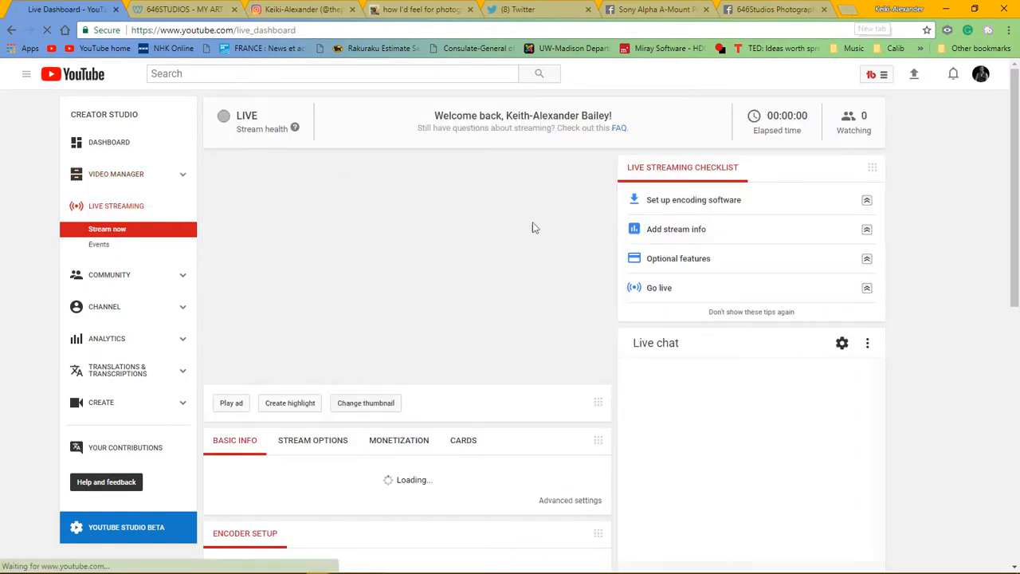
mouse_move(249, 552)
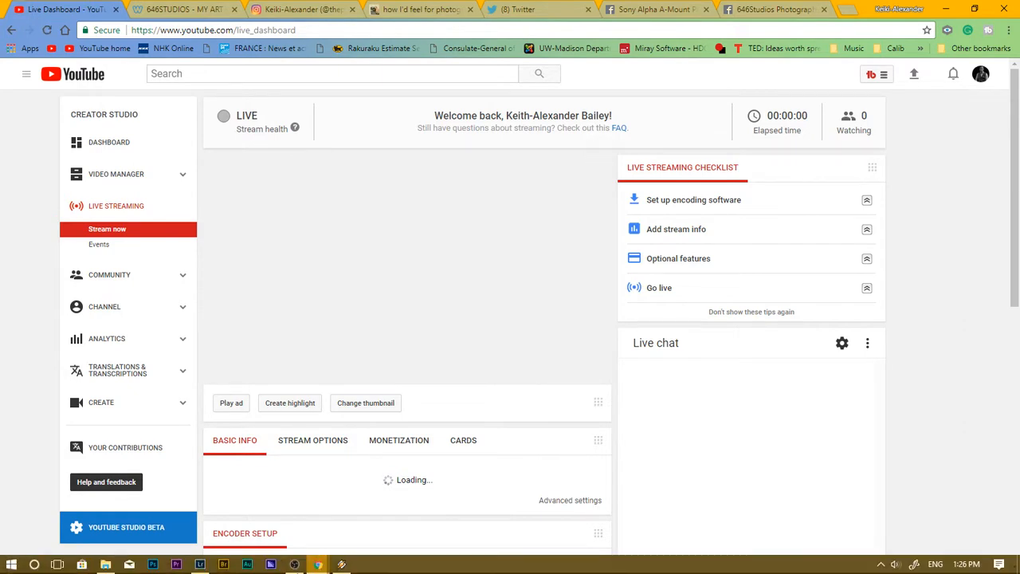
mouse_move(296, 566)
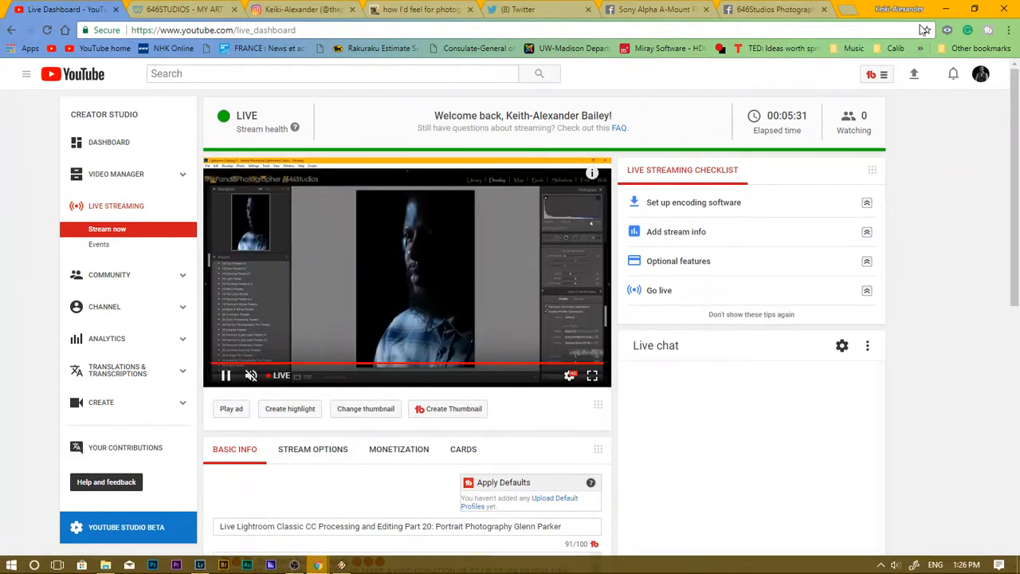
left_click(949, 11)
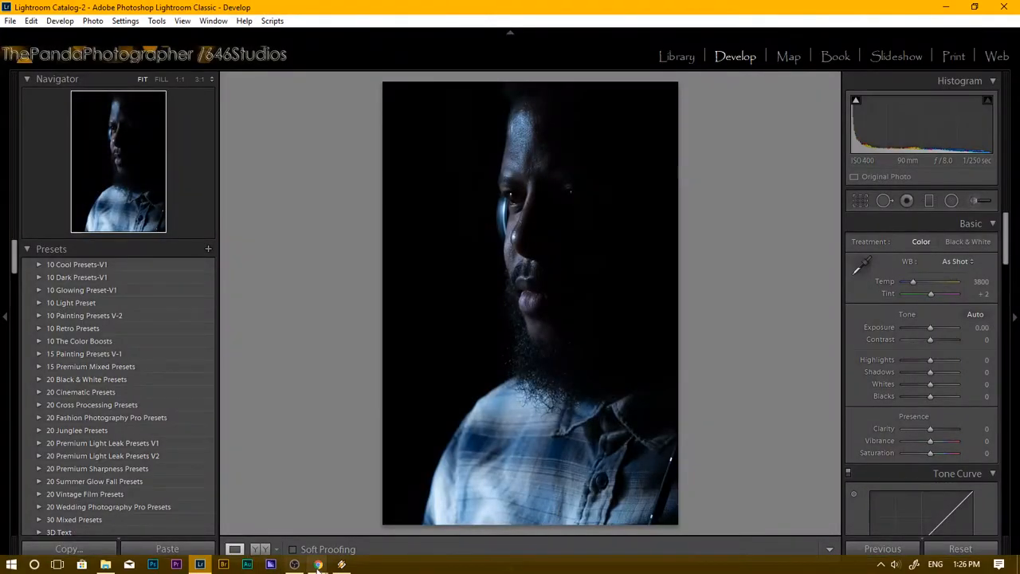
Step: Set Exposure to +2.00, checking the eye at 1:1 zoom
mouse_move(325, 568)
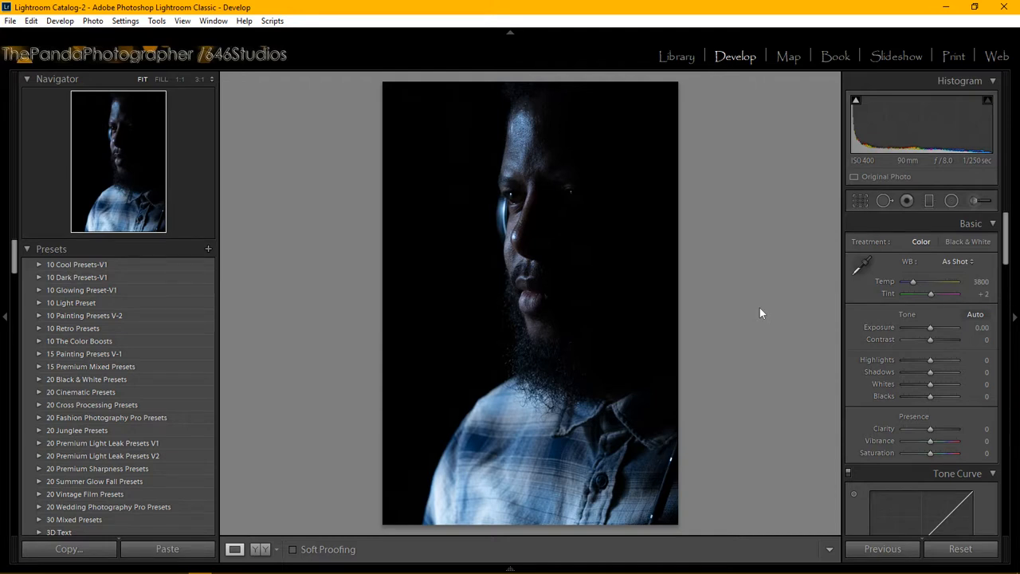
left_click_drag(930, 328, 934, 332)
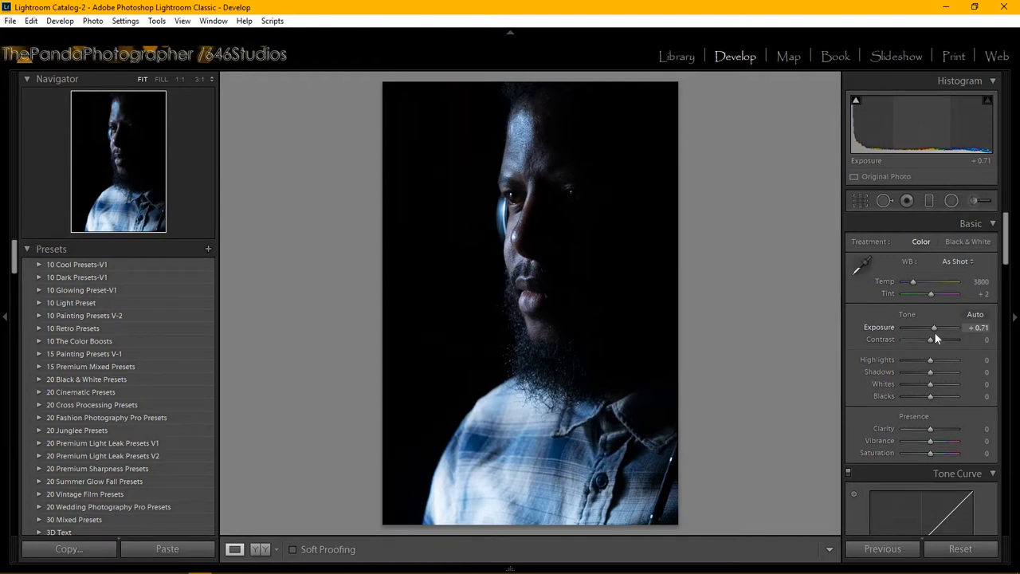
left_click_drag(934, 332, 962, 332)
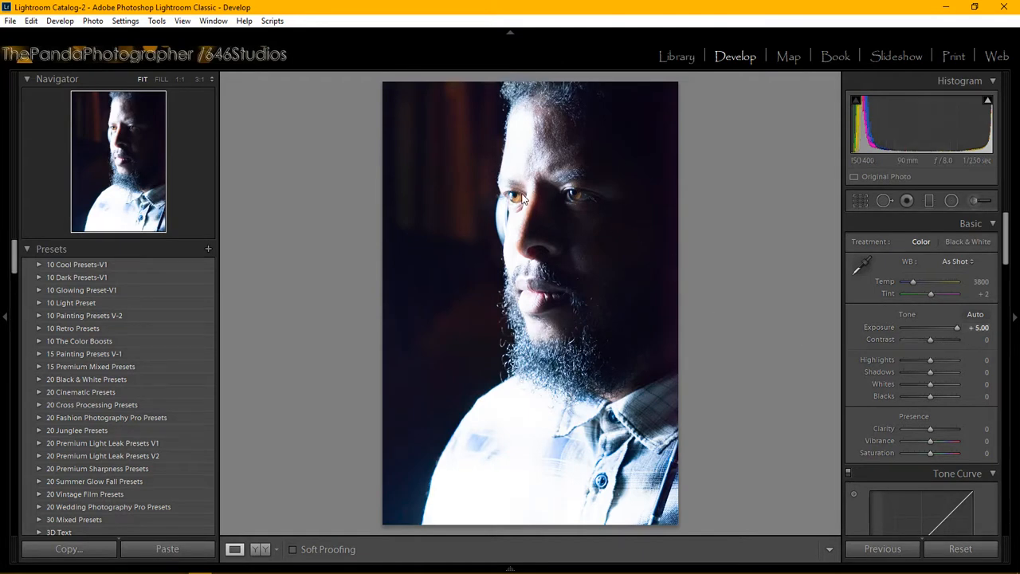
left_click(490, 210)
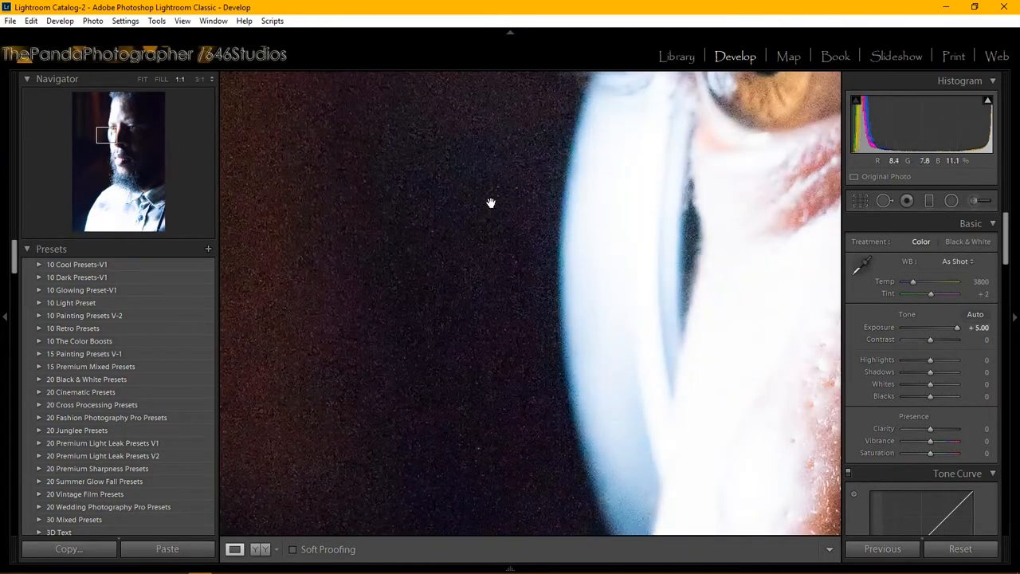
left_click_drag(524, 135, 354, 301)
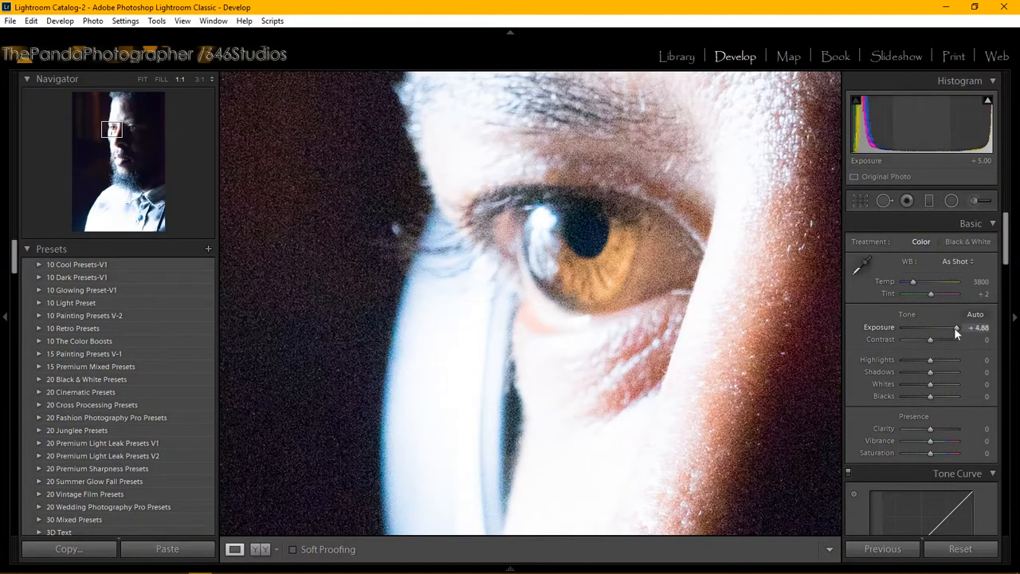
left_click_drag(955, 328, 936, 334)
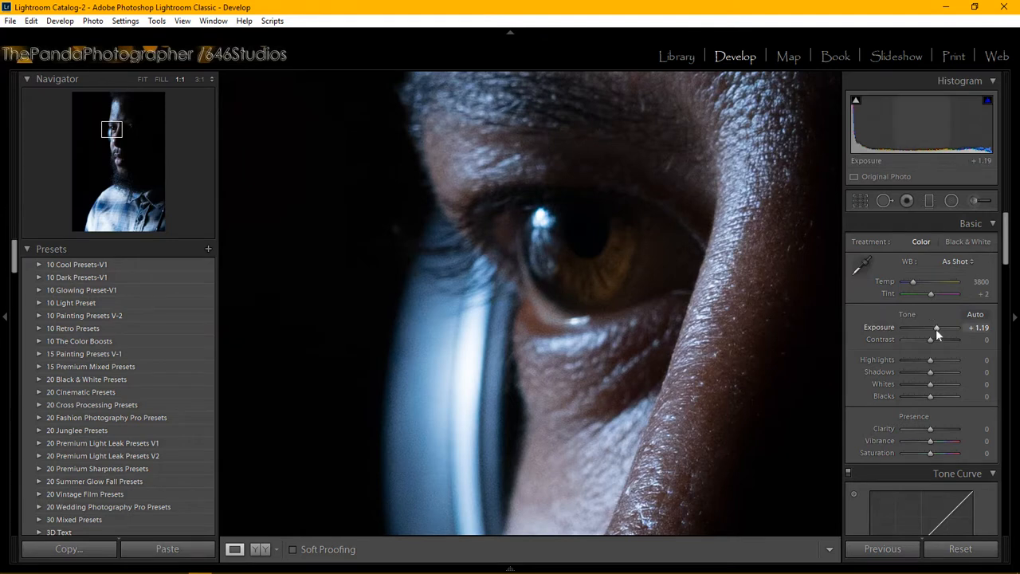
left_click_drag(936, 328, 935, 328)
left_click(979, 328)
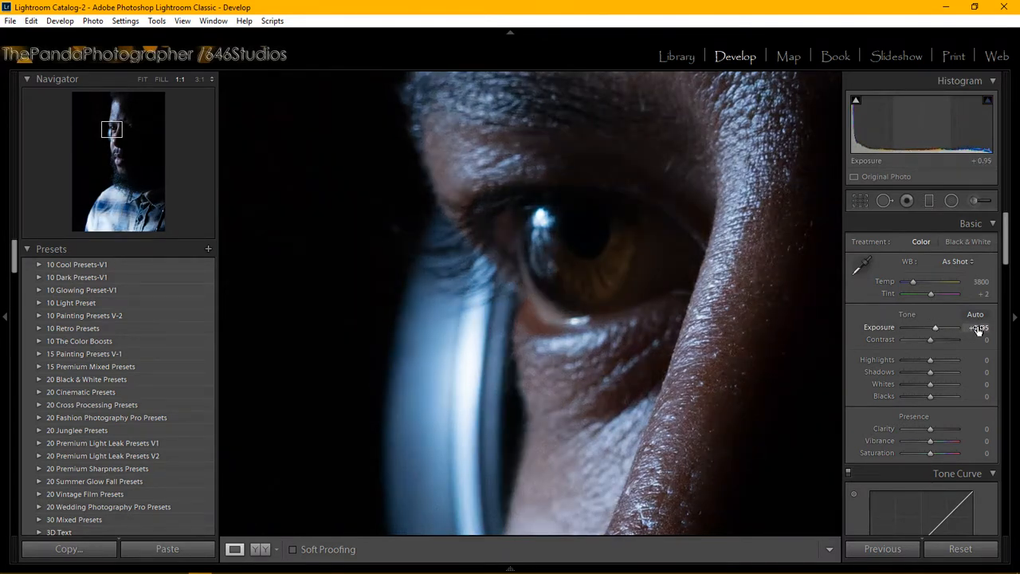
type("2")
key("Return")
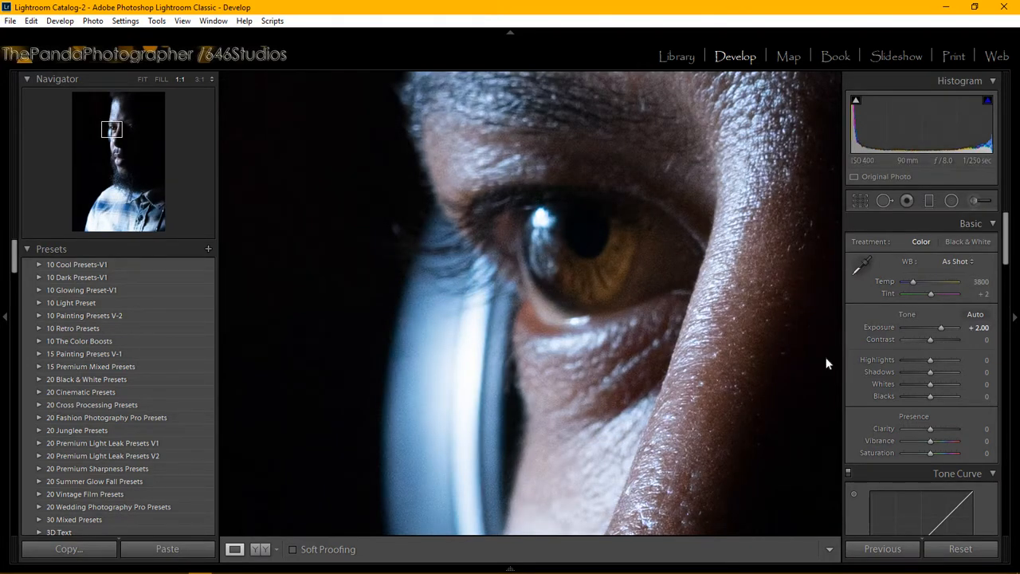
left_click(696, 302)
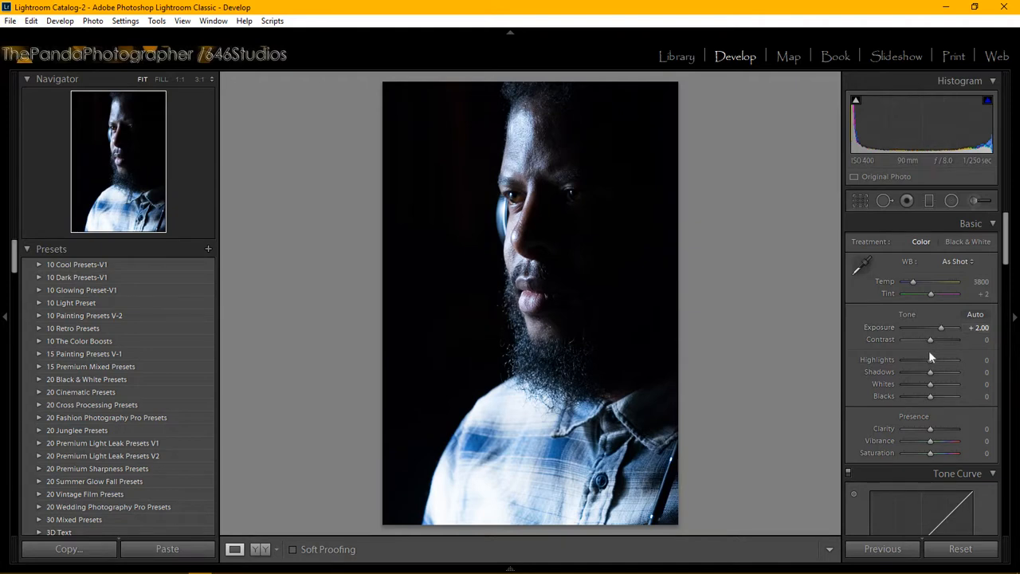
Step: Set Highlights −14, Shadows +21, Whites +57 and Blacks +40, checking the eye up close
mouse_move(931, 361)
left_mouse_down()
mouse_move(946, 361)
mouse_move(927, 366)
left_mouse_up()
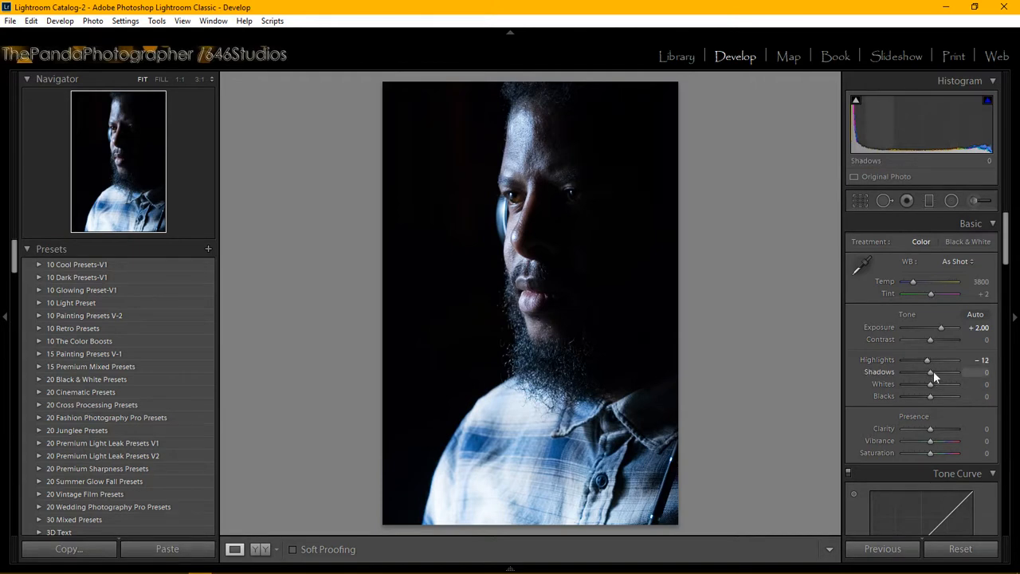
left_click_drag(934, 373, 938, 373)
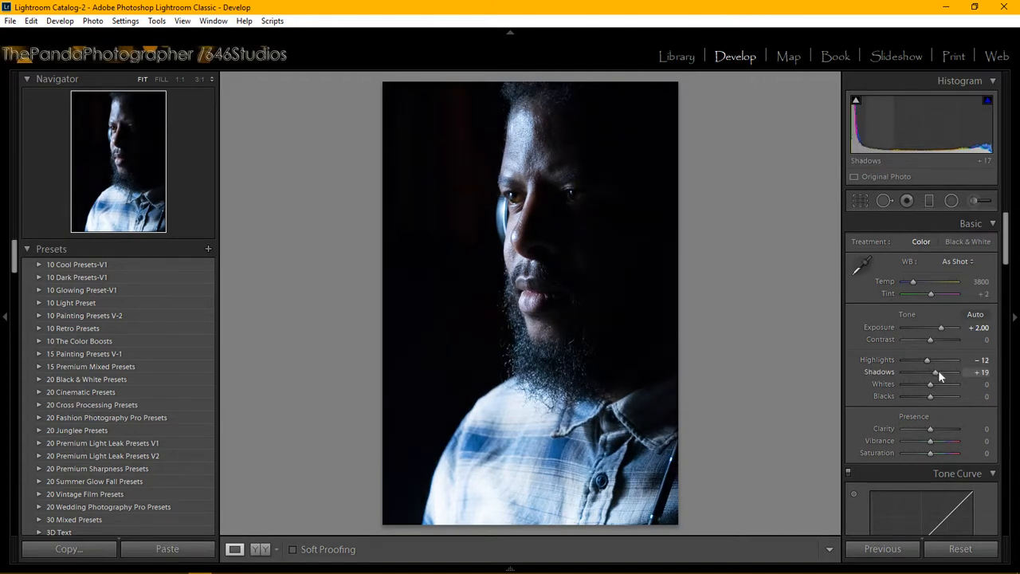
left_click(504, 199)
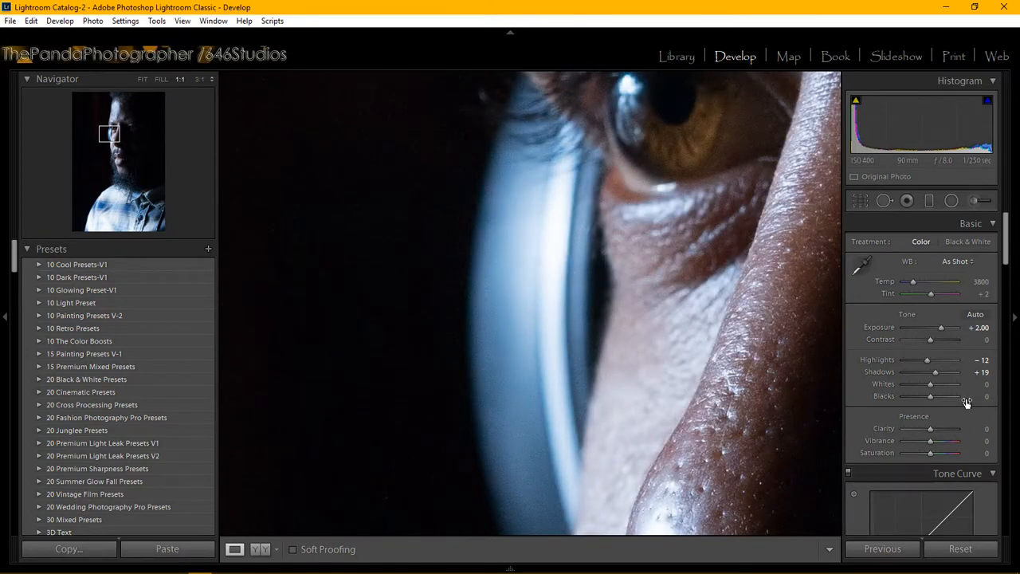
mouse_move(936, 370)
left_mouse_down()
mouse_move(944, 373)
mouse_move(935, 377)
left_mouse_up()
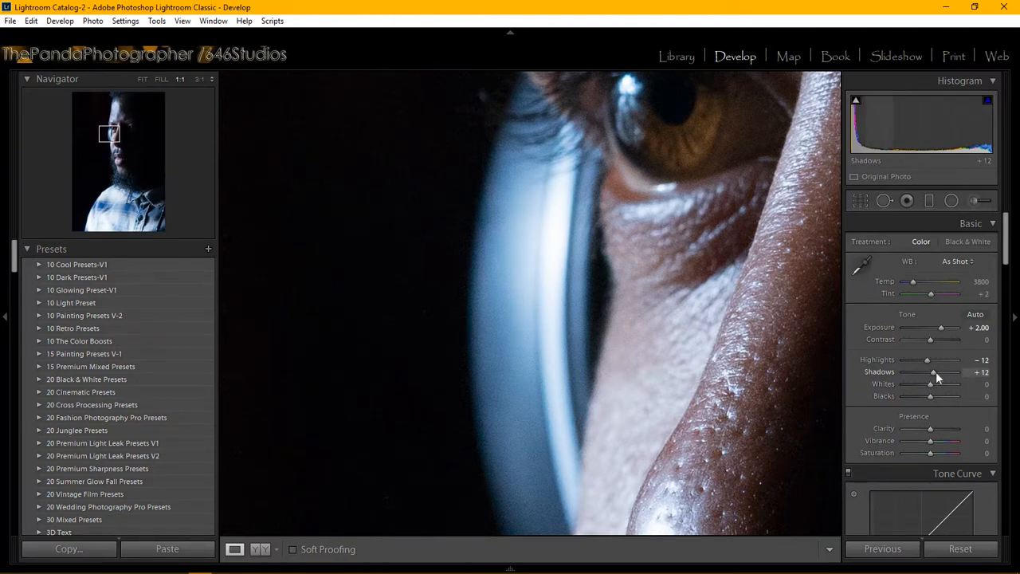
left_click_drag(936, 371, 939, 371)
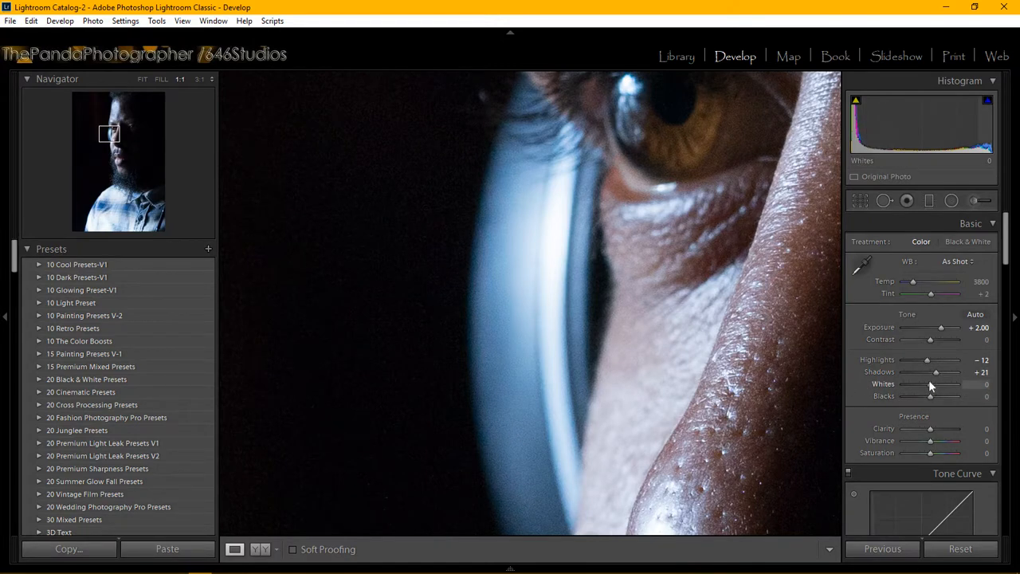
left_click_drag(930, 385, 956, 388)
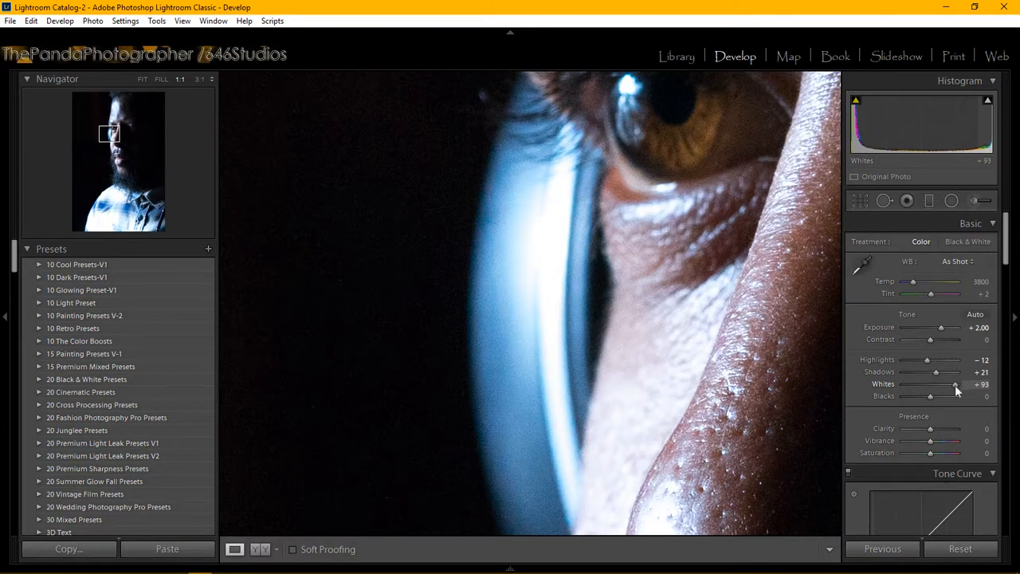
left_click(764, 394)
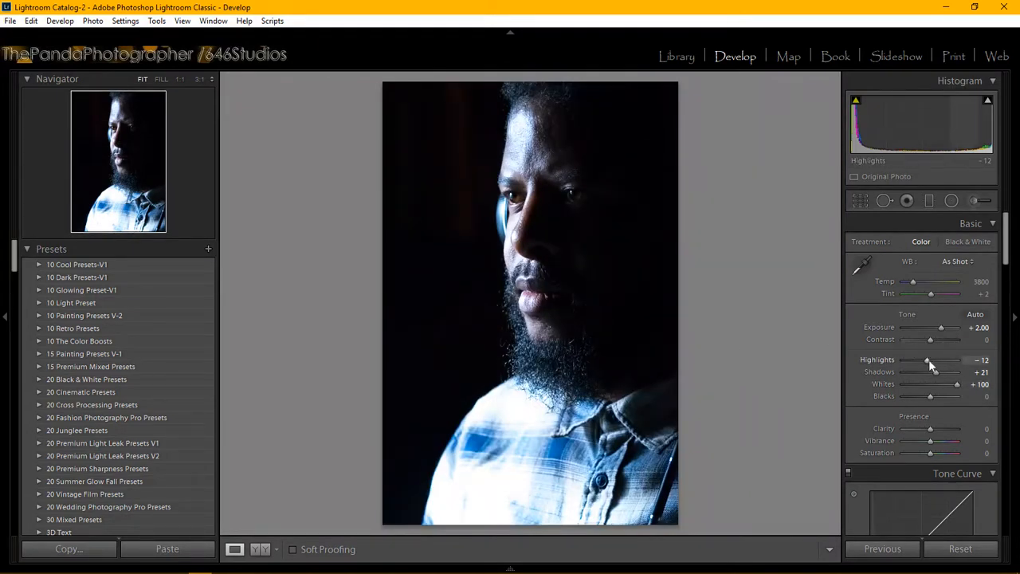
left_click_drag(926, 359, 946, 387)
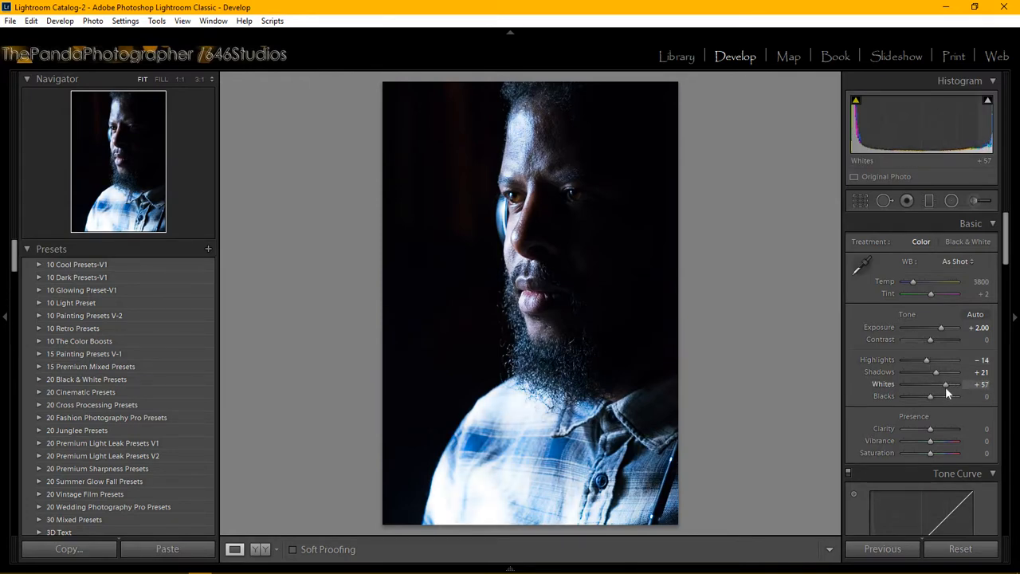
mouse_move(931, 395)
left_mouse_down()
mouse_move(947, 392)
mouse_move(944, 399)
left_mouse_up()
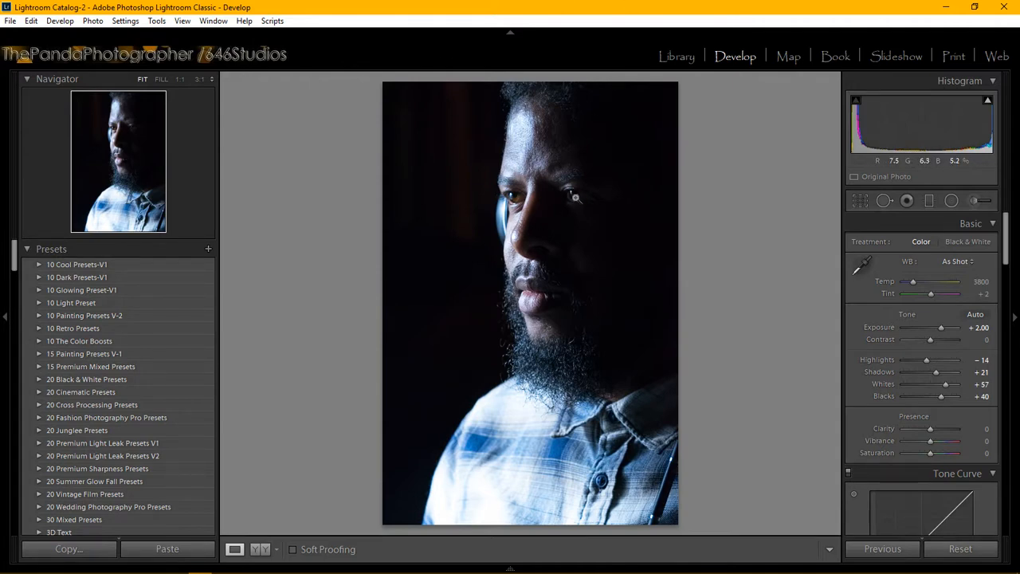
left_click(574, 194)
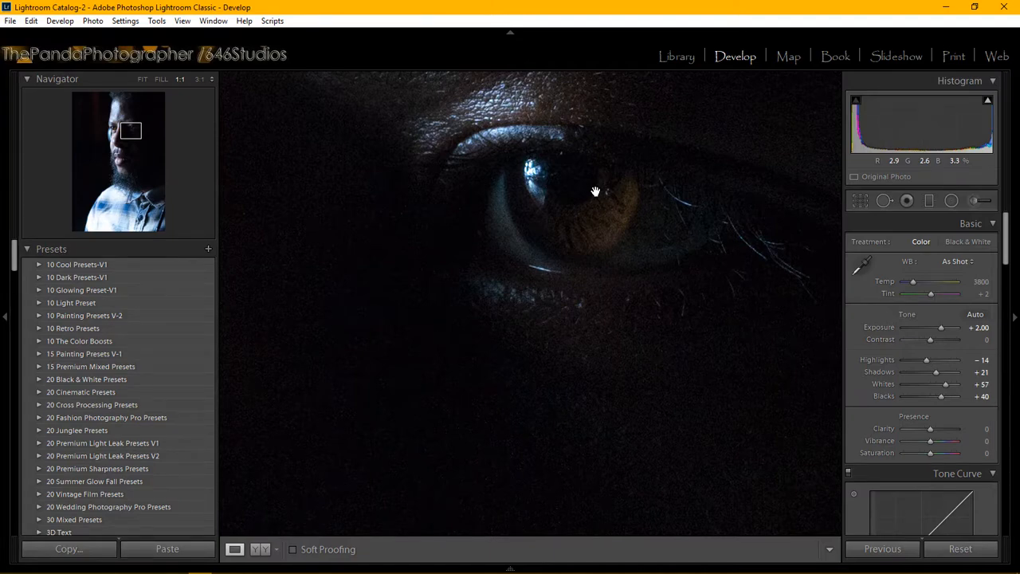
Step: Raise Clarity to +10, Vibrance to +43 and Saturation to +26, then inspect the eye at 1:1
left_click(595, 192)
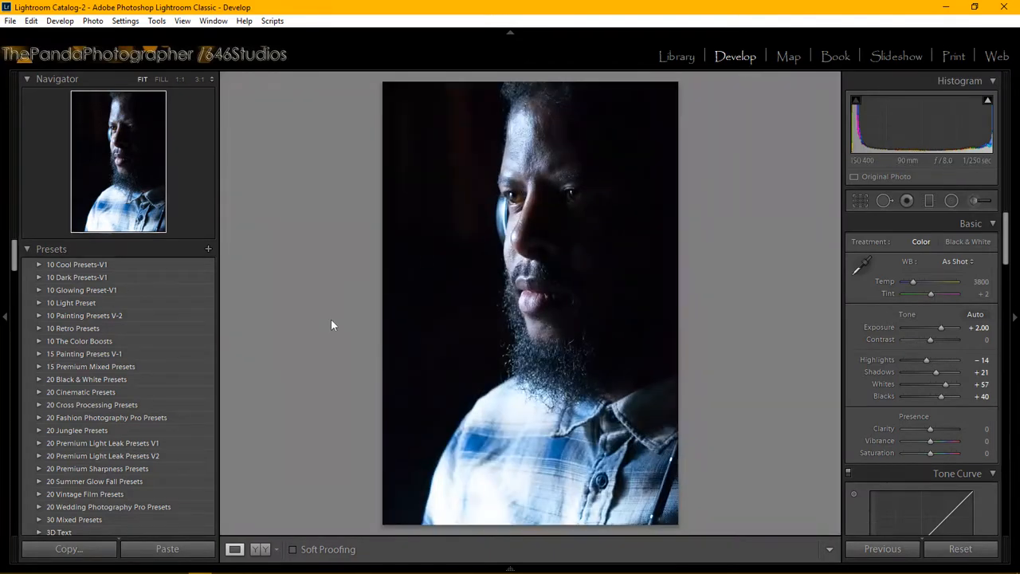
scroll(113, 397, "down", 15)
scroll(146, 363, "down", 5)
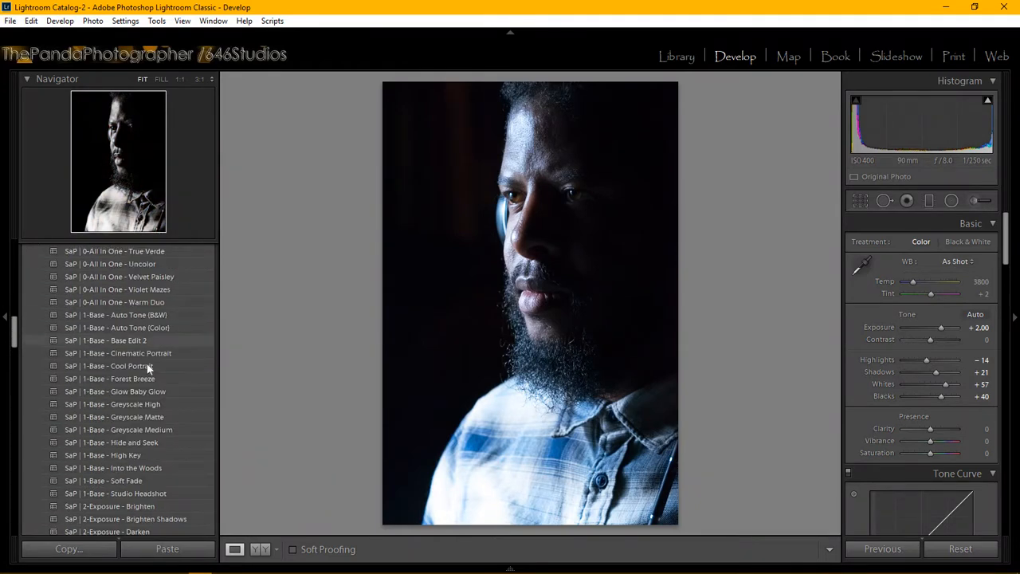
scroll(139, 427, "down", 3)
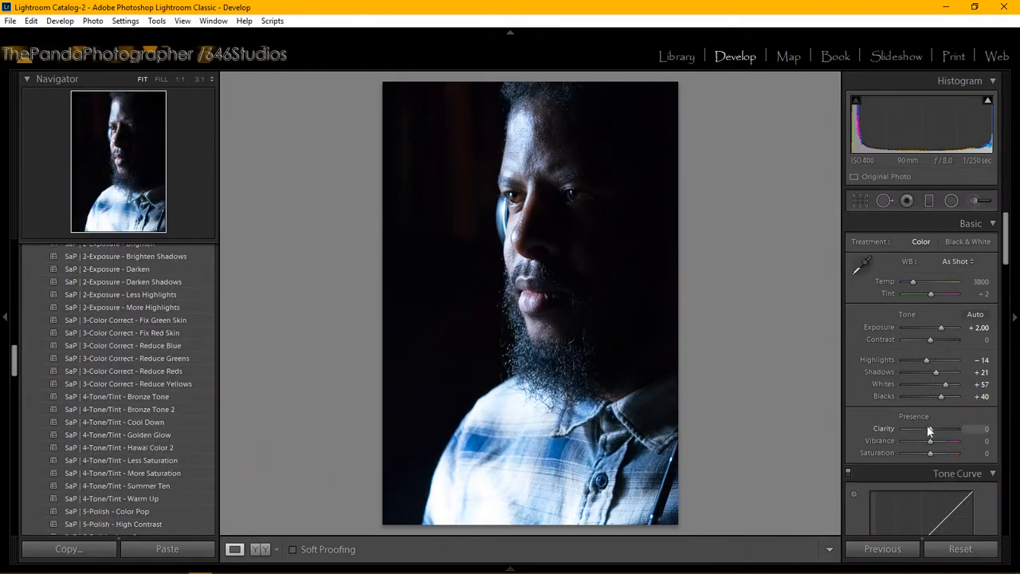
left_click_drag(933, 440, 943, 444)
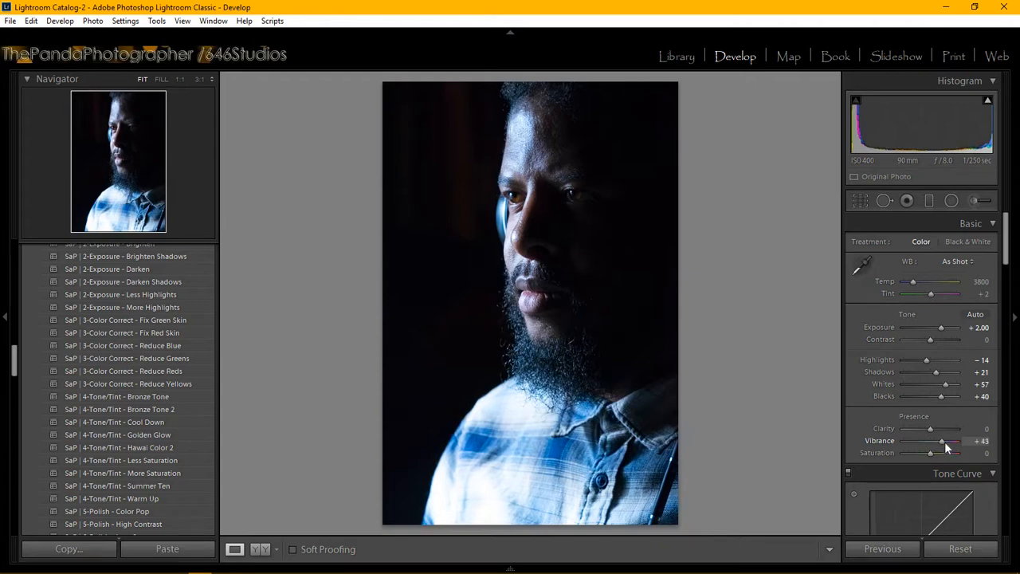
left_click_drag(933, 428, 935, 432)
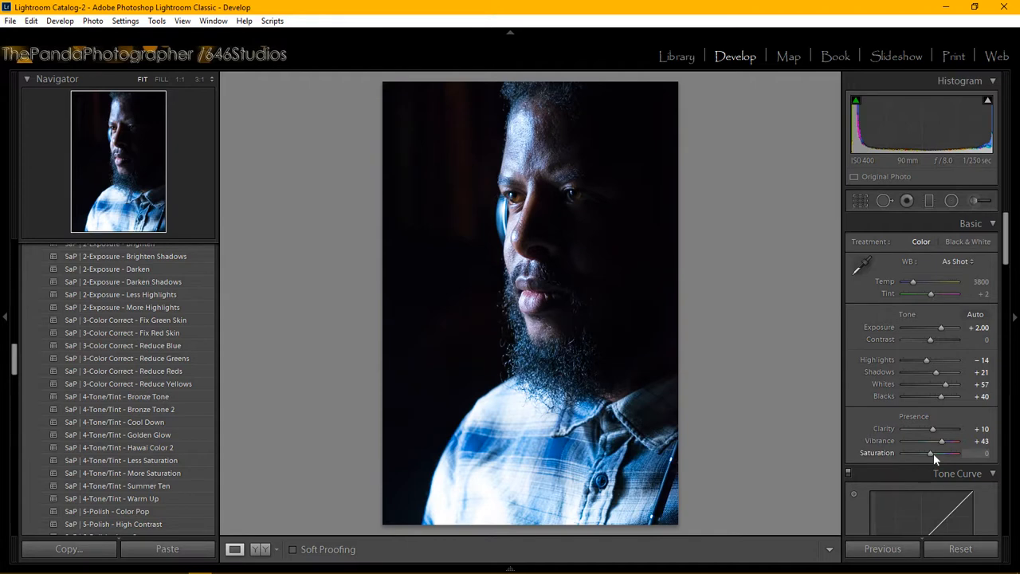
left_click_drag(933, 453, 941, 460)
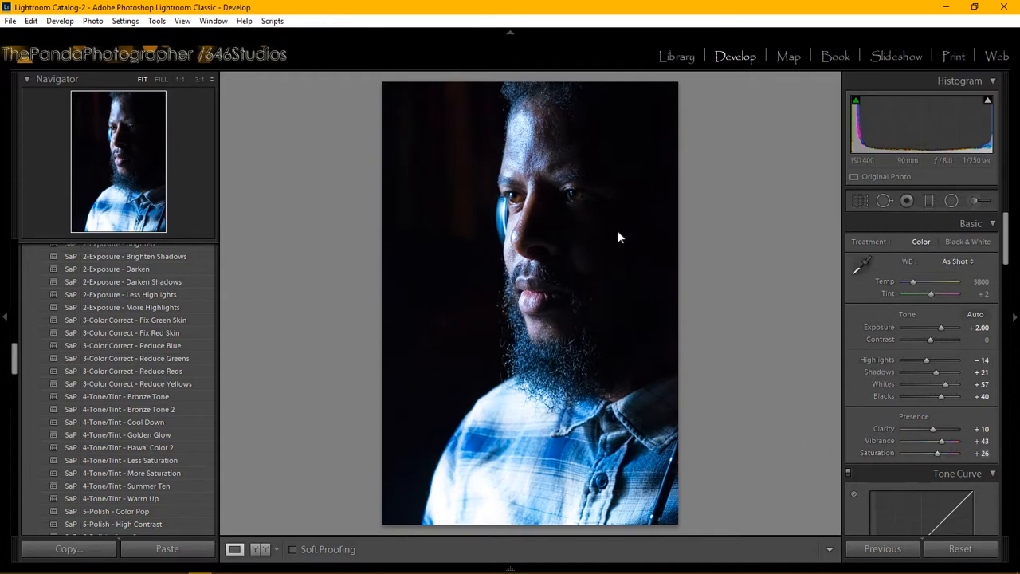
left_click(501, 191)
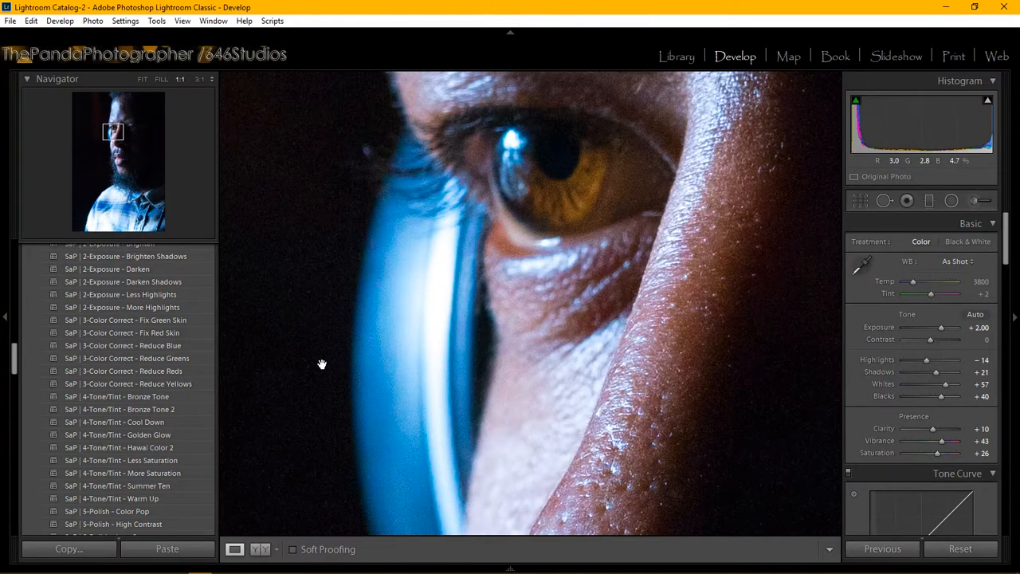
Step: Apply the 2-Exposure - Less Highlights preset and set Shadows to +15
left_click(170, 295)
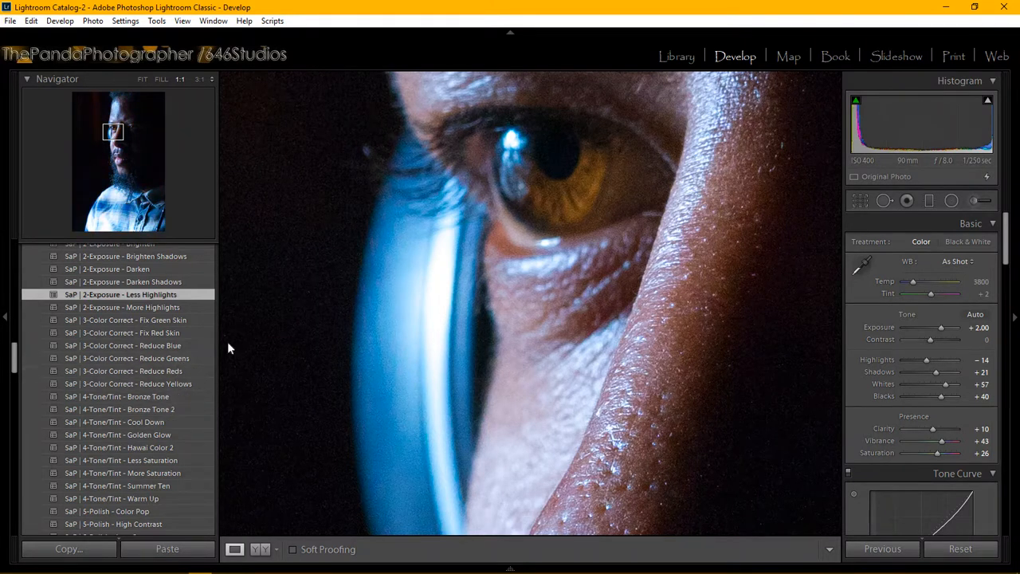
left_click(980, 372)
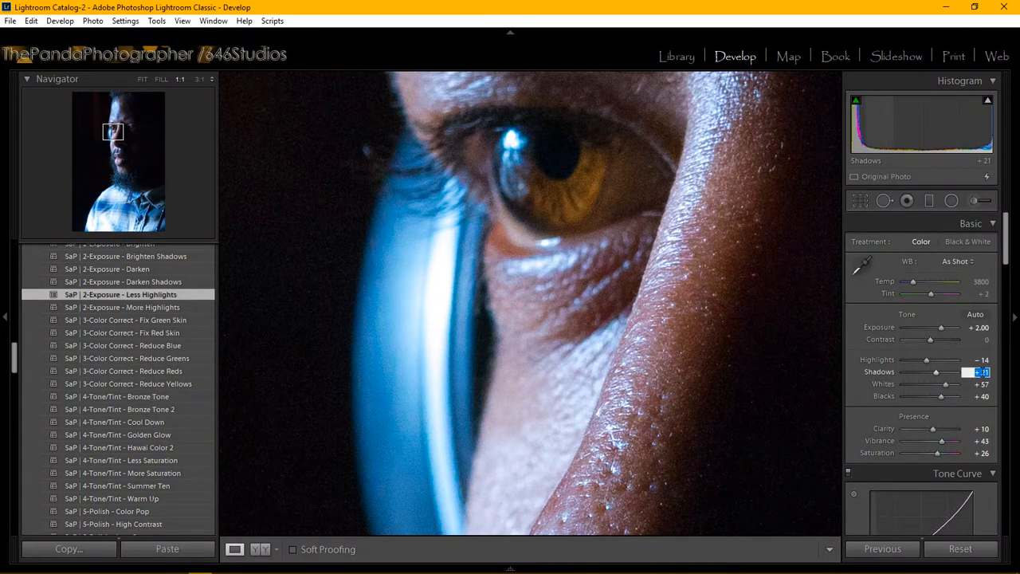
type("15")
key("Return")
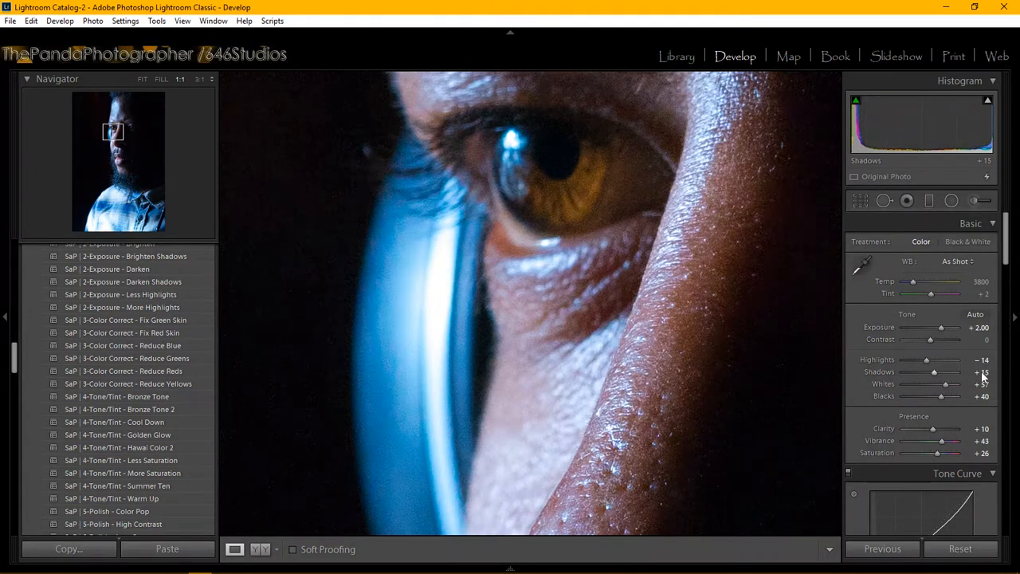
Step: Set Exposure to +1.50 and check the eye at 1:1 before returning to Fit
left_click(980, 329)
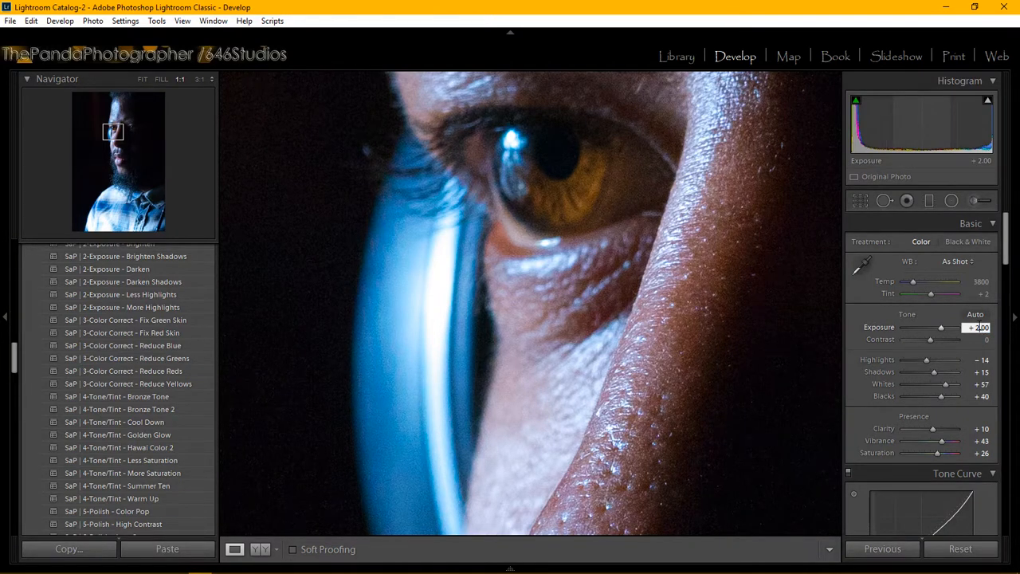
key("BackSpace")
type("1")
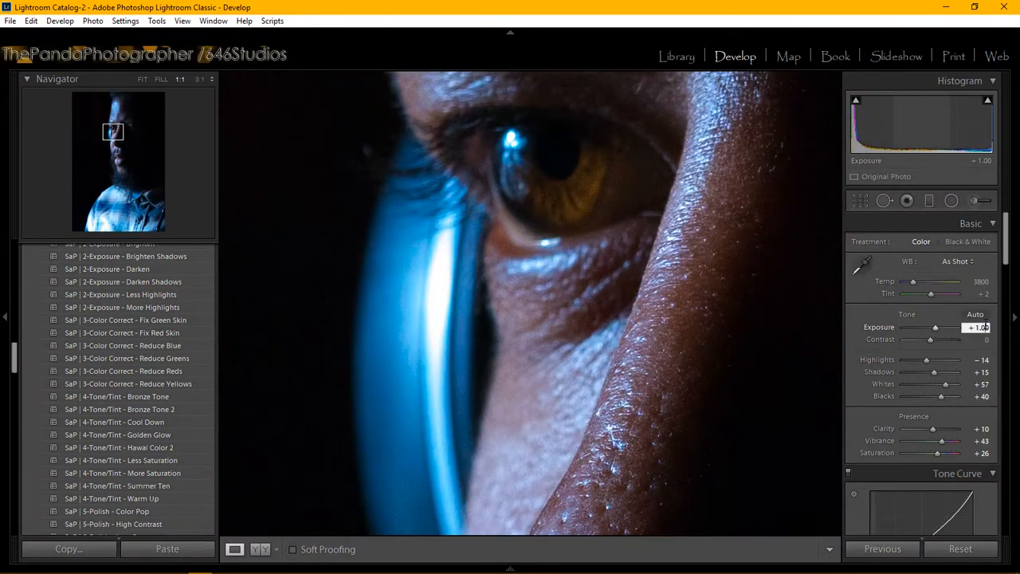
key("BackSpace")
type("5")
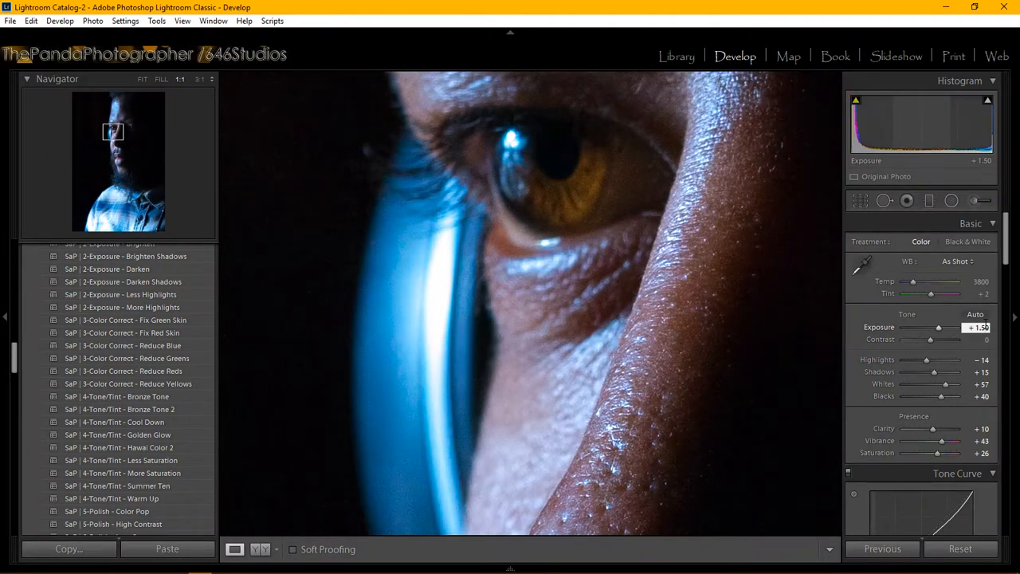
key("Return")
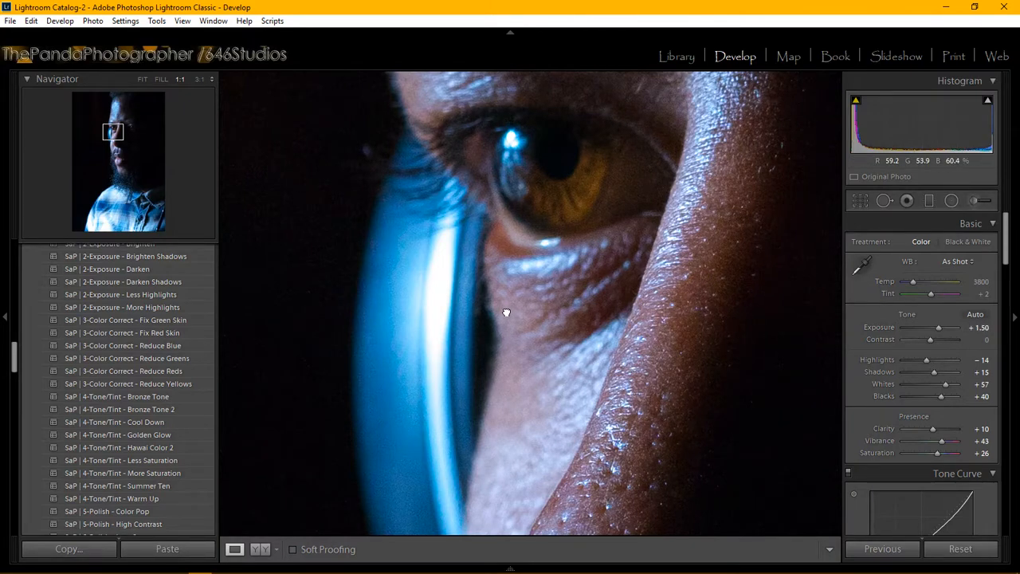
left_click(505, 312)
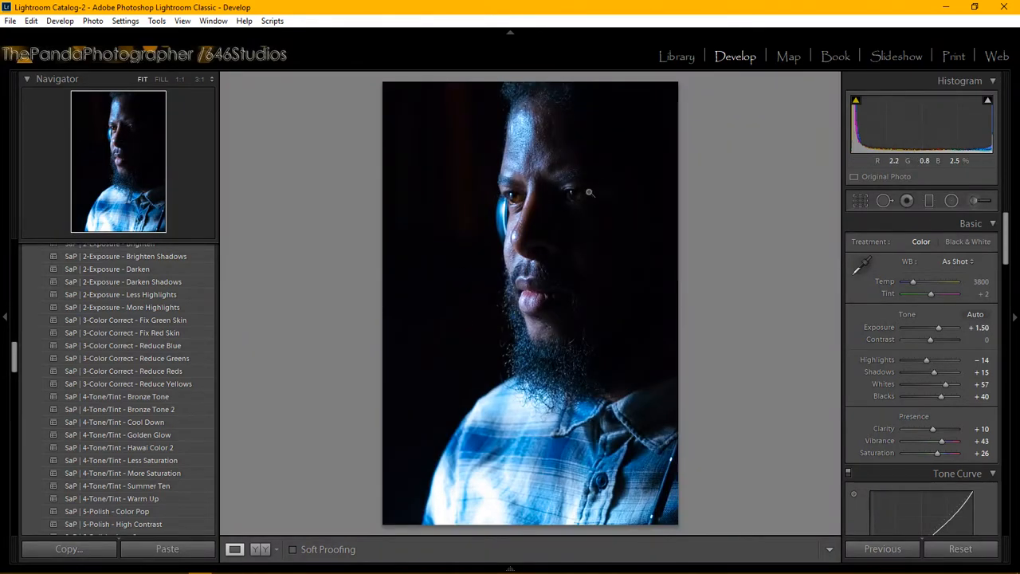
left_click(590, 192)
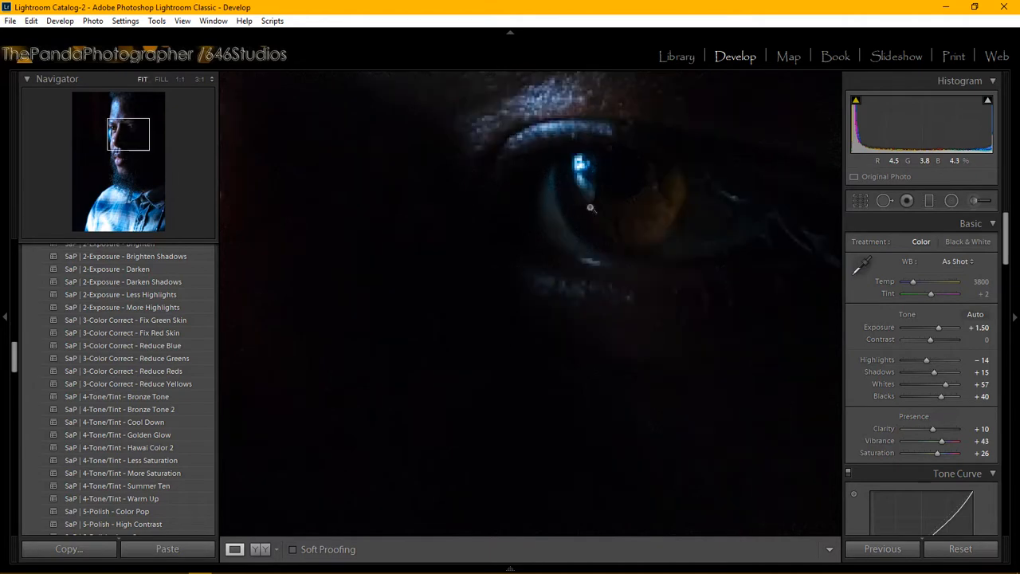
left_click(591, 208)
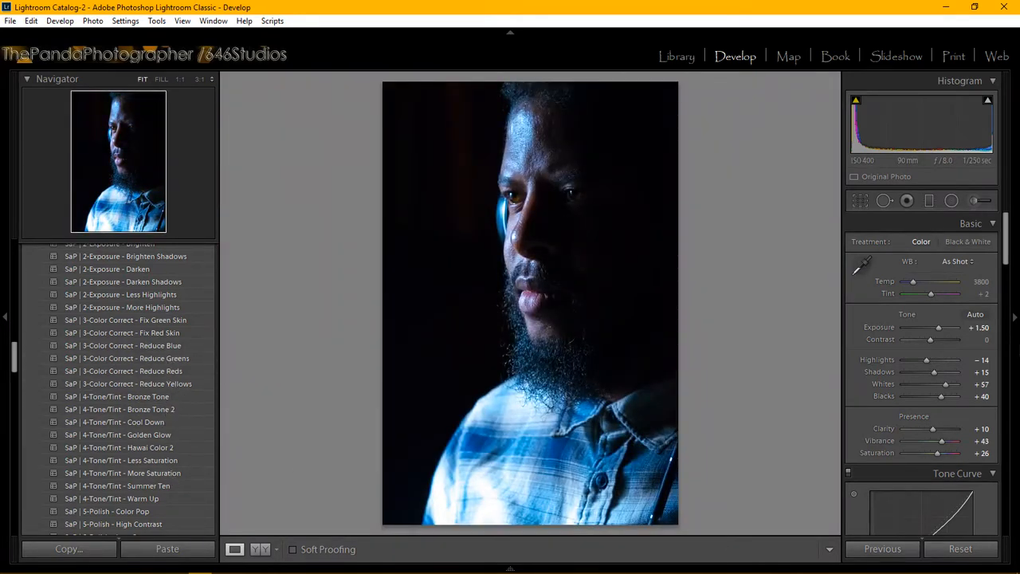
Step: Set HSL saturation to Blue +11, Red +9 and Orange +2
left_click_drag(1006, 236, 996, 323)
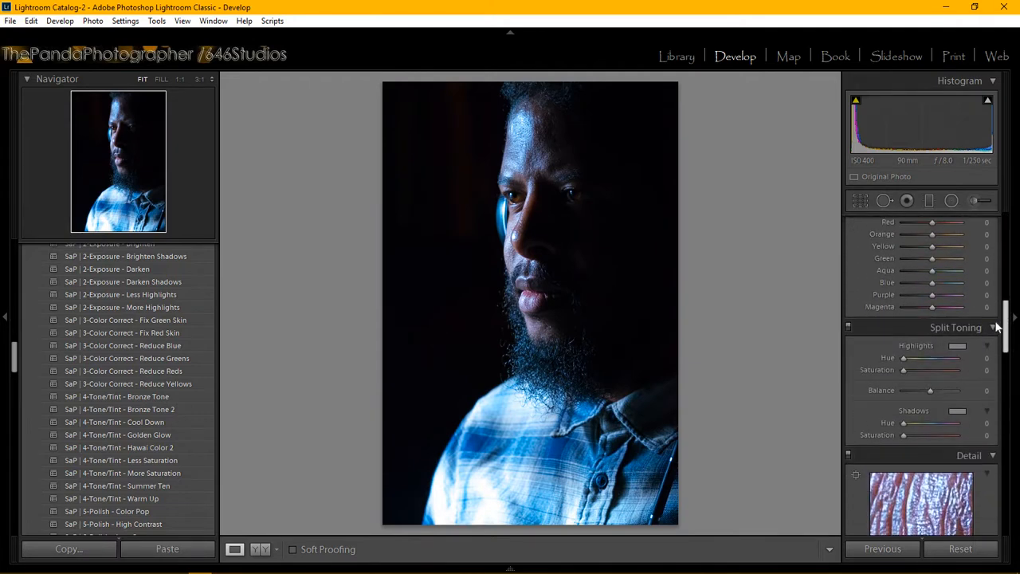
scroll(996, 327, "up", 5)
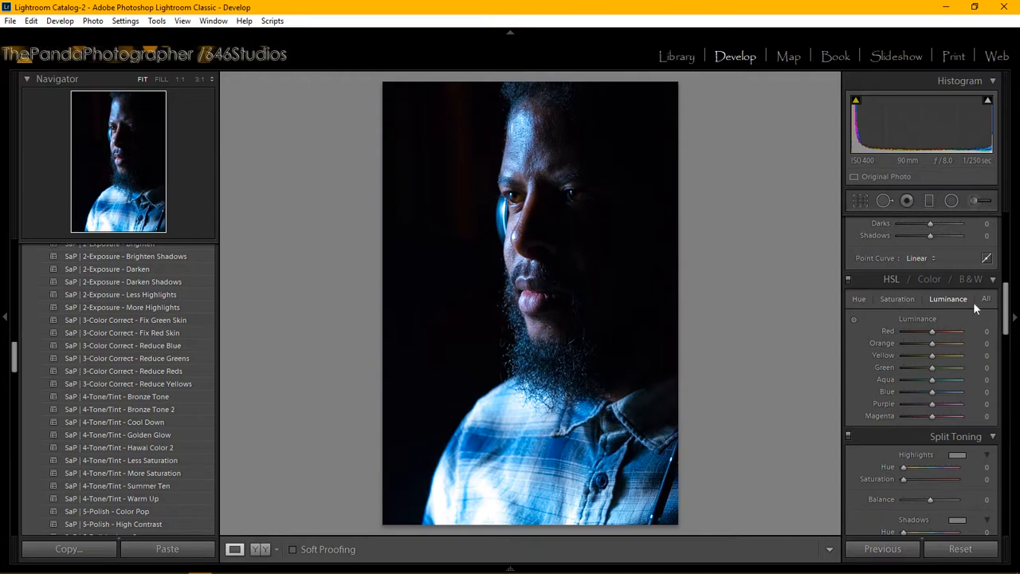
left_click(903, 300)
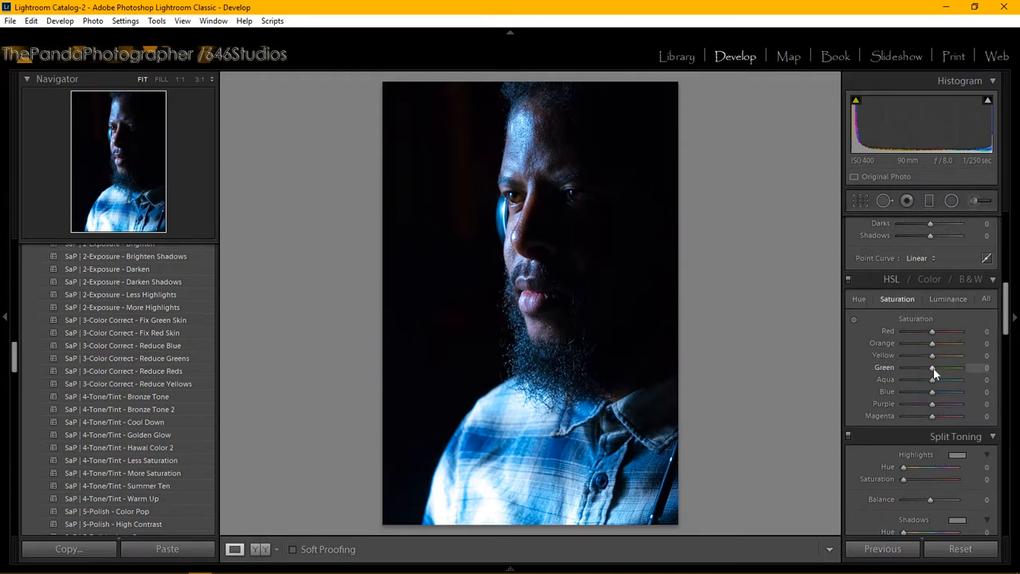
mouse_move(933, 396)
left_mouse_down()
mouse_move(924, 393)
mouse_move(948, 393)
mouse_move(936, 402)
left_mouse_up()
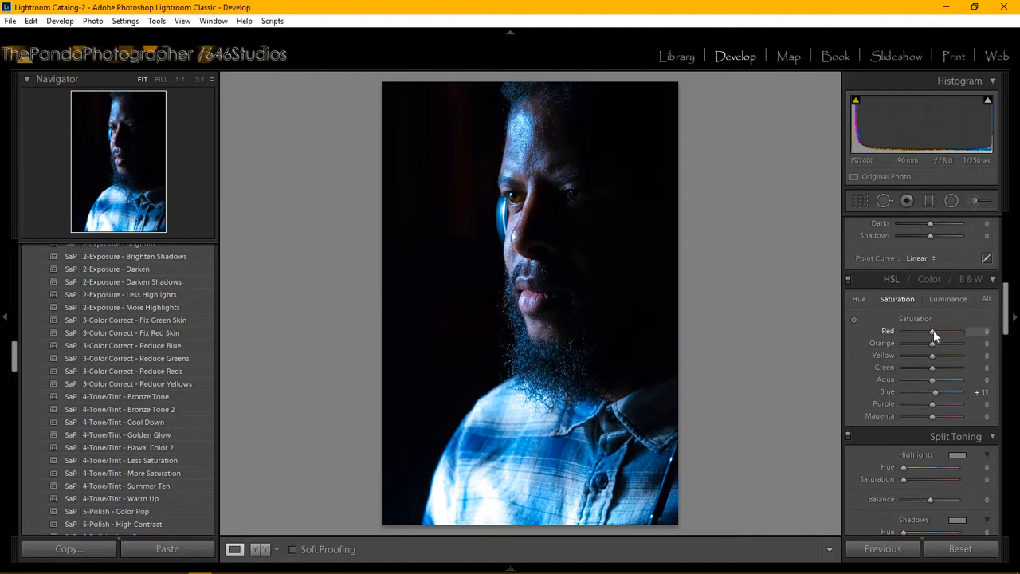
left_click_drag(934, 331, 937, 356)
left_click(987, 342)
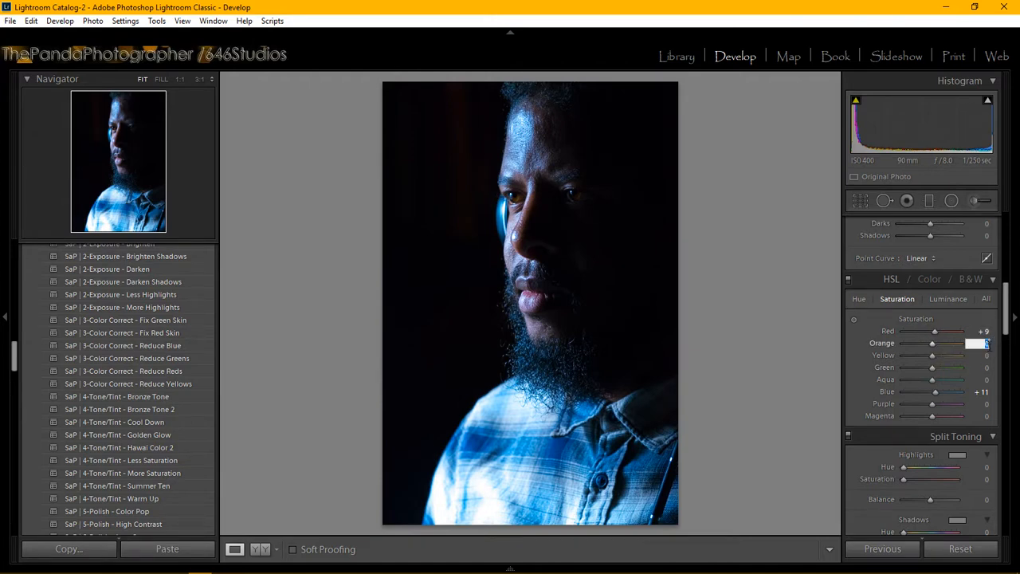
type("2")
key("Return")
Step: Apply the 4-Tone/Tint - Warm Up preset for warm split toning
left_click(151, 499)
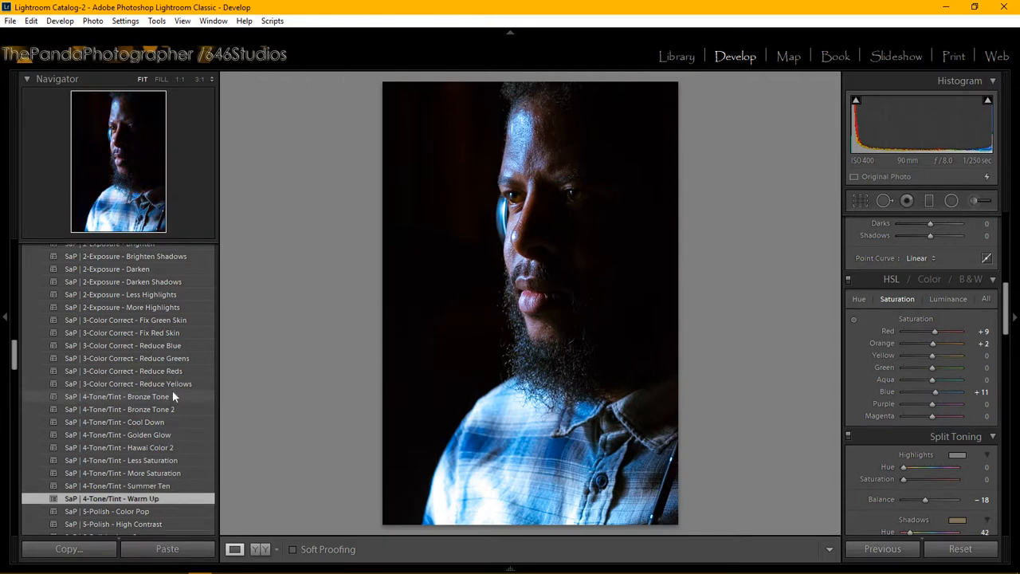
scroll(177, 373, "down", 5)
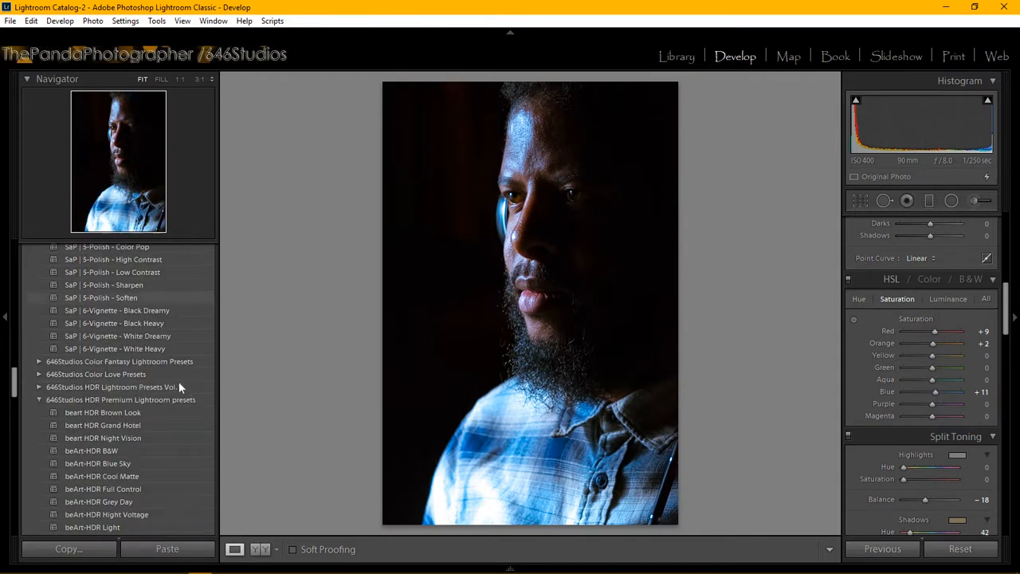
scroll(166, 369, "up", 2)
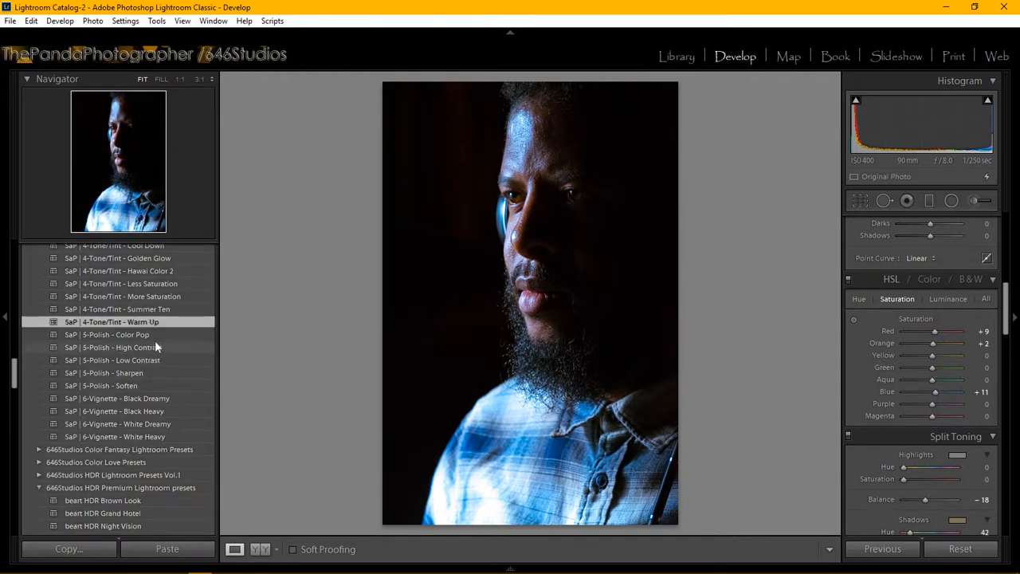
scroll(192, 360, "up", 10)
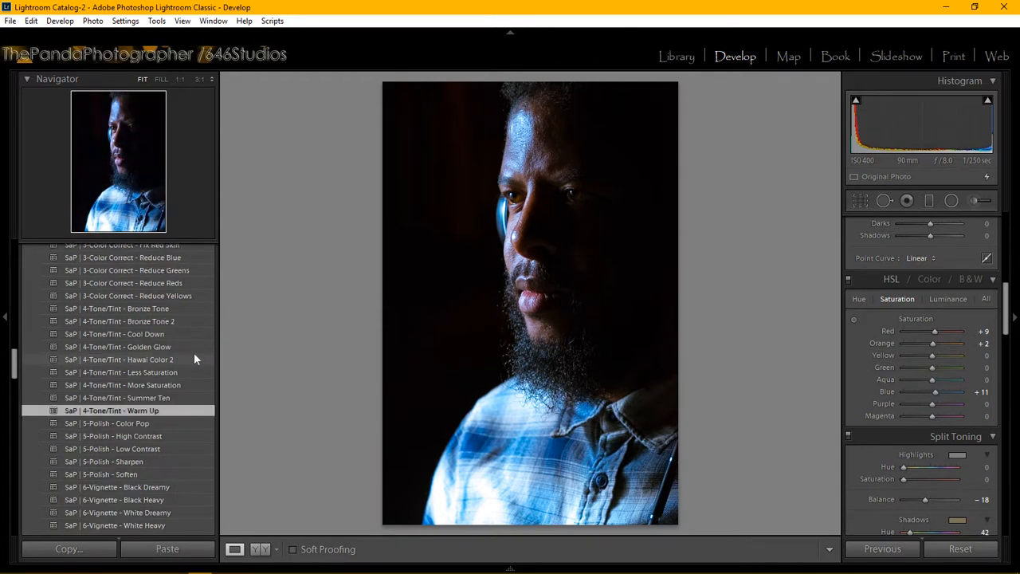
scroll(172, 363, "up", 5)
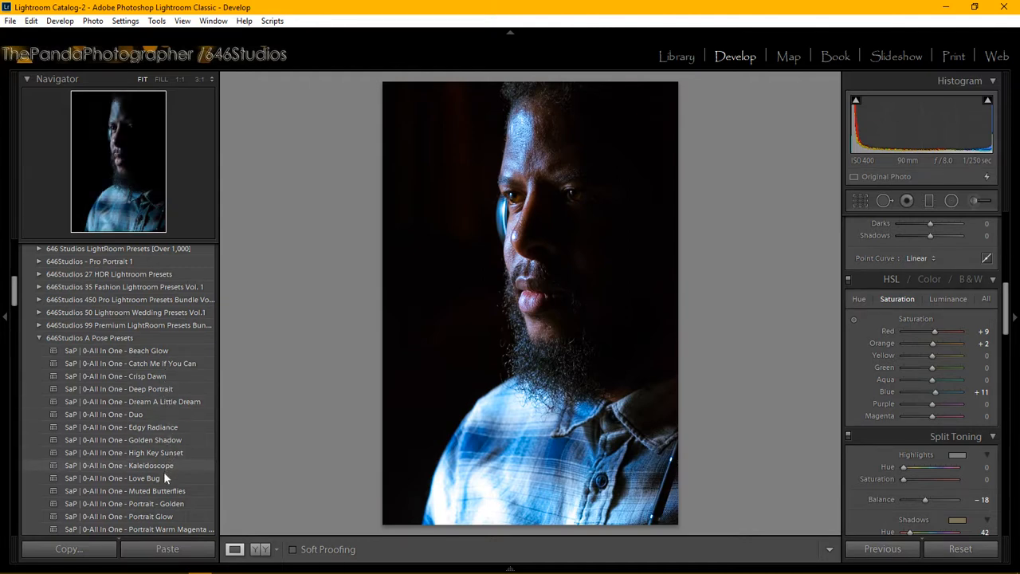
scroll(164, 471, "down", 6)
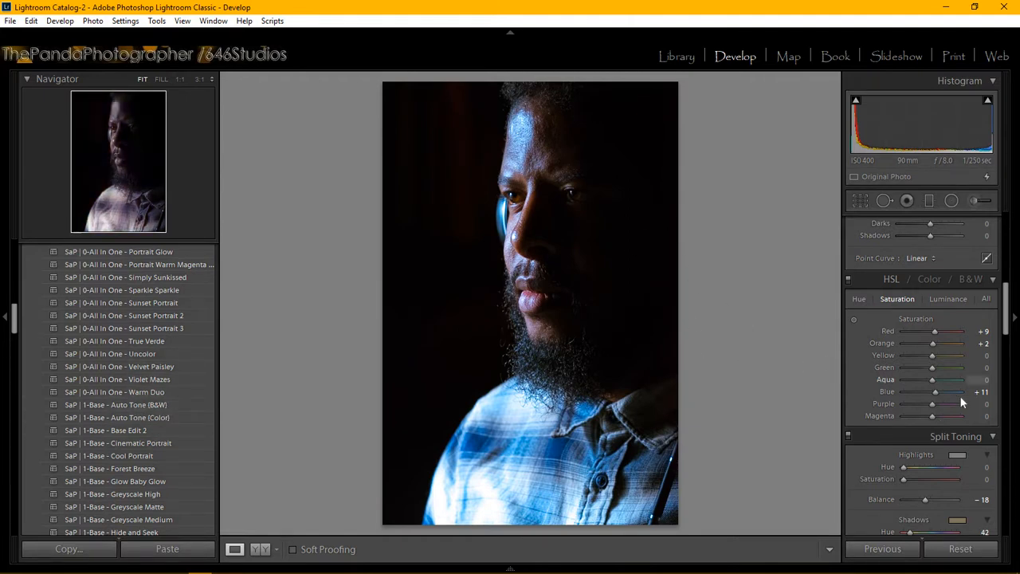
Step: Set sharpening Amount to 50, Radius to 1.2 and Detail to 35
left_click_drag(1007, 311, 1009, 353)
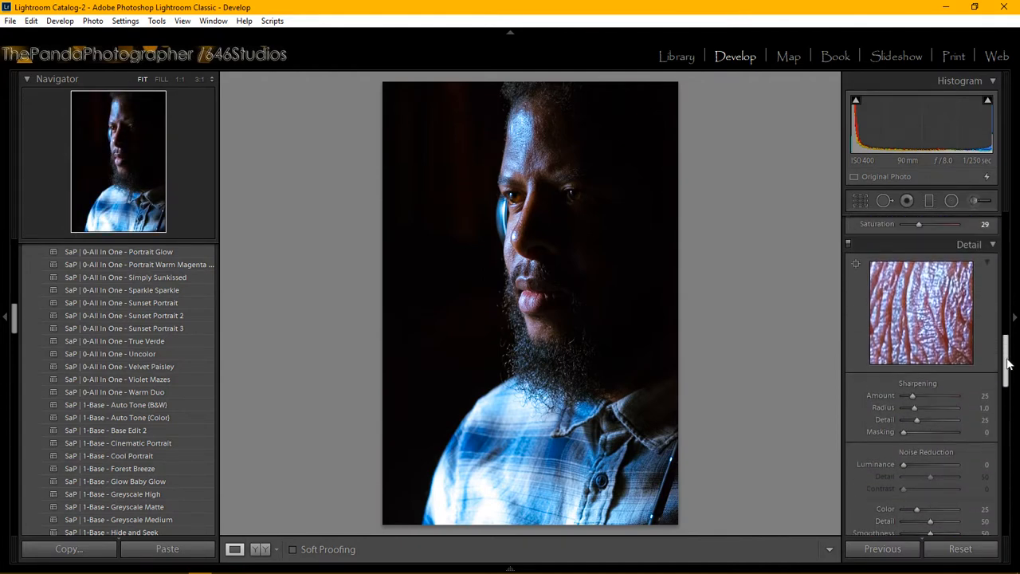
left_click(986, 396)
type("50")
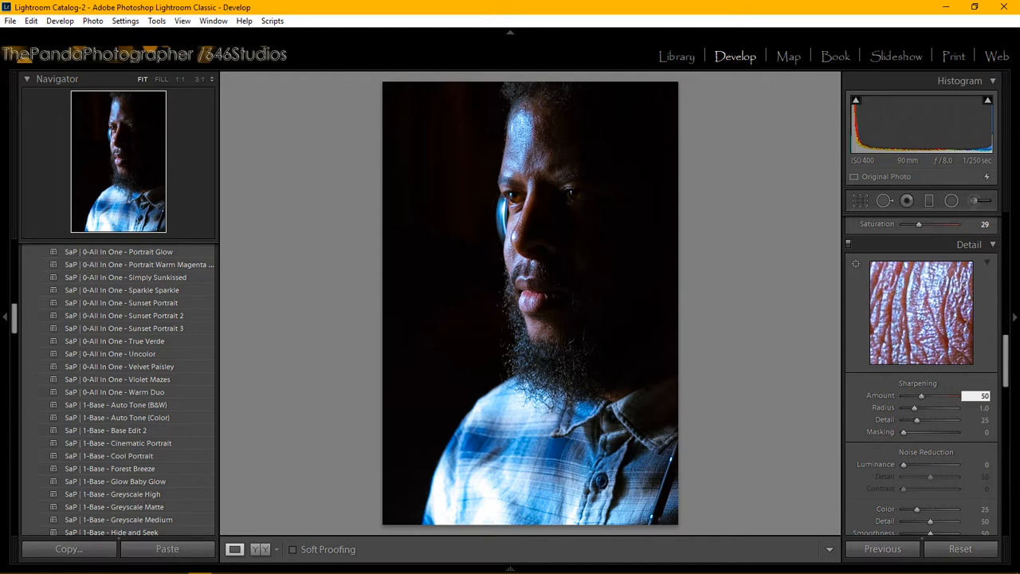
key("Return")
left_click(986, 407)
type("1")
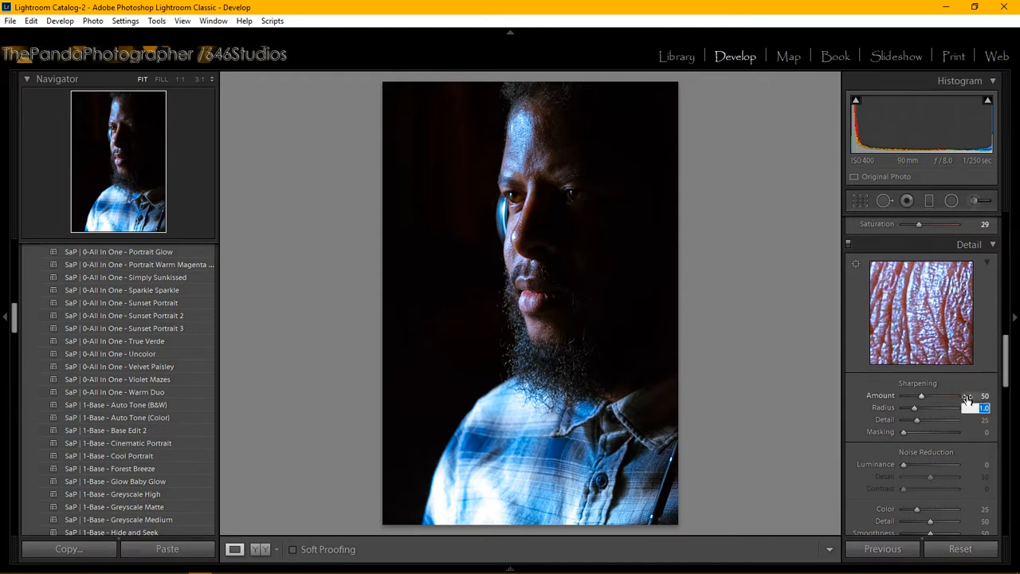
type(".2")
key("Return")
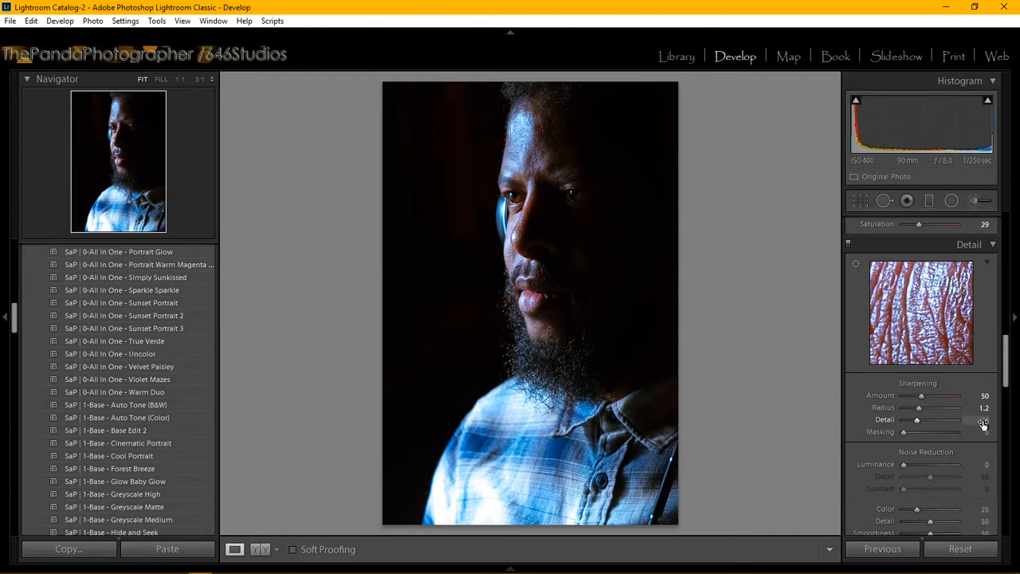
left_click(984, 420)
type("35")
key("Return")
Step: Raise sharpening Masking to 50 while previewing the mask, then check the eye at 1:1
left_click(917, 343)
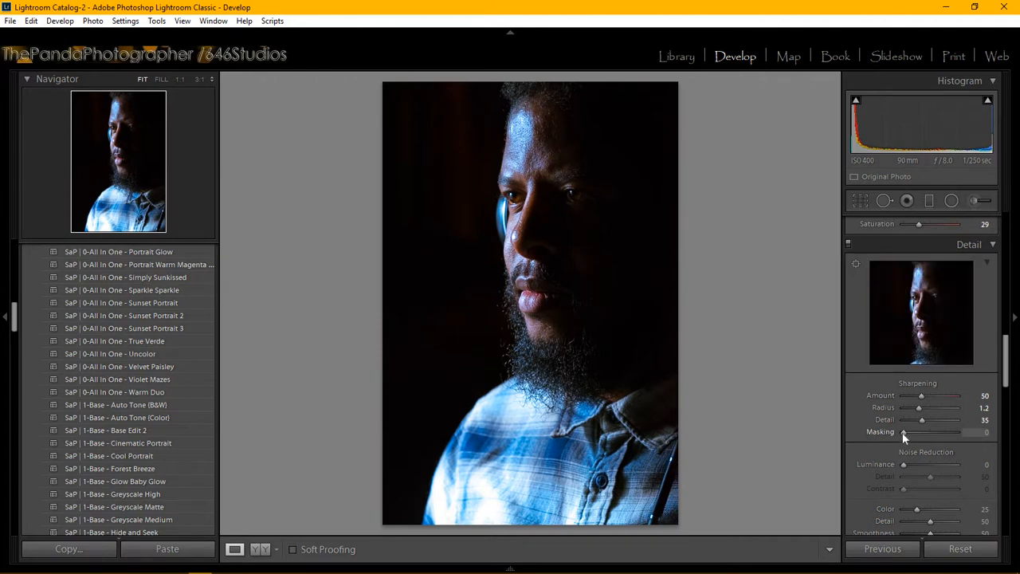
left_click_drag(904, 434, 920, 434)
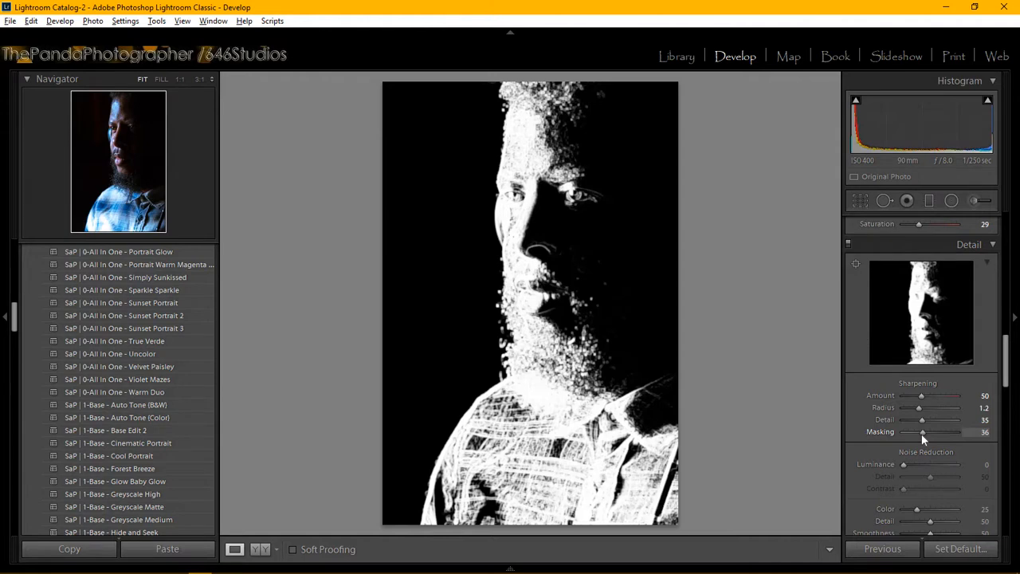
left_click_drag(924, 437, 929, 434)
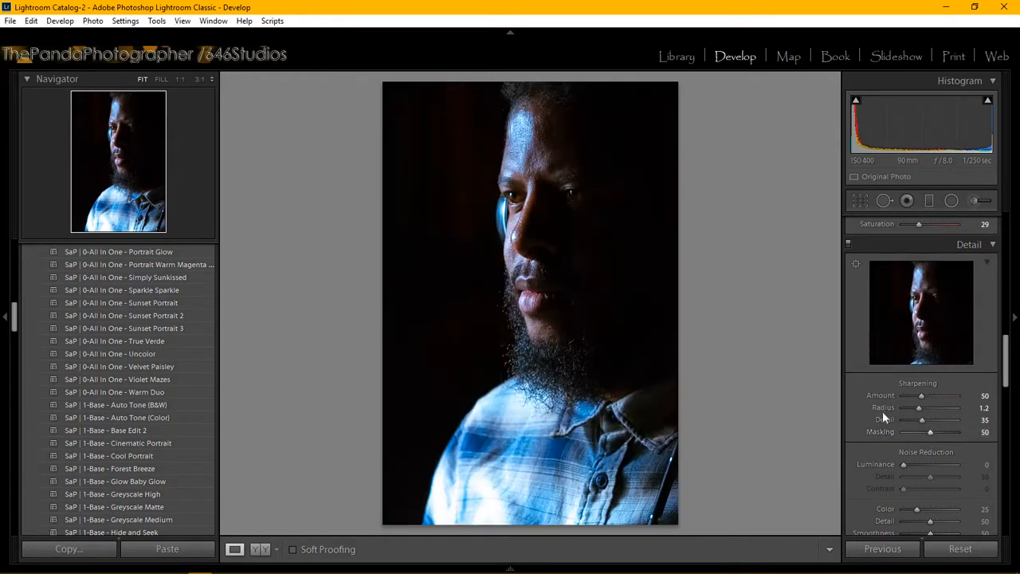
left_click(530, 196)
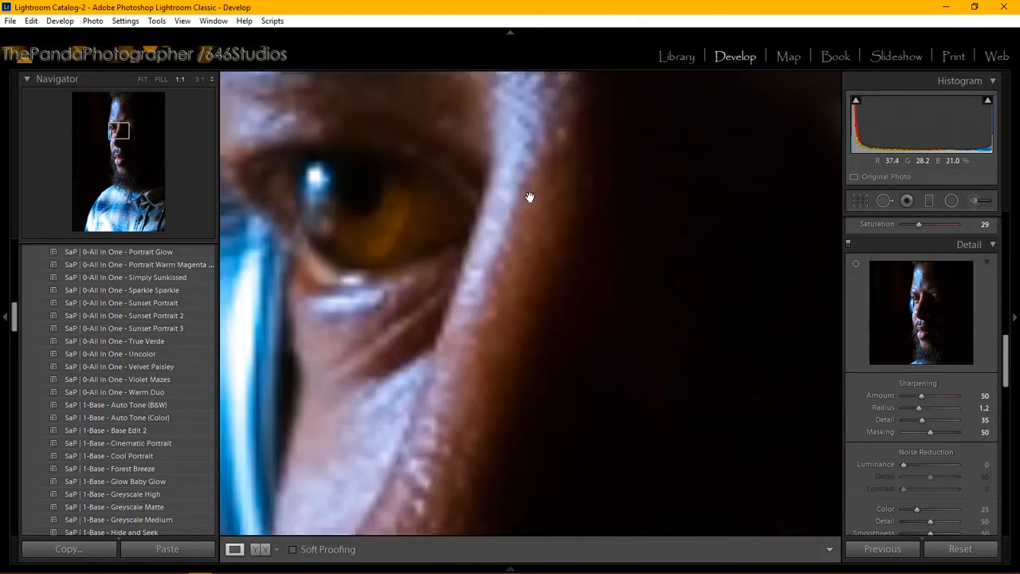
left_click(530, 197)
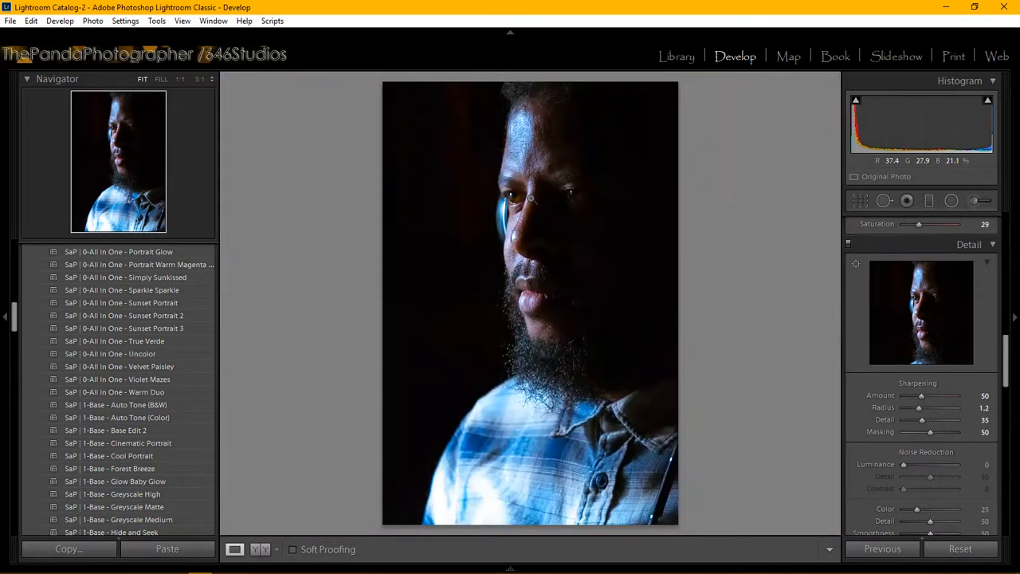
left_click(530, 197)
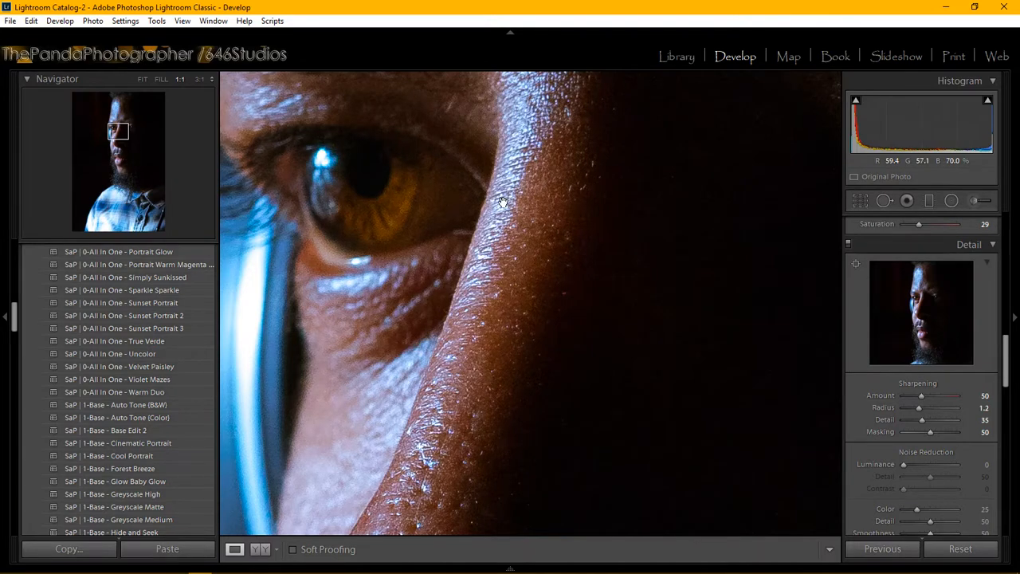
left_click(530, 229)
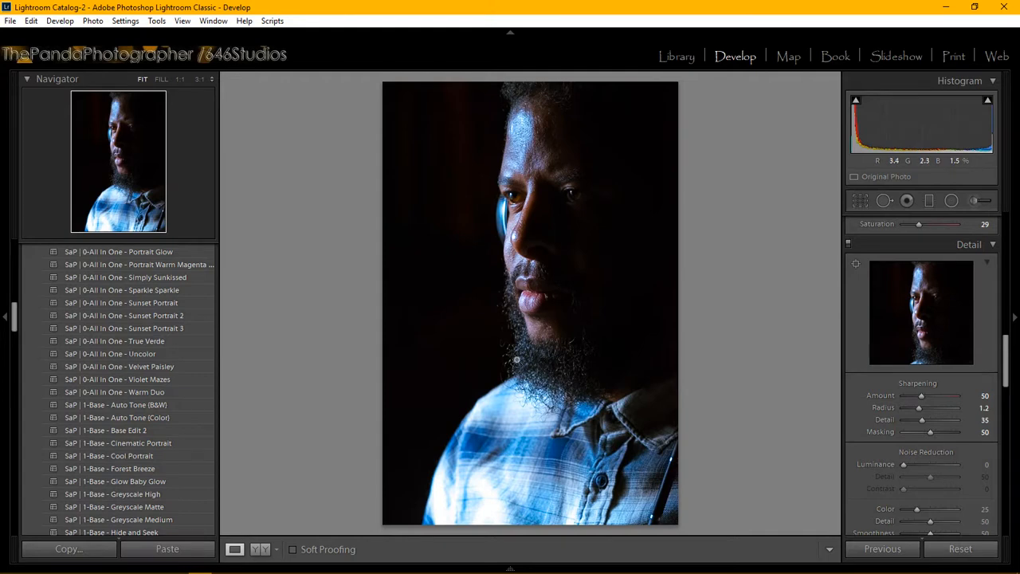
left_click(260, 550)
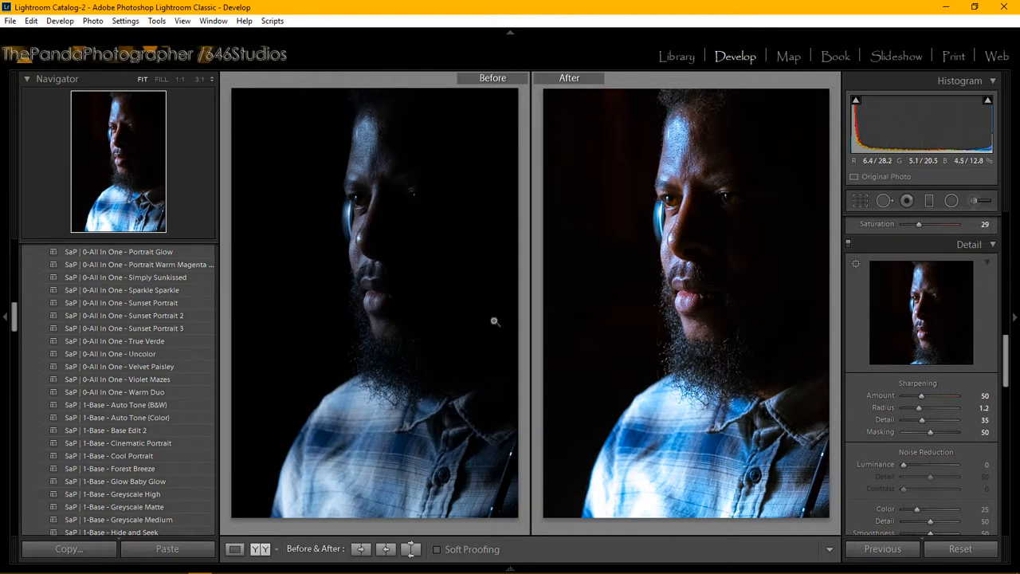
left_click(234, 550)
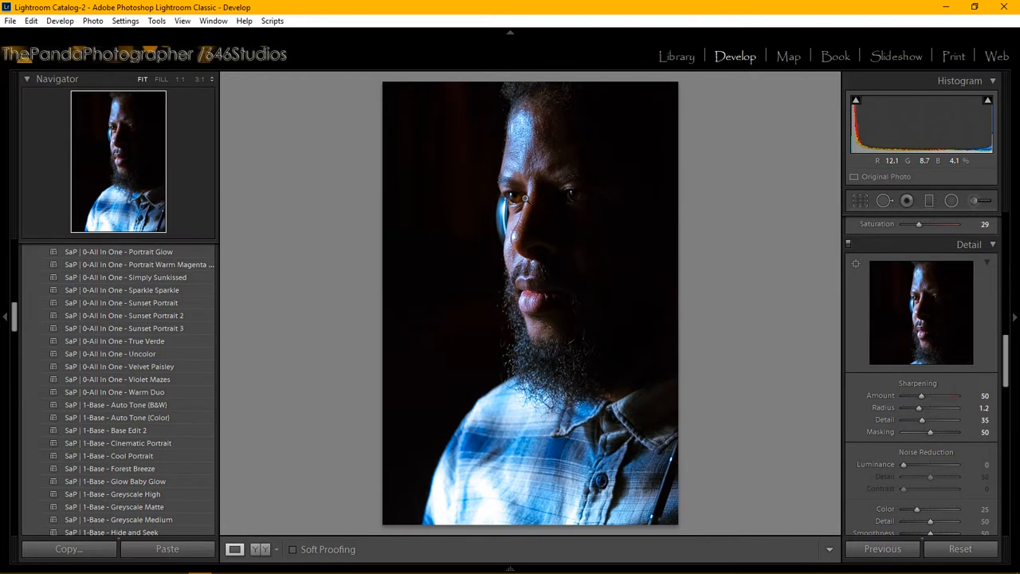
Step: Start an Adjustment Brush with the Strike a Pose Face - Whiten Eyes effect and zoom to 1:1 on the eye
left_click(526, 199)
left_click(526, 199)
left_click(974, 201)
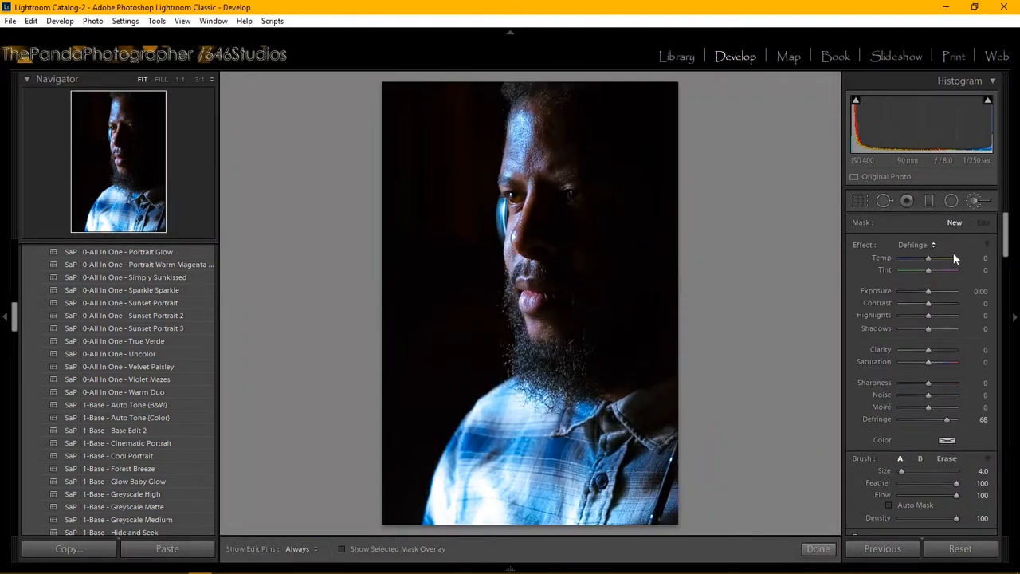
left_click(925, 245)
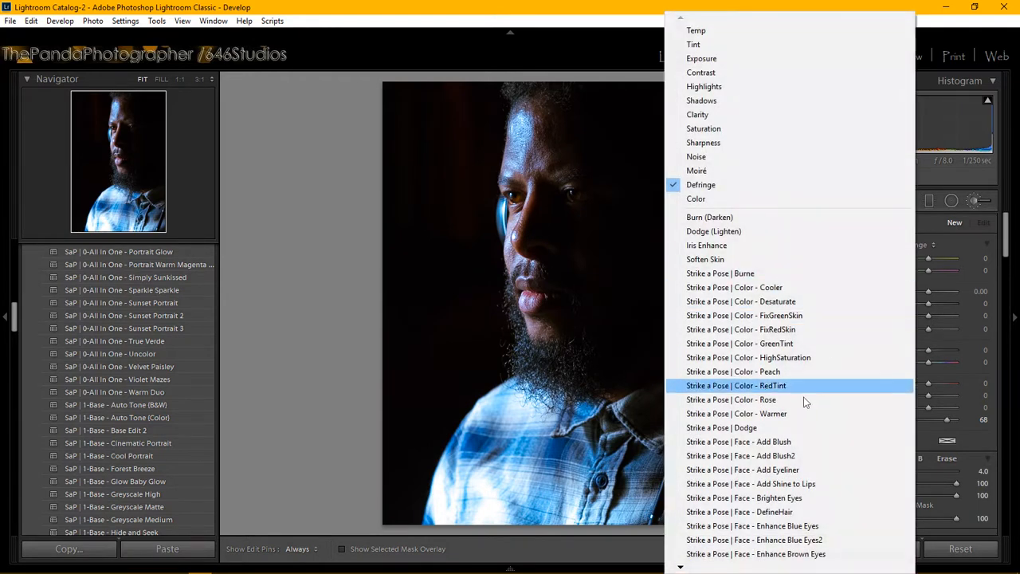
mouse_move(682, 569)
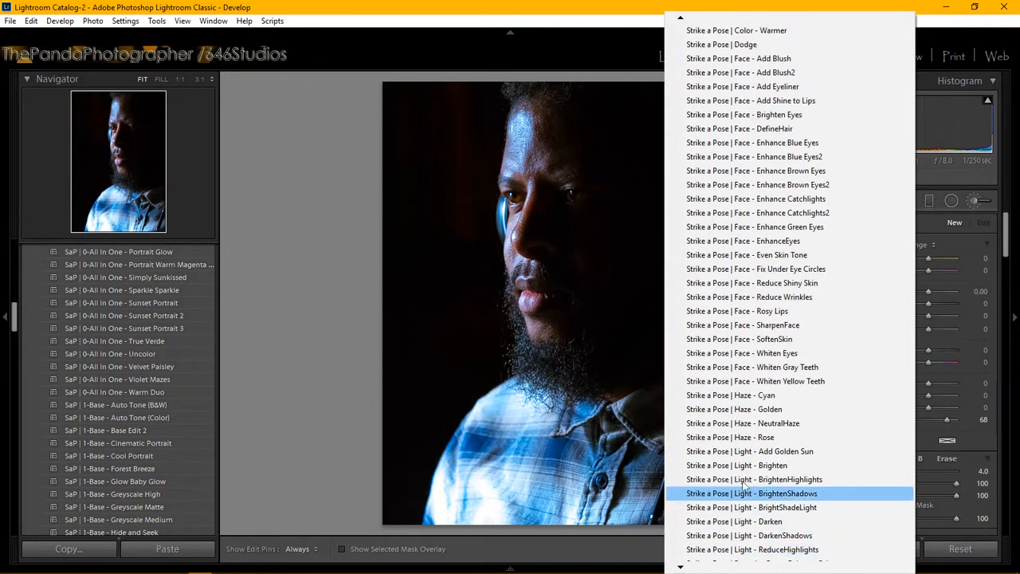
left_click(800, 354)
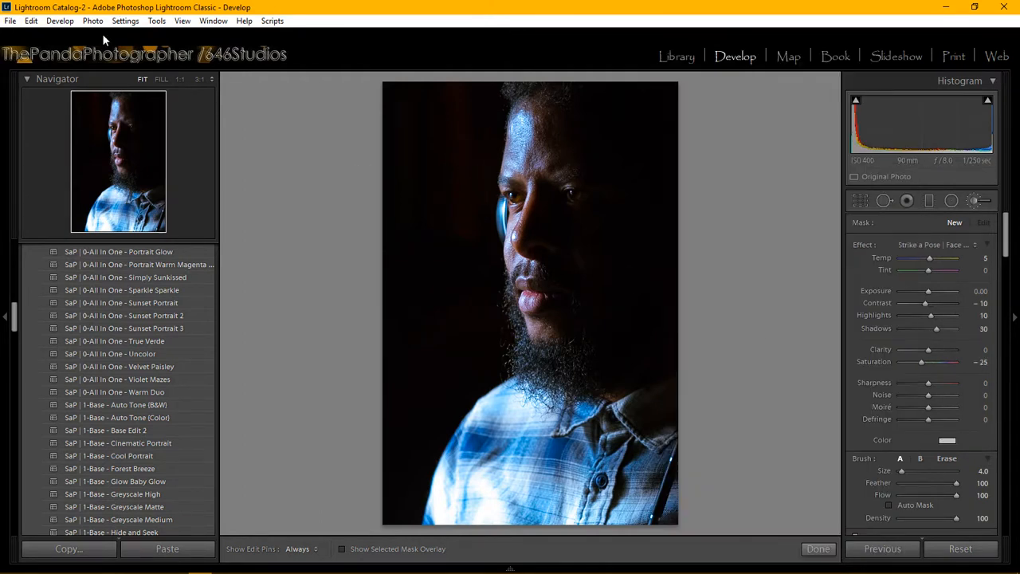
left_click(112, 129)
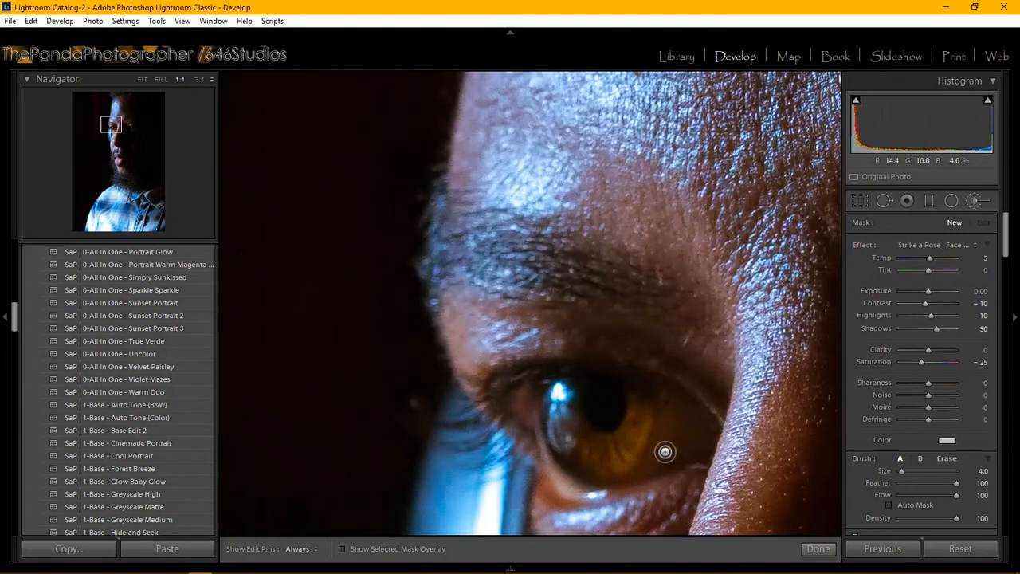
Step: Shrink the brush to size 1.0 and paint Whiten Eyes over the eye white, toggling edit pins to check
key("bracketleft")
key("bracketleft")
key("h")
left_click(680, 431)
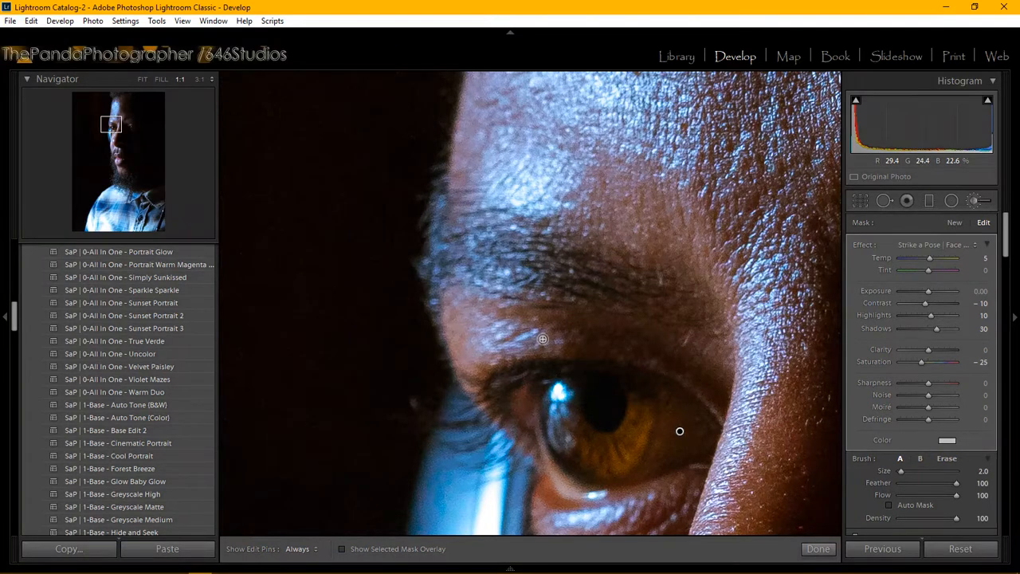
key("[")
key("h")
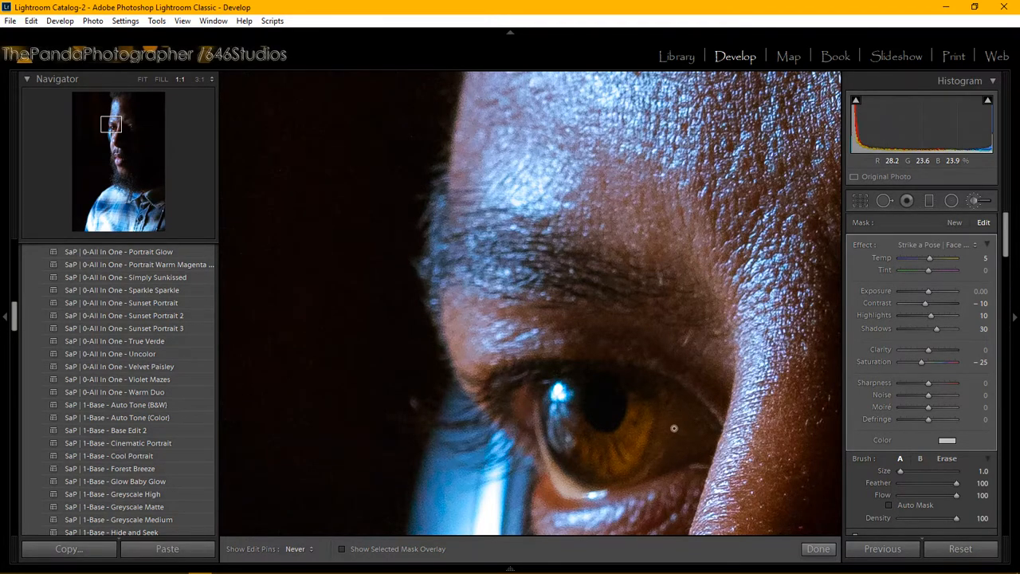
key("h")
key("h")
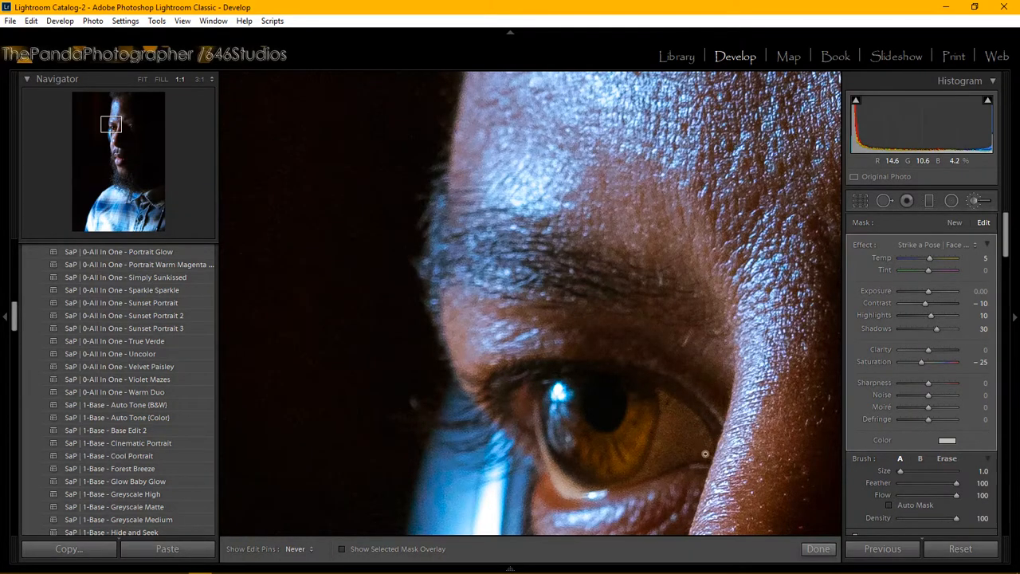
key("h")
key("h")
key("h")
Step: Move the view to the shadowed eye and brighten the lower edge of its iris with the whitening brush
left_click_drag(101, 125, 130, 130)
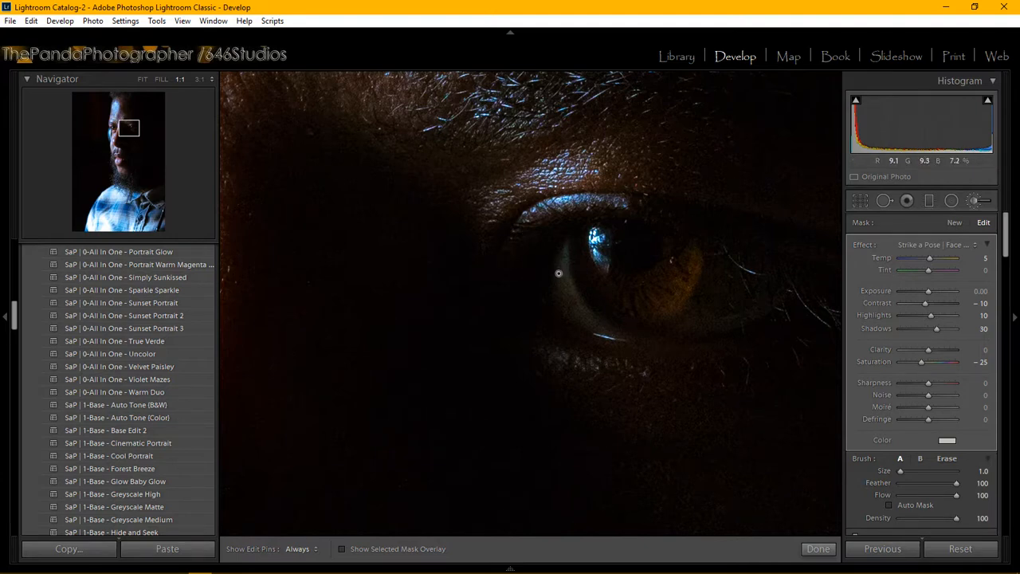
key("h")
mouse_move(575, 307)
left_mouse_down()
mouse_move(600, 329)
mouse_move(561, 281)
mouse_move(556, 297)
mouse_move(559, 284)
mouse_move(564, 310)
mouse_move(571, 303)
mouse_move(587, 333)
mouse_move(566, 306)
mouse_move(562, 255)
mouse_move(558, 302)
mouse_move(579, 326)
mouse_move(615, 336)
mouse_move(564, 281)
mouse_move(569, 238)
mouse_move(556, 298)
mouse_move(608, 341)
left_mouse_up()
Step: Lightly brush along the shadowed eye's lower eyelid, then commit the Whiten Eyes adjustment with Done
key("h")
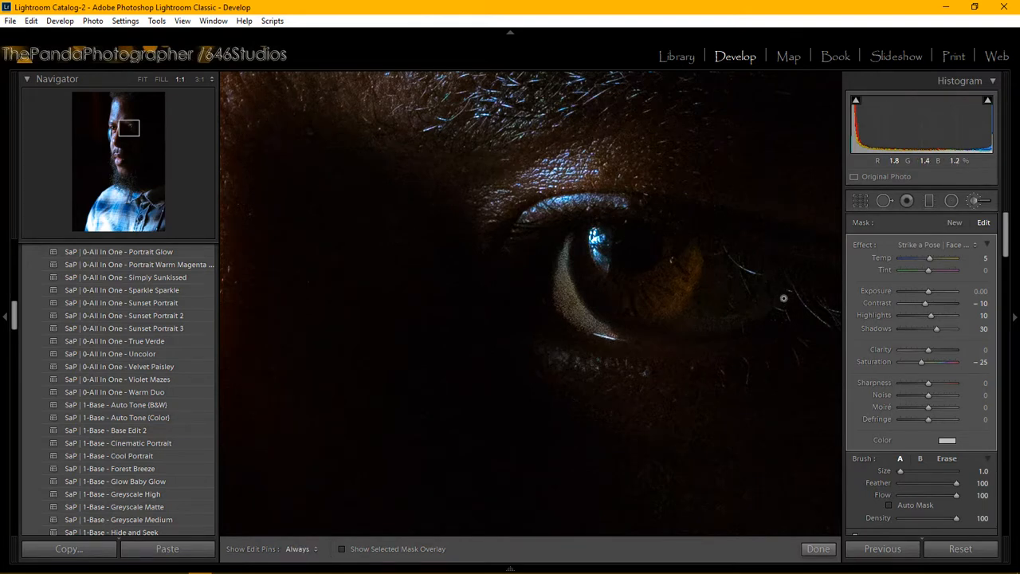
key("h")
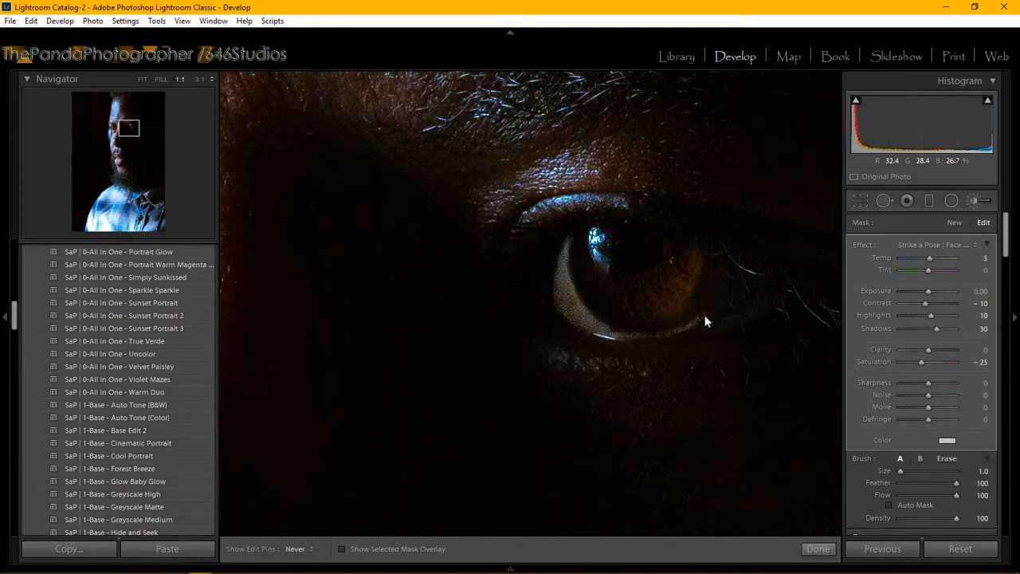
key("h")
key("h")
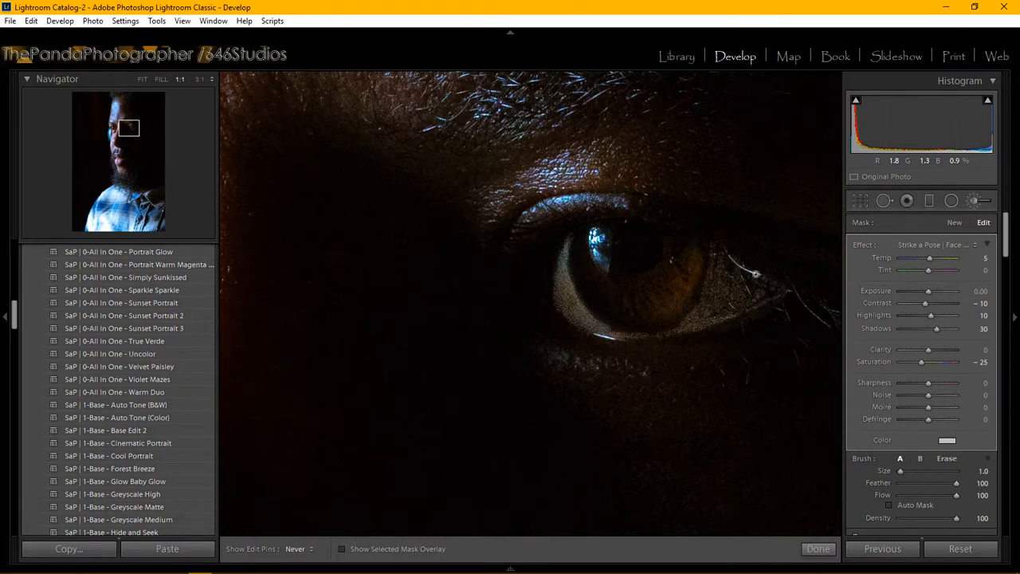
key("h")
key("h")
key("h")
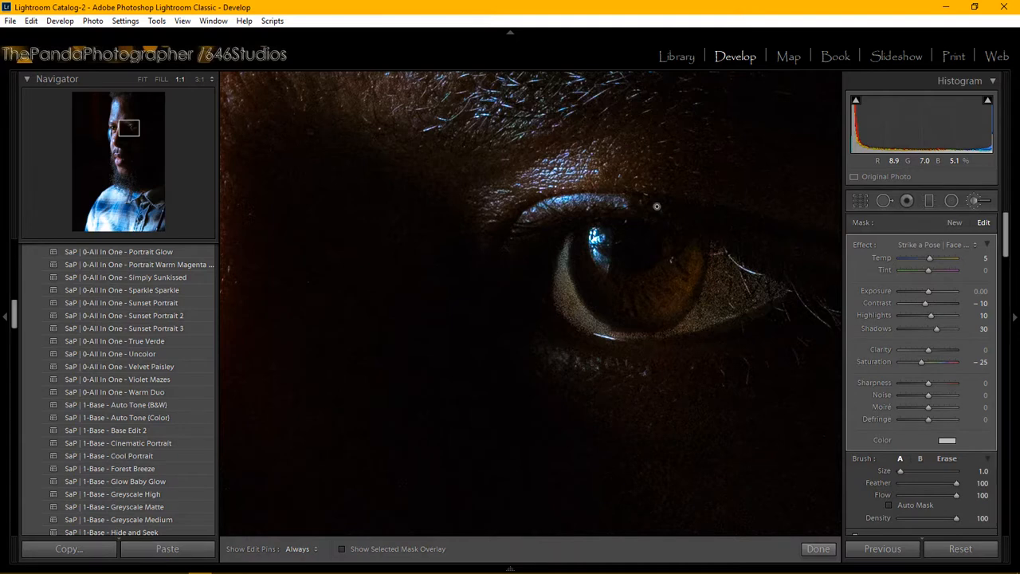
key("h")
mouse_move(614, 336)
left_mouse_down()
mouse_move(688, 327)
mouse_move(609, 335)
mouse_move(651, 333)
left_mouse_up()
key("h")
left_click(819, 550)
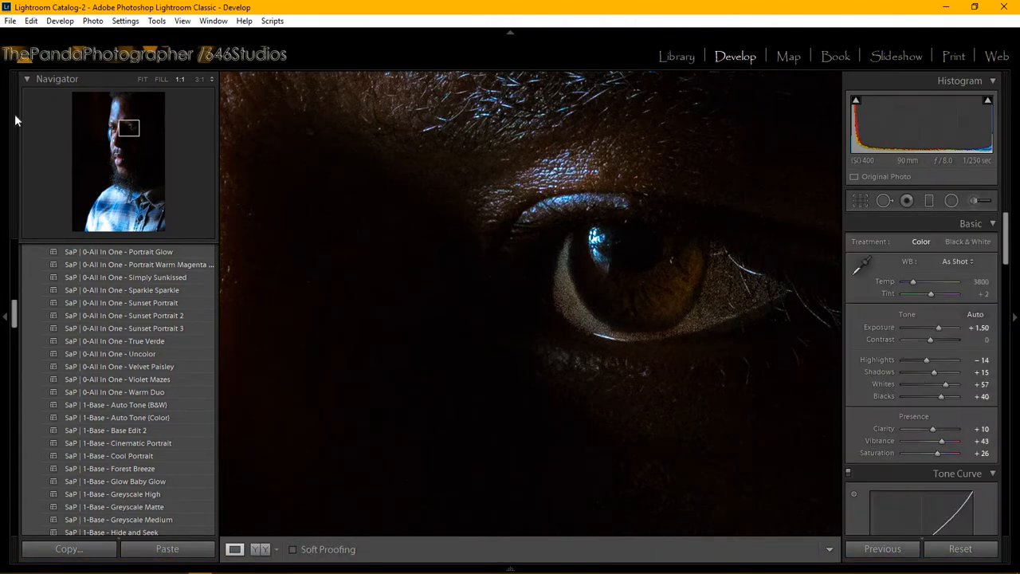
Step: Nudge the magnified view slightly, then fit the whole portrait to the window
left_click(132, 126)
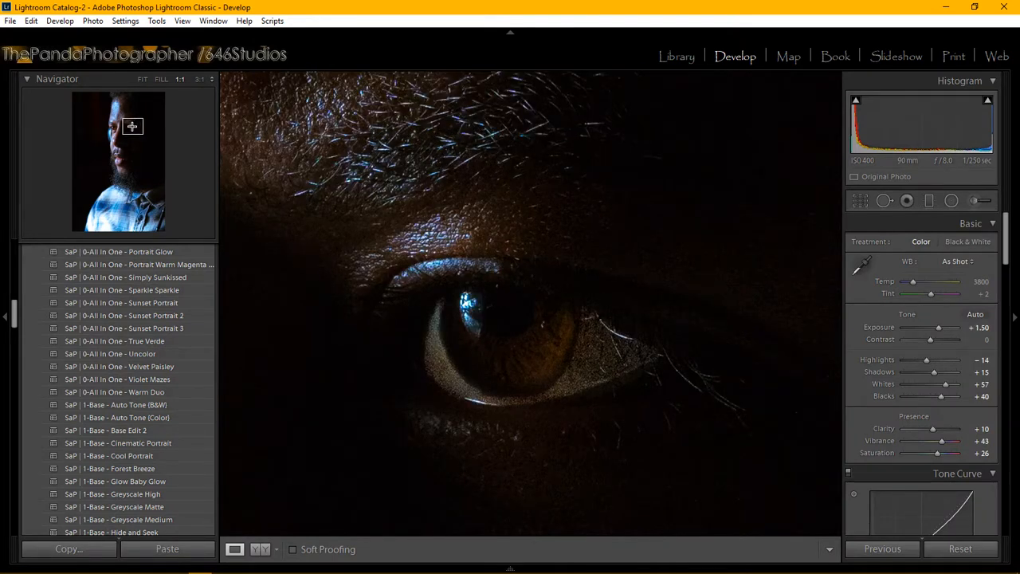
key("z")
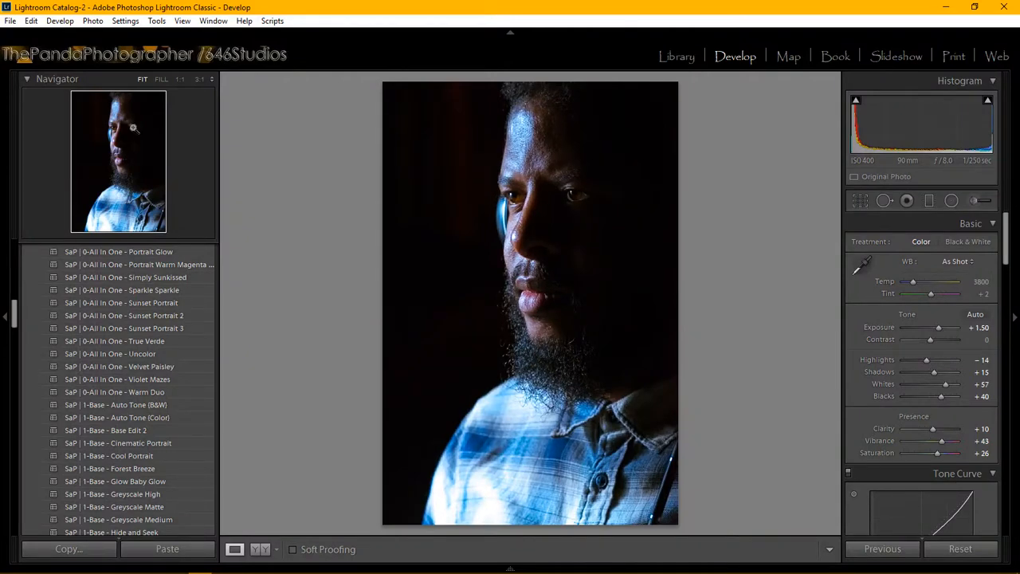
Step: Start another Adjustment Brush and bring up its list of effect presets
left_click(975, 200)
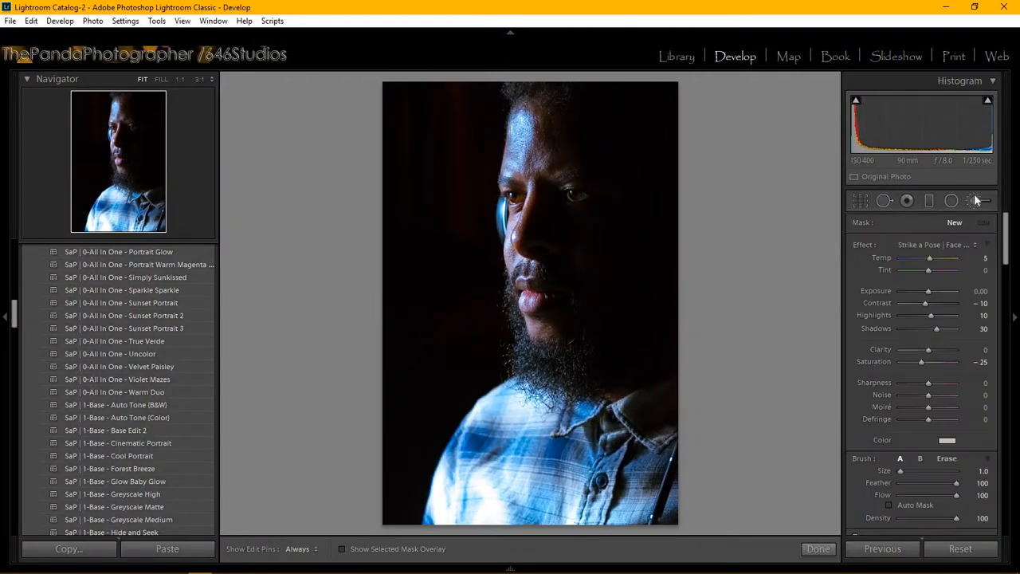
left_click(932, 241)
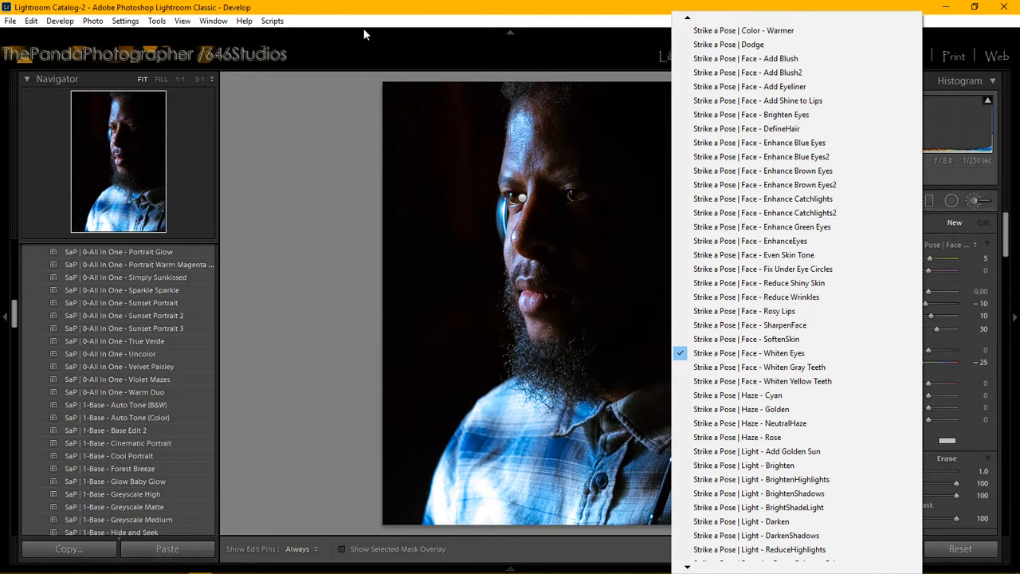
Step: Apply the Strike a Pose Face - Enhance Brown Eyes effect and zoom to 1:1 on the eye
left_click(811, 170)
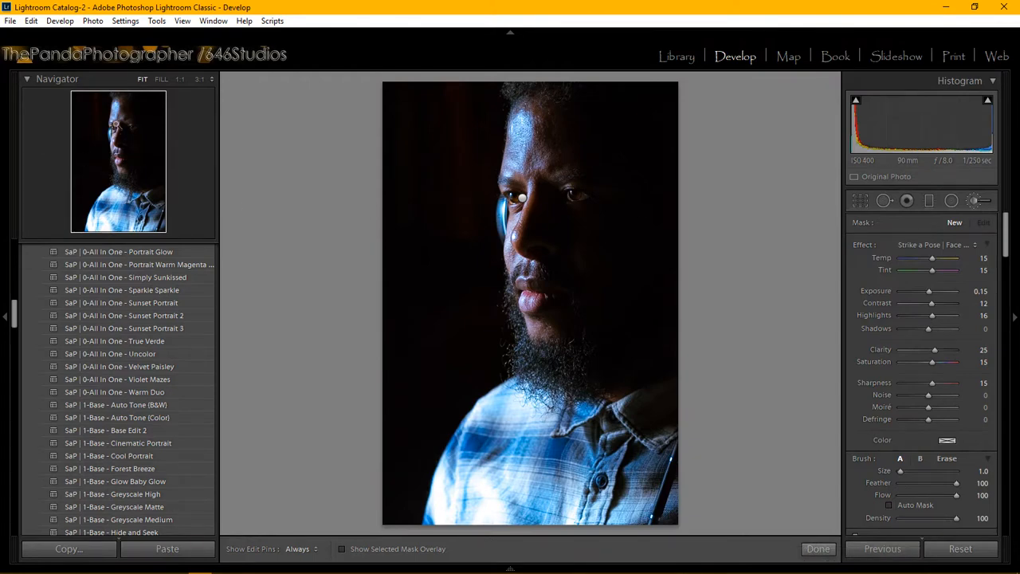
left_click(116, 123)
Step: Centre the lit eye and paint Enhance Brown Eyes over the iris, enlarging the brush for its right side
left_click_drag(114, 123, 112, 130)
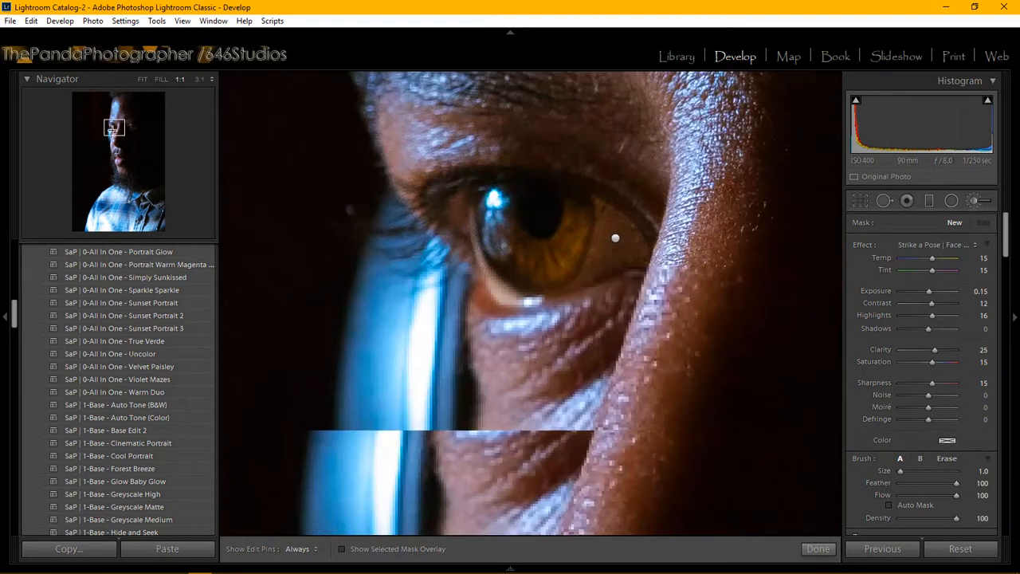
key("h")
left_click(521, 253)
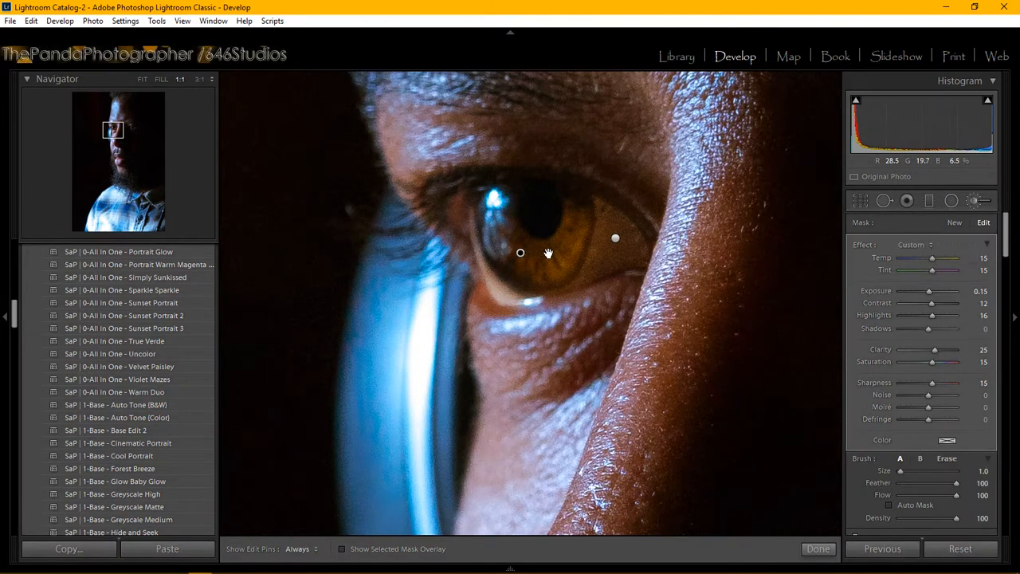
key("bracketright")
key("h")
mouse_move(539, 257)
left_mouse_down()
mouse_move(575, 215)
mouse_move(569, 260)
mouse_move(546, 272)
mouse_move(517, 272)
mouse_move(493, 226)
mouse_move(532, 248)
mouse_move(557, 242)
mouse_move(578, 205)
mouse_move(573, 256)
mouse_move(545, 279)
mouse_move(495, 260)
mouse_move(488, 223)
mouse_move(495, 235)
mouse_move(509, 223)
mouse_move(486, 217)
mouse_move(508, 262)
mouse_move(536, 277)
mouse_move(577, 243)
mouse_move(576, 207)
left_mouse_up()
key("h")
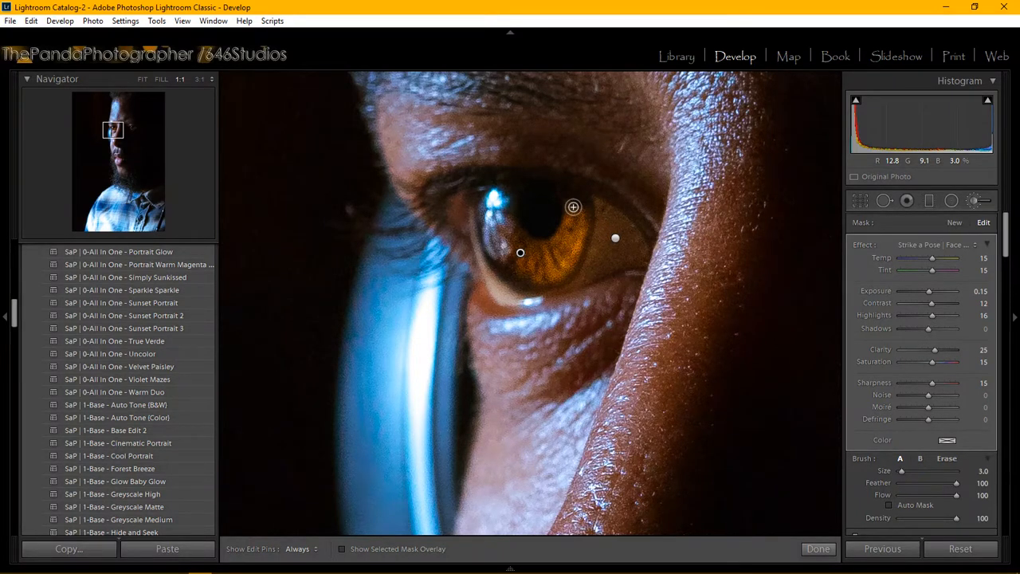
key("h")
key("h")
key("h")
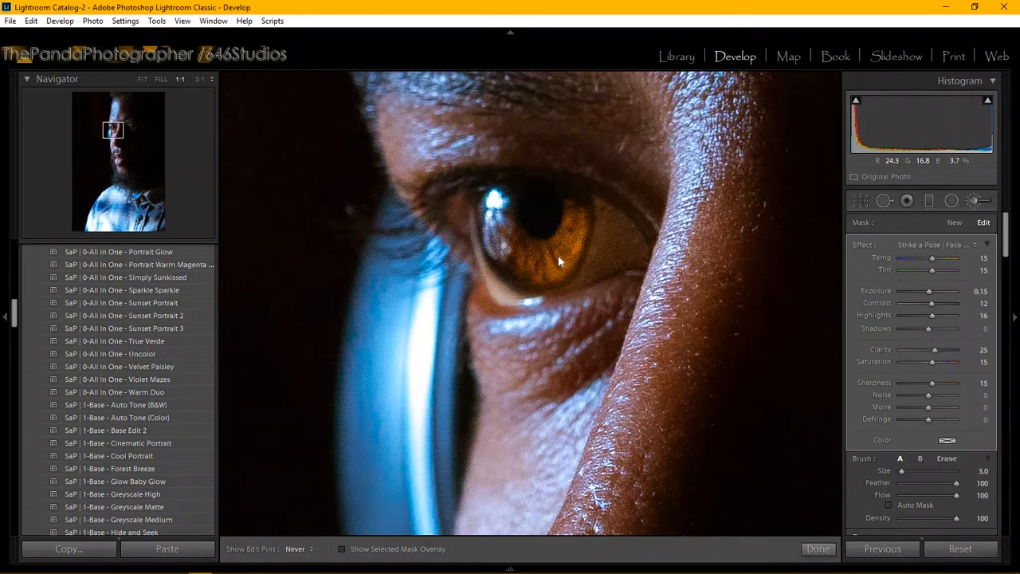
Step: Start a fresh brush mask and recentre the zoomed view on the eye
key("h")
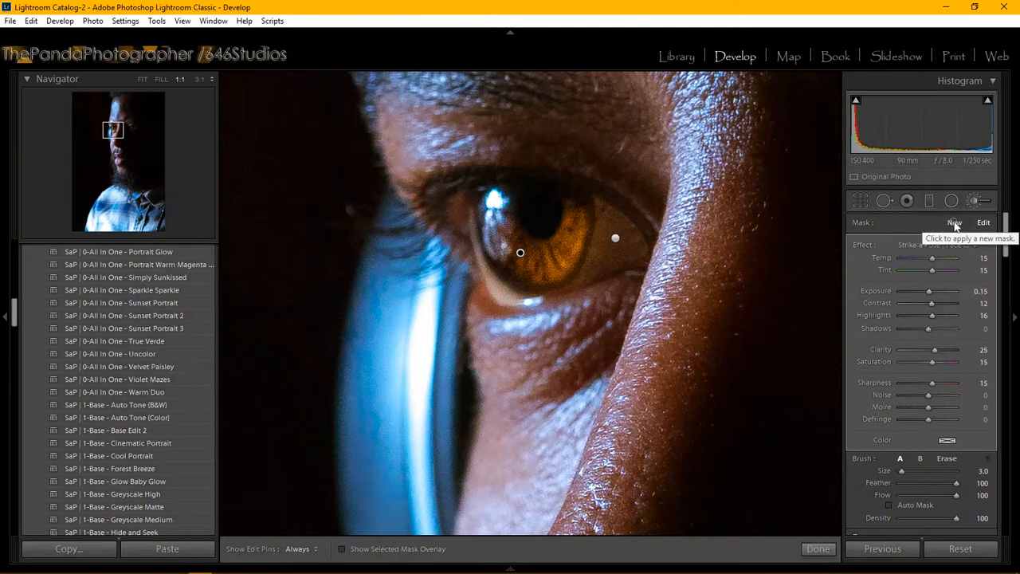
left_click(955, 223)
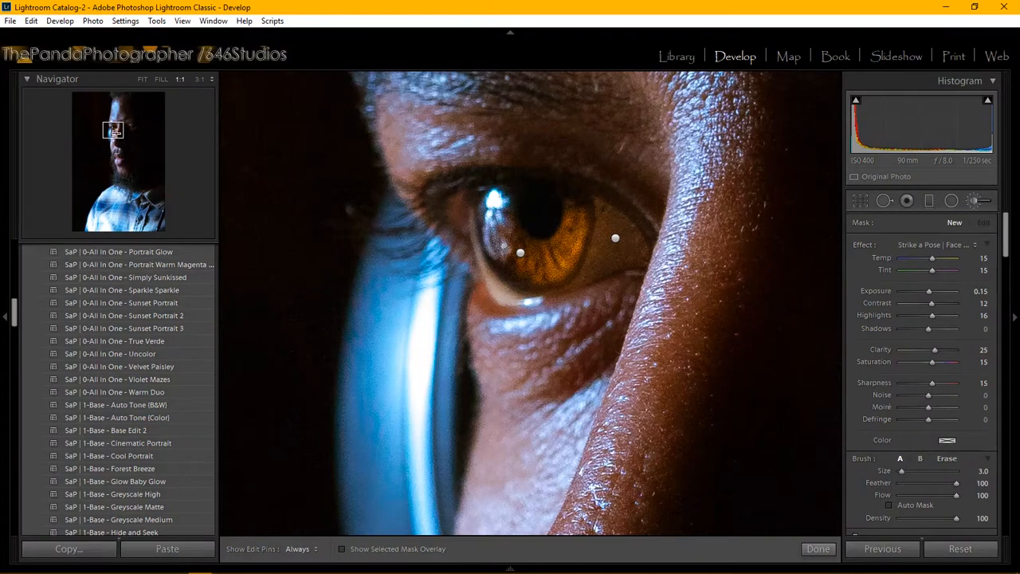
left_click(126, 127)
left_click(130, 127)
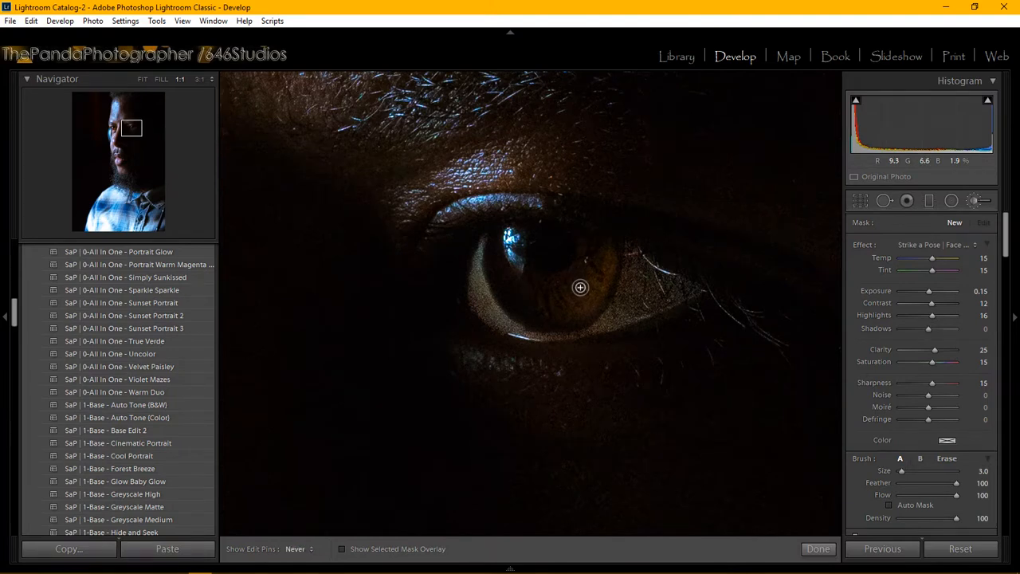
key("space")
Step: Paint Enhance Brown Eyes over the upper-right of the iris, toggling mask pins to judge the glow
left_click(579, 288)
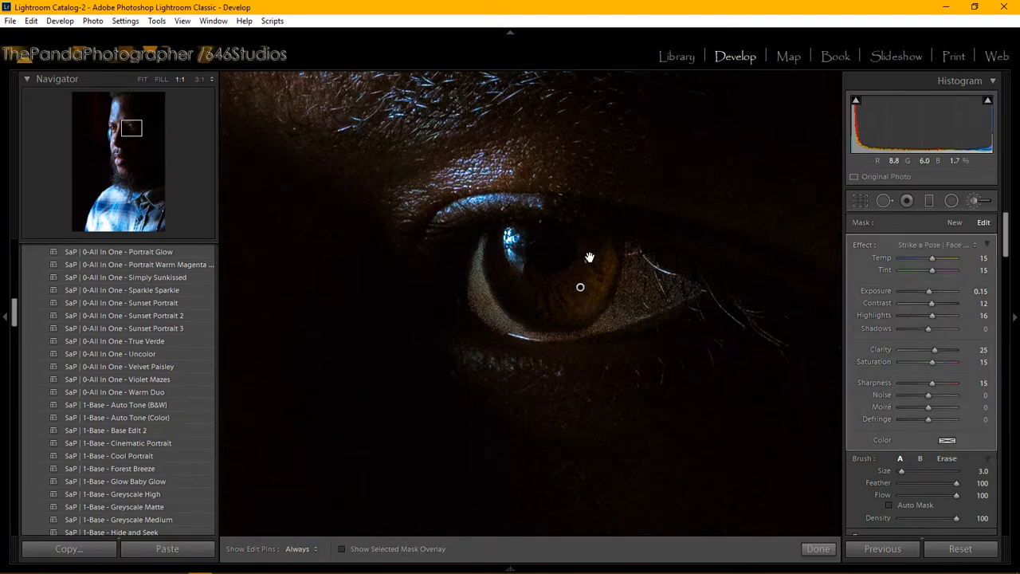
mouse_move(600, 253)
left_mouse_down()
mouse_move(589, 303)
mouse_move(575, 306)
mouse_move(556, 298)
mouse_move(569, 296)
mouse_move(583, 246)
mouse_move(579, 270)
mouse_move(540, 284)
mouse_move(524, 281)
mouse_move(502, 248)
mouse_move(503, 273)
mouse_move(525, 302)
mouse_move(503, 268)
mouse_move(535, 308)
mouse_move(548, 307)
mouse_move(500, 283)
mouse_move(515, 298)
mouse_move(590, 308)
mouse_move(526, 309)
mouse_move(581, 267)
mouse_move(558, 287)
mouse_move(527, 282)
mouse_move(532, 302)
mouse_move(571, 309)
left_mouse_up()
key("h")
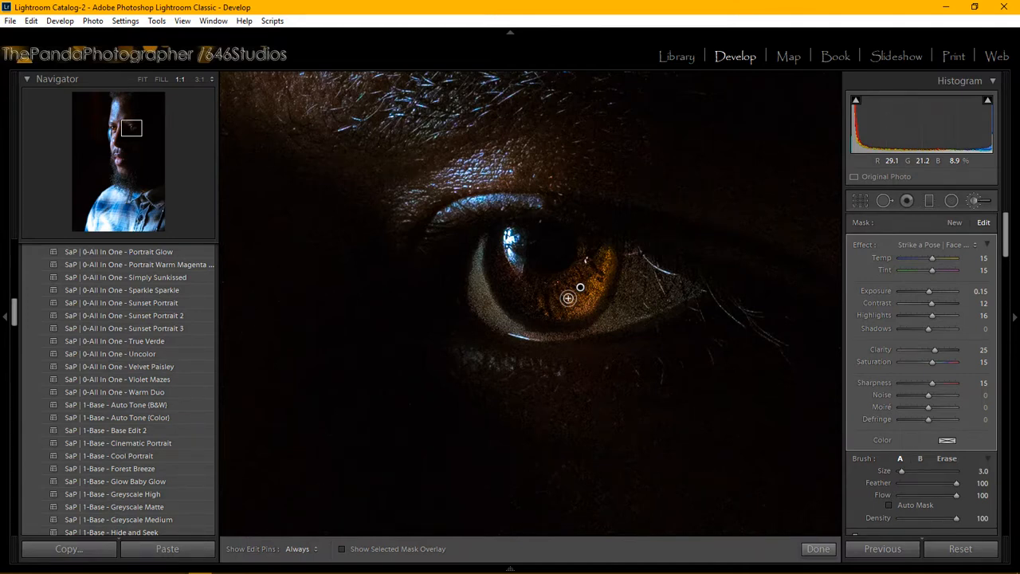
key("h")
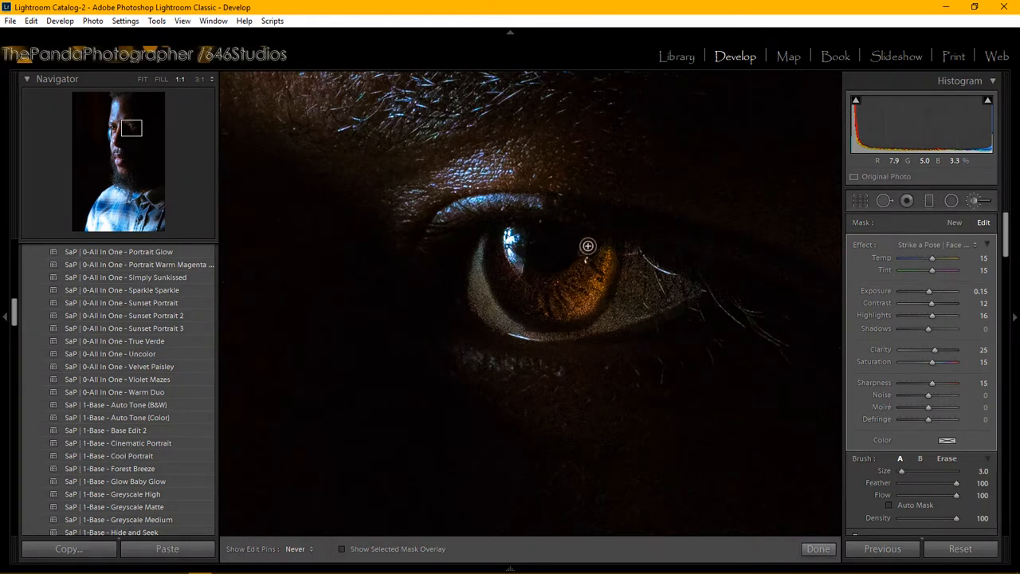
key("h")
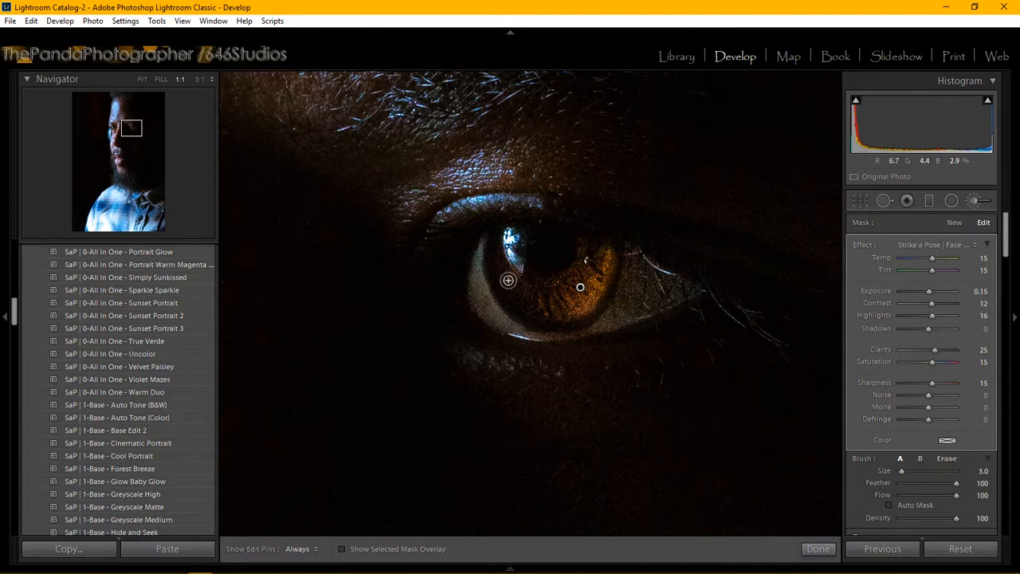
key("h")
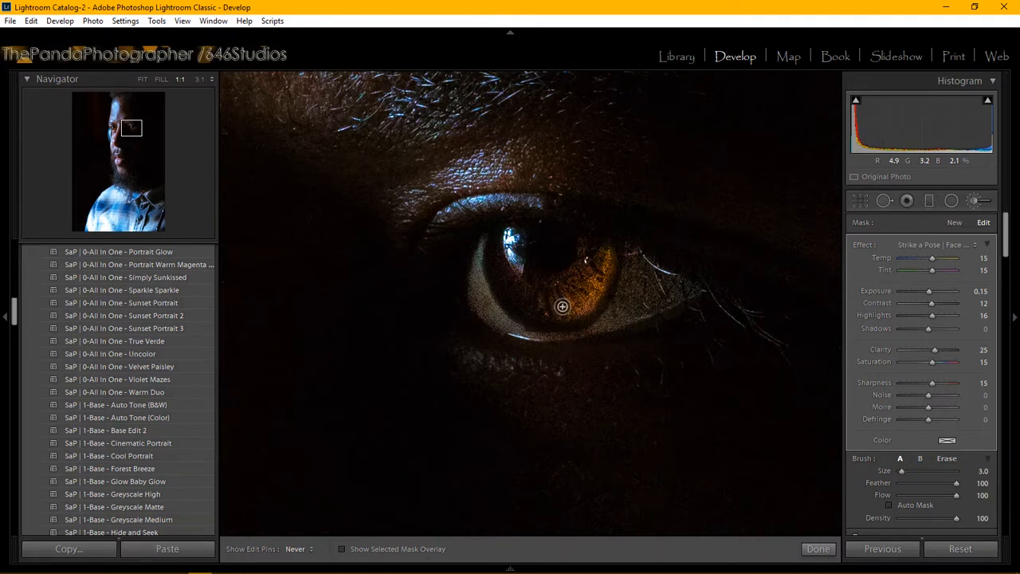
key("h")
Step: Commit the Enhance Brown Eyes brushwork, fit the full portrait to the window, and begin another brush mask
left_click(818, 548)
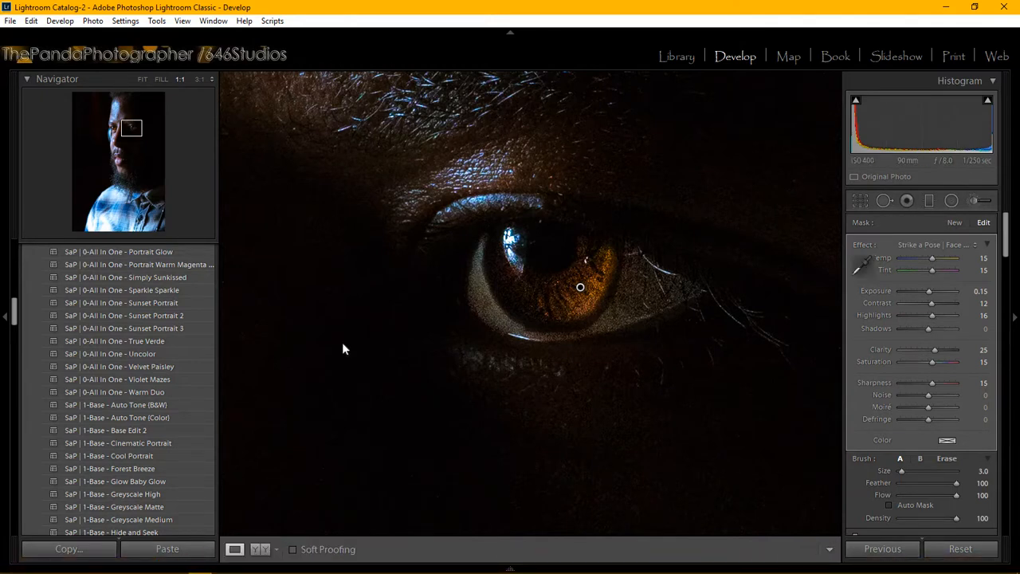
left_click(130, 131)
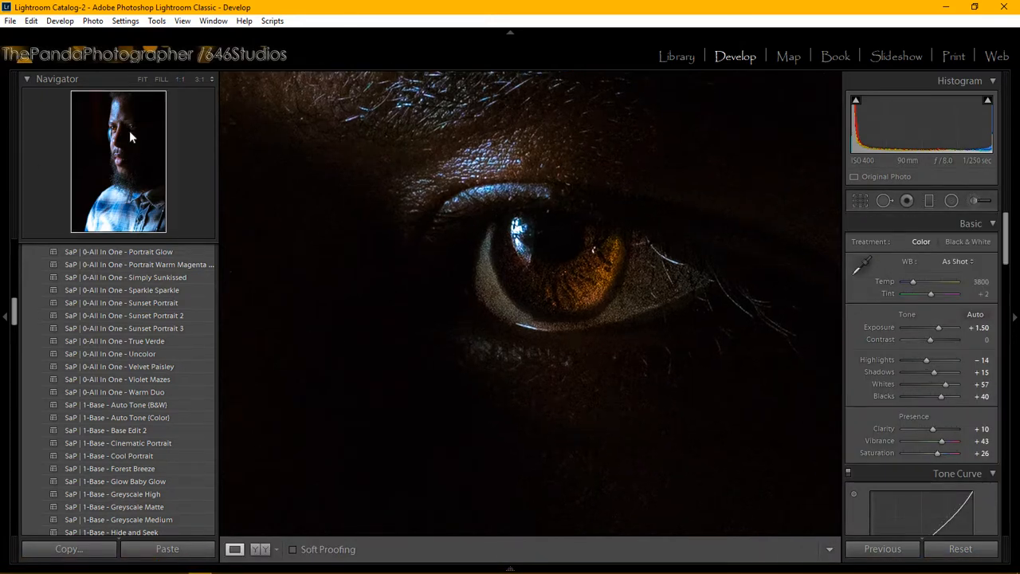
left_click(130, 131)
left_click(130, 132)
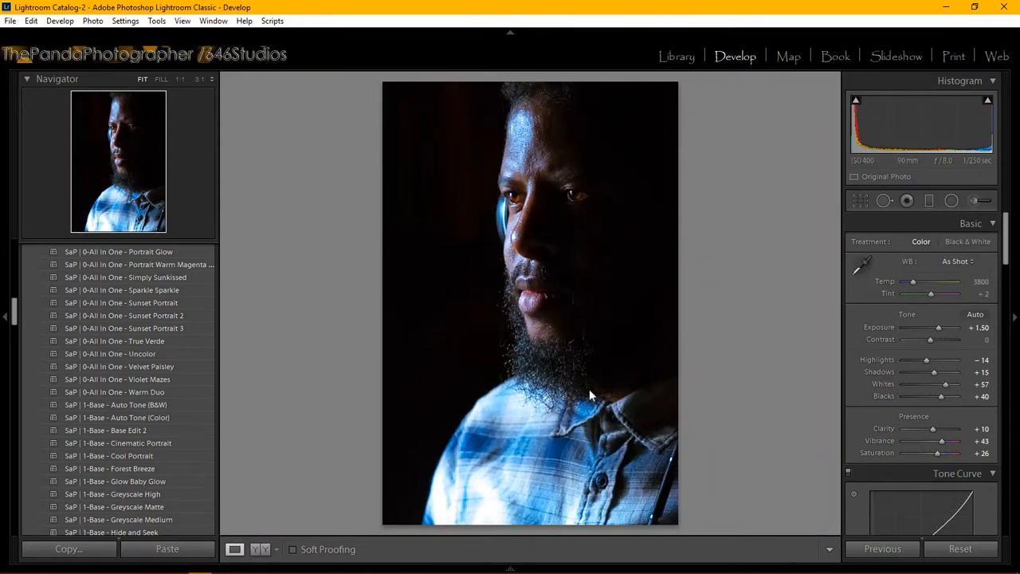
left_click(984, 201)
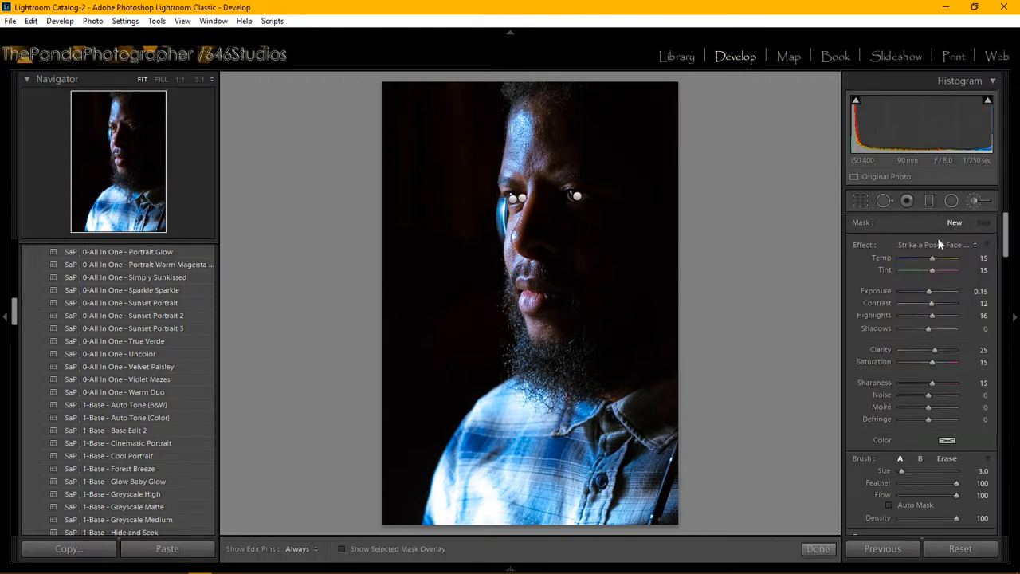
Step: Set the new brush's effect to Strike a Pose | Face - SharpenFace (Clarity 30, Sharpness 27)
left_click(939, 245)
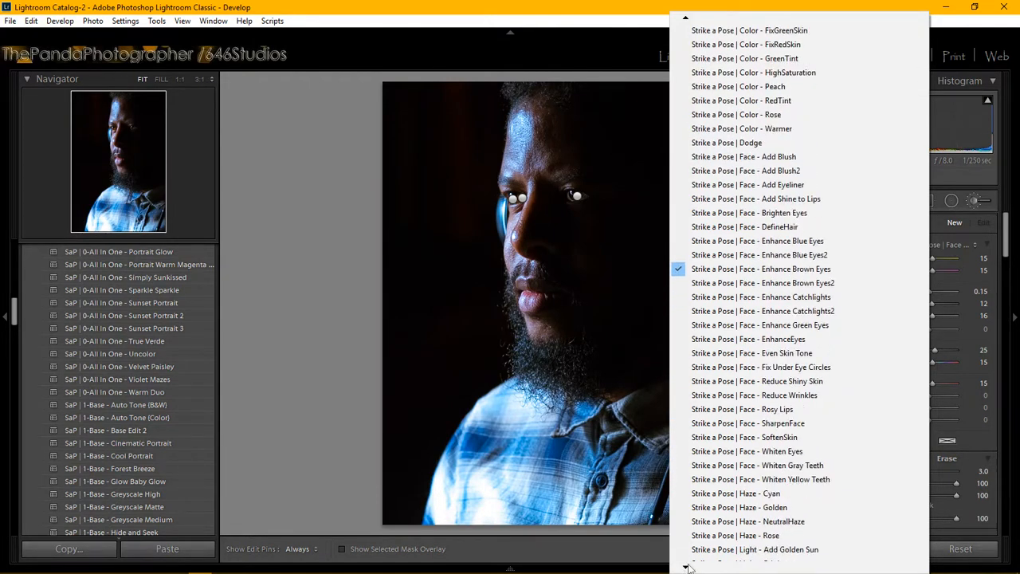
left_click(791, 355)
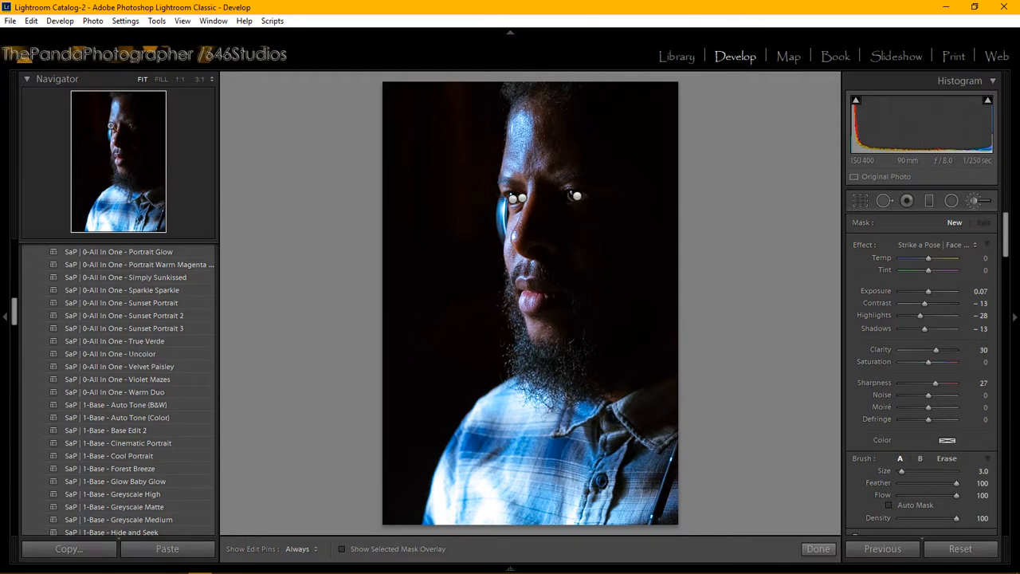
Step: Zoom to 1:1 and paint the SharpenFace adjustment over the eyebrow to bring out its hairs
key("z")
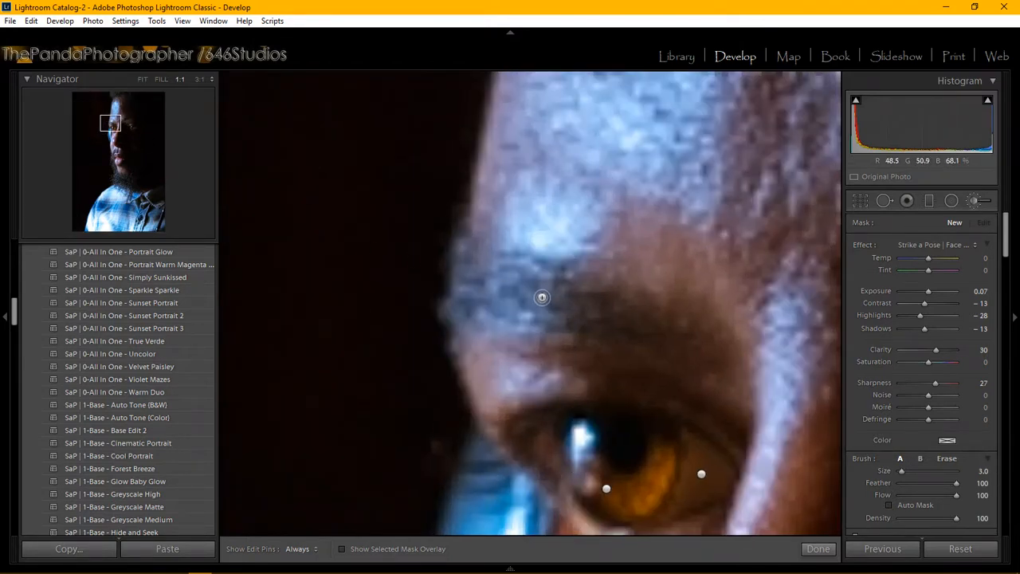
key("h")
left_click(523, 296)
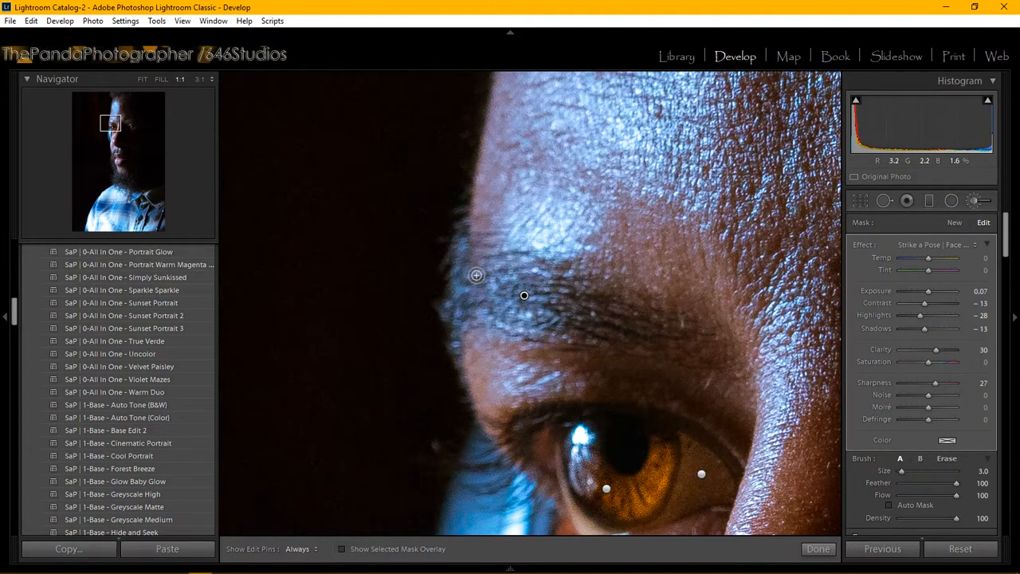
key("h")
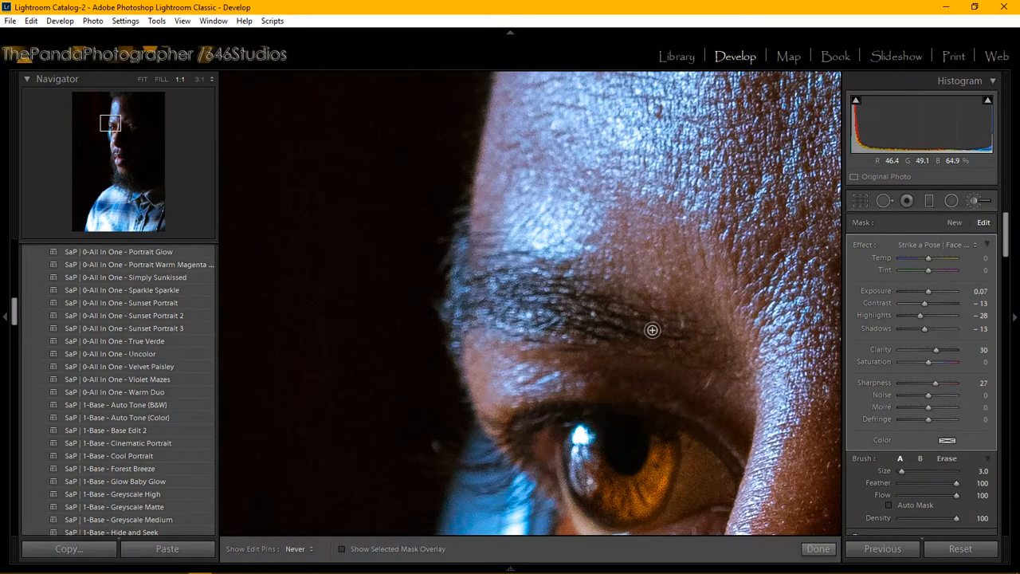
key("h")
key("h")
Step: Pan the close-up across the brow and down toward the lips using the Navigator
left_click(125, 122)
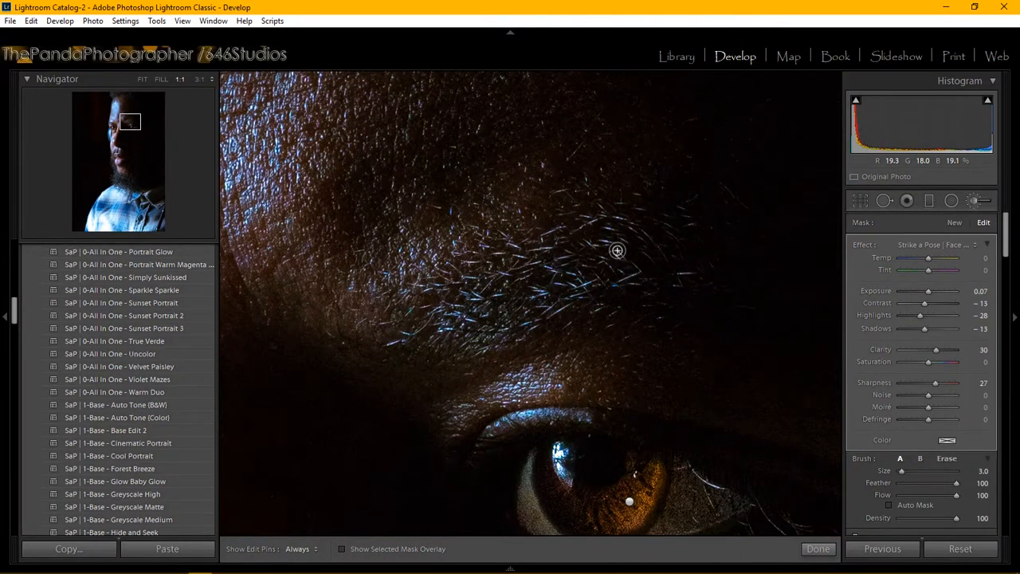
left_click_drag(617, 251, 598, 258)
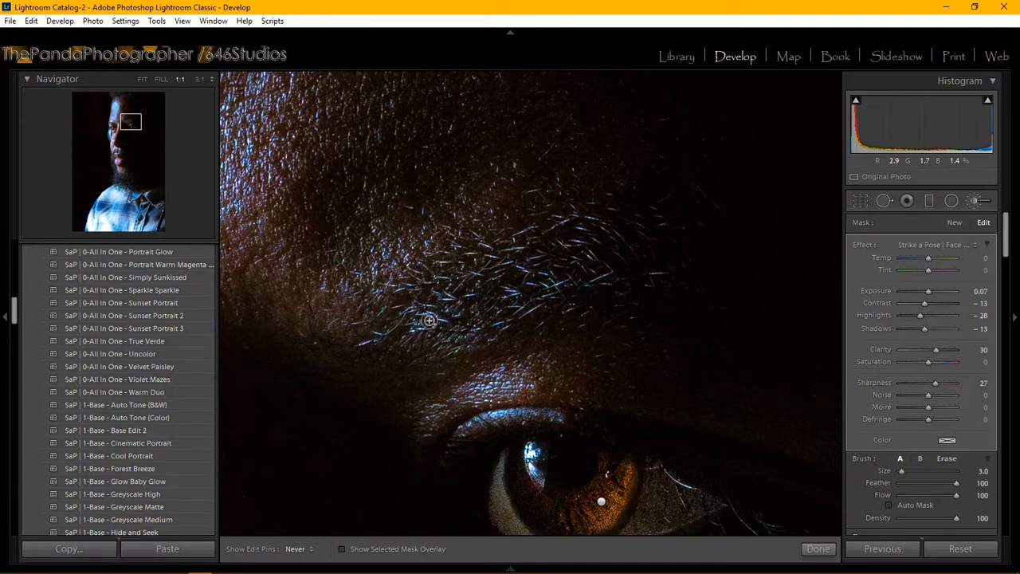
key("h")
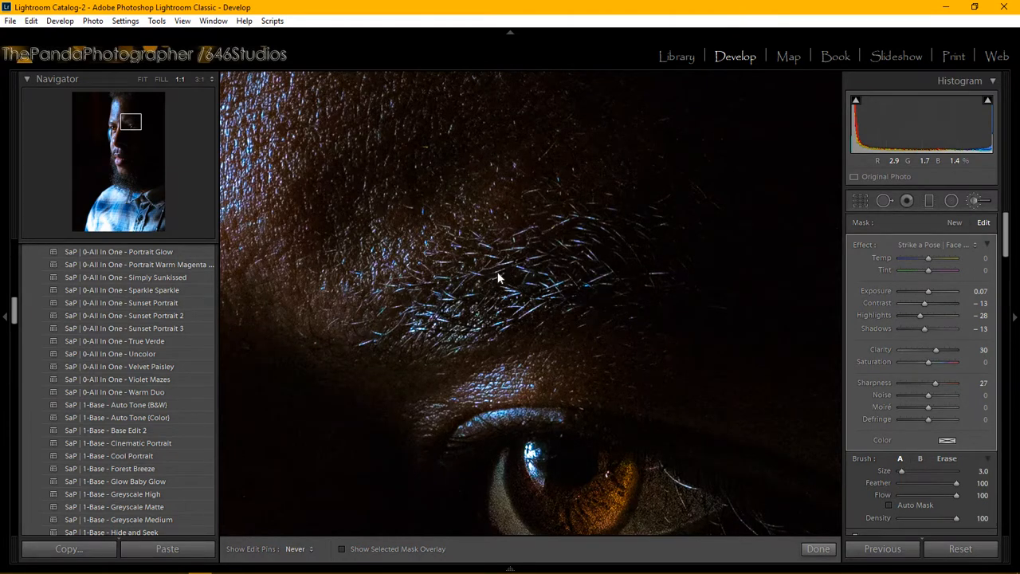
key("h")
left_click_drag(129, 122, 113, 156)
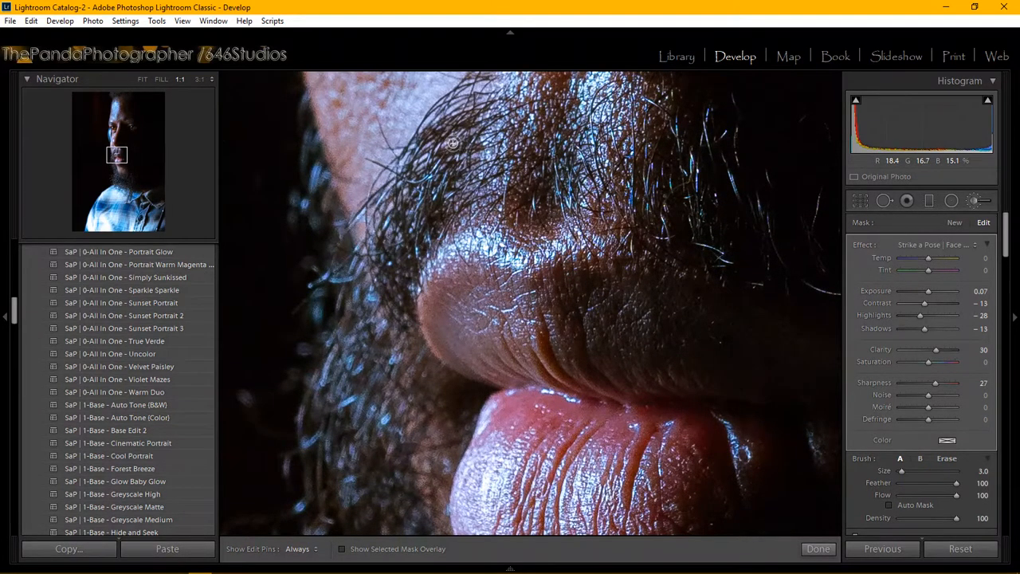
Step: Brush SharpenFace over the moustache hairs, then shift the Navigator view down to the beard
key("h")
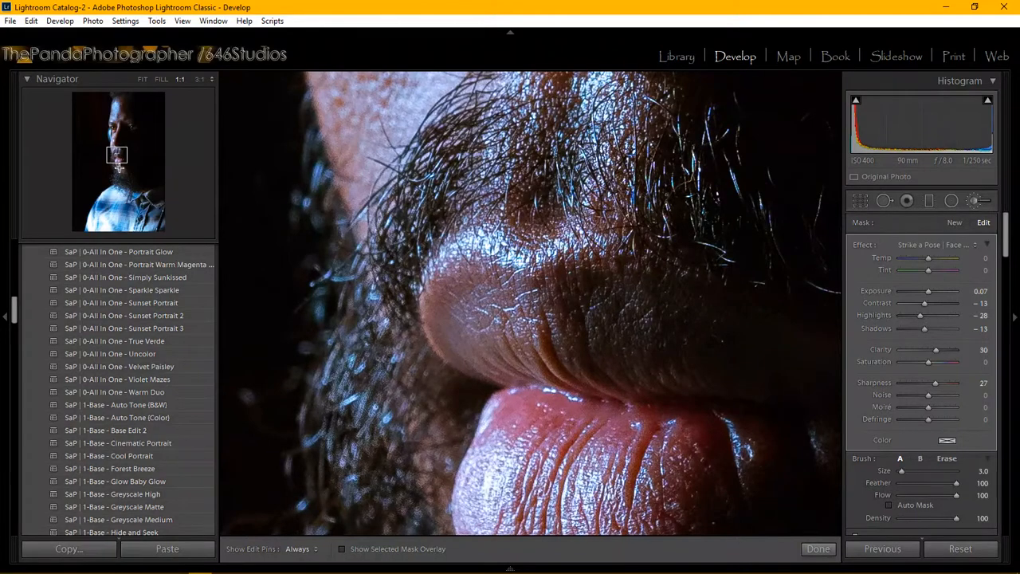
left_click_drag(118, 167, 124, 180)
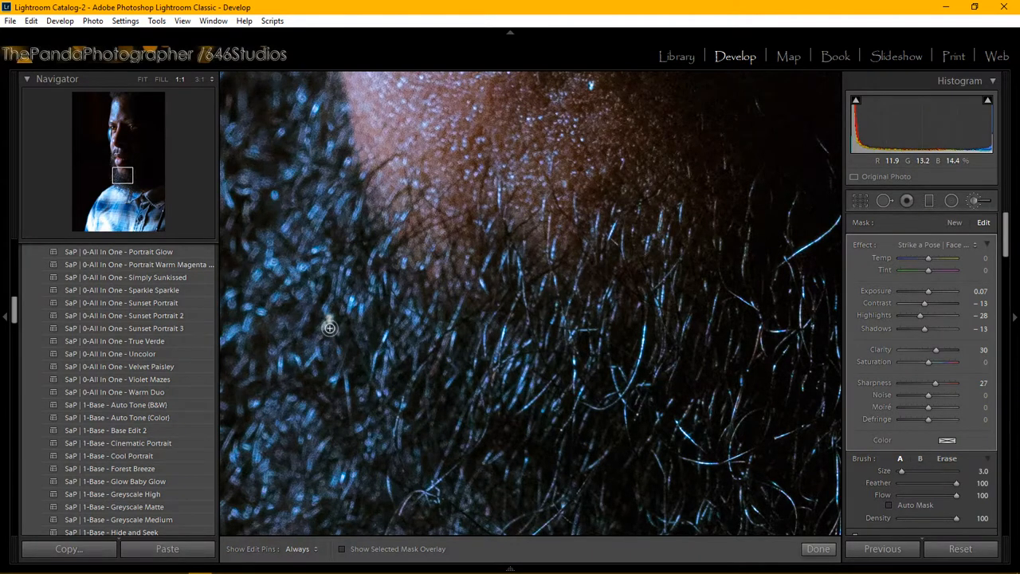
Step: Enlarge the brush to Size 7.0 and paint sharpening across the beard, moving to the lower beard
scroll(329, 328, "up", 3)
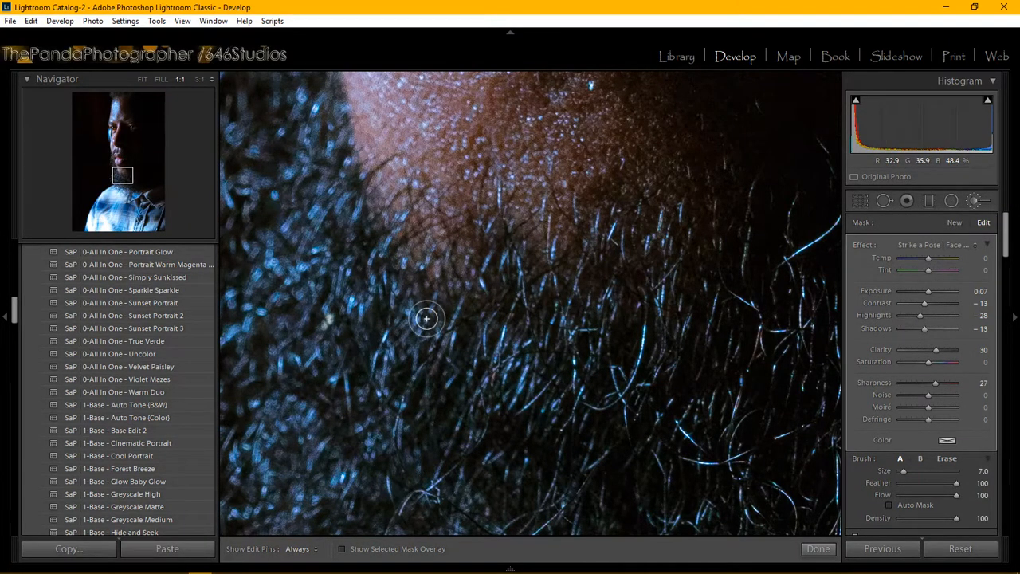
key("h")
mouse_move(253, 419)
left_mouse_down()
mouse_move(276, 448)
mouse_move(341, 358)
mouse_move(309, 496)
mouse_move(372, 408)
mouse_move(432, 380)
mouse_move(405, 498)
mouse_move(569, 380)
mouse_move(546, 501)
mouse_move(683, 408)
mouse_move(702, 458)
mouse_move(705, 502)
mouse_move(771, 457)
mouse_move(742, 527)
mouse_move(692, 434)
mouse_move(496, 500)
mouse_move(429, 479)
mouse_move(393, 452)
mouse_move(486, 453)
mouse_move(547, 372)
mouse_move(442, 355)
mouse_move(734, 273)
mouse_move(770, 310)
mouse_move(807, 452)
mouse_move(756, 496)
mouse_move(679, 458)
mouse_move(487, 462)
mouse_move(385, 491)
mouse_move(344, 474)
mouse_move(340, 498)
left_mouse_up()
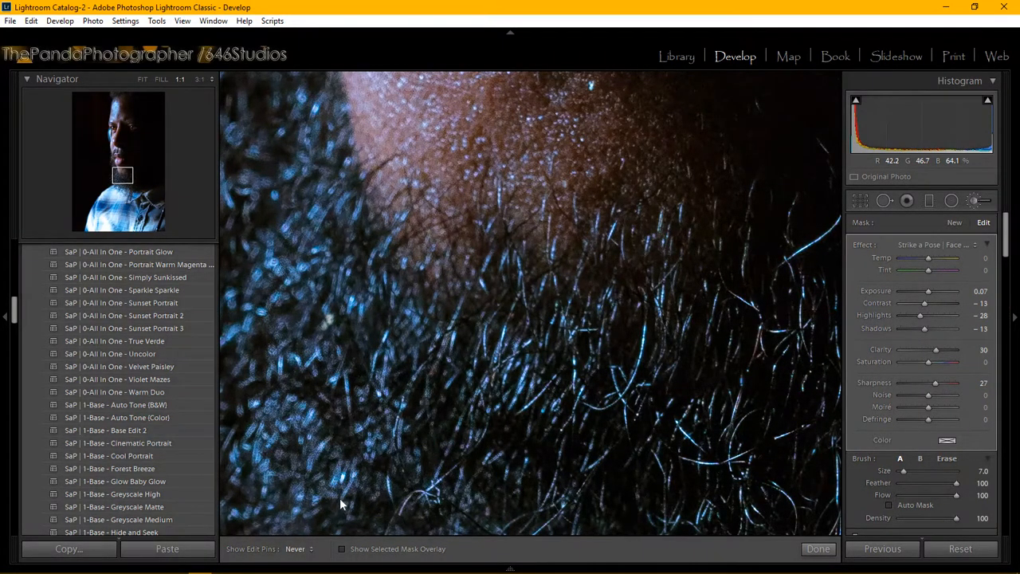
key("h")
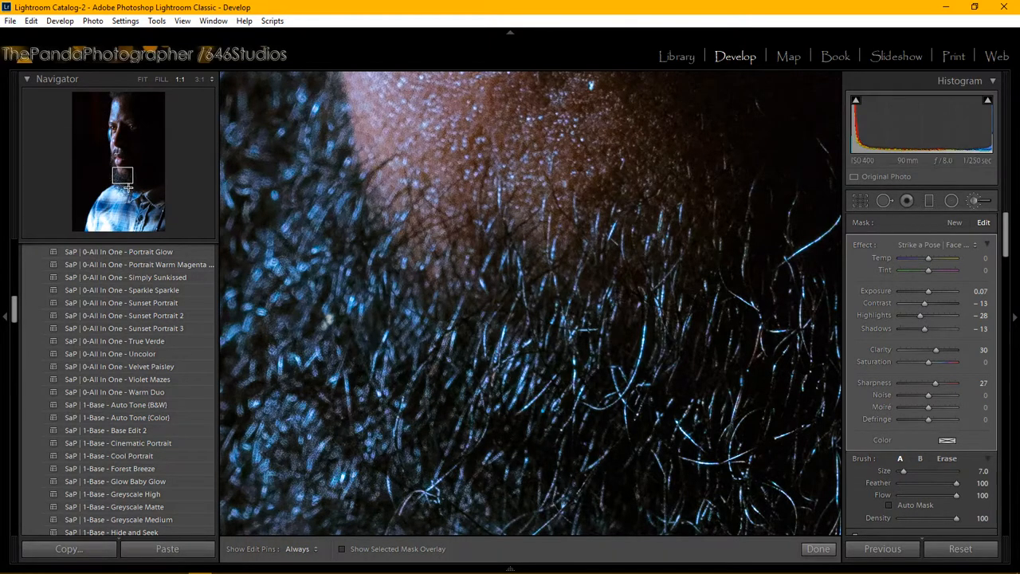
left_click(118, 177)
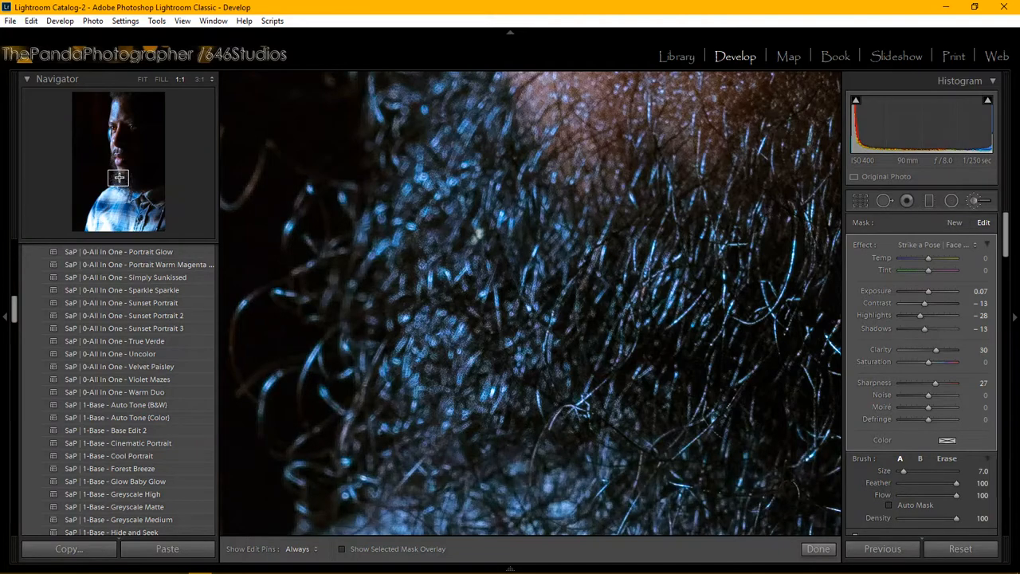
left_click_drag(119, 178, 123, 187)
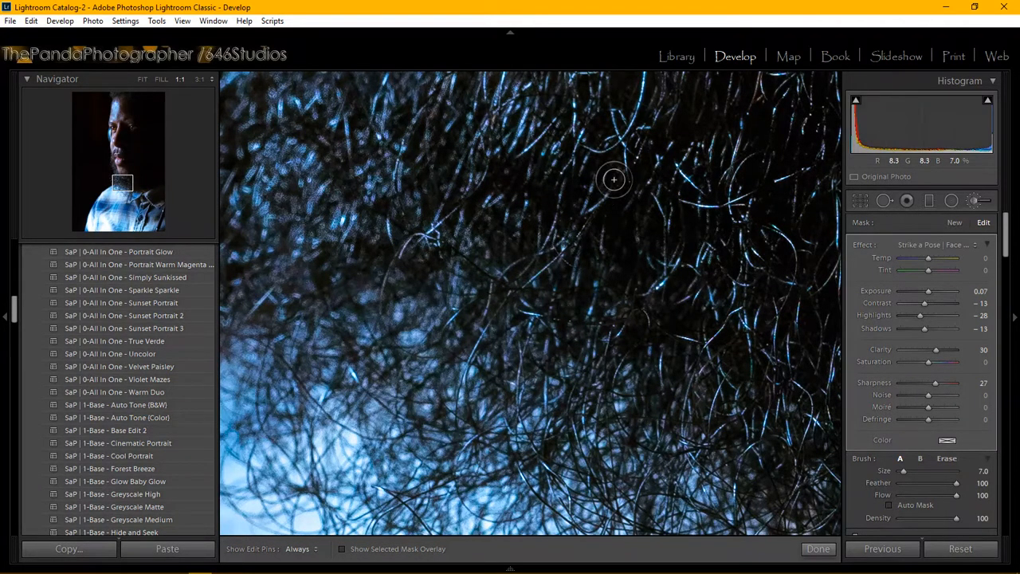
Step: Inspect the brushed beard with edit pins shown, panning up, right, then to its upper-left area
key("h")
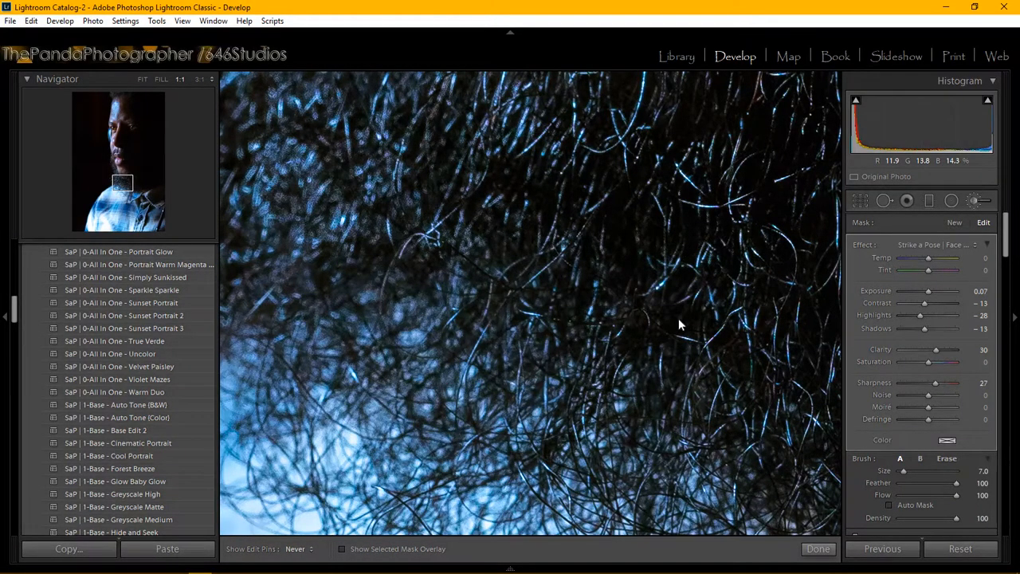
key("h")
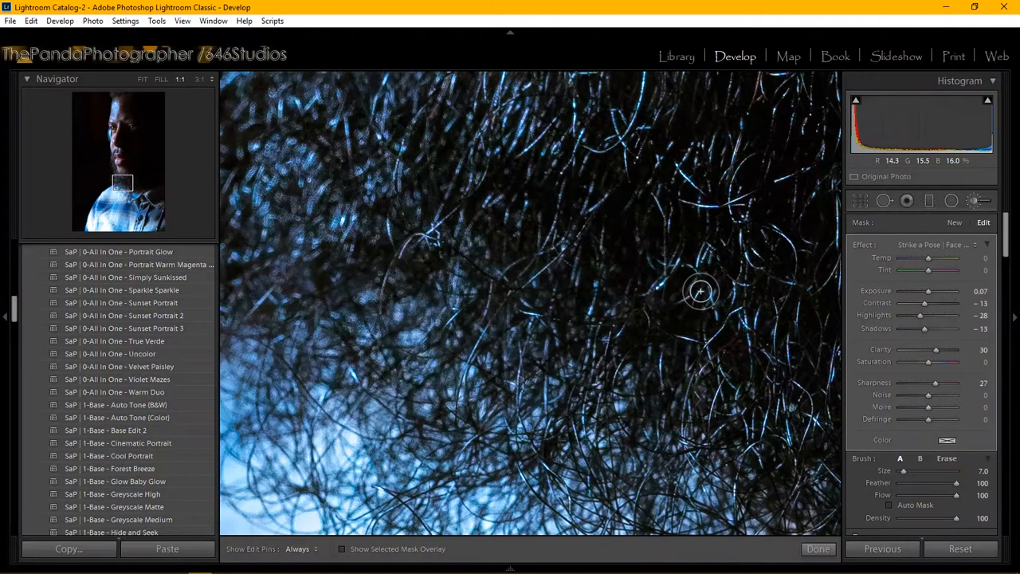
key("h")
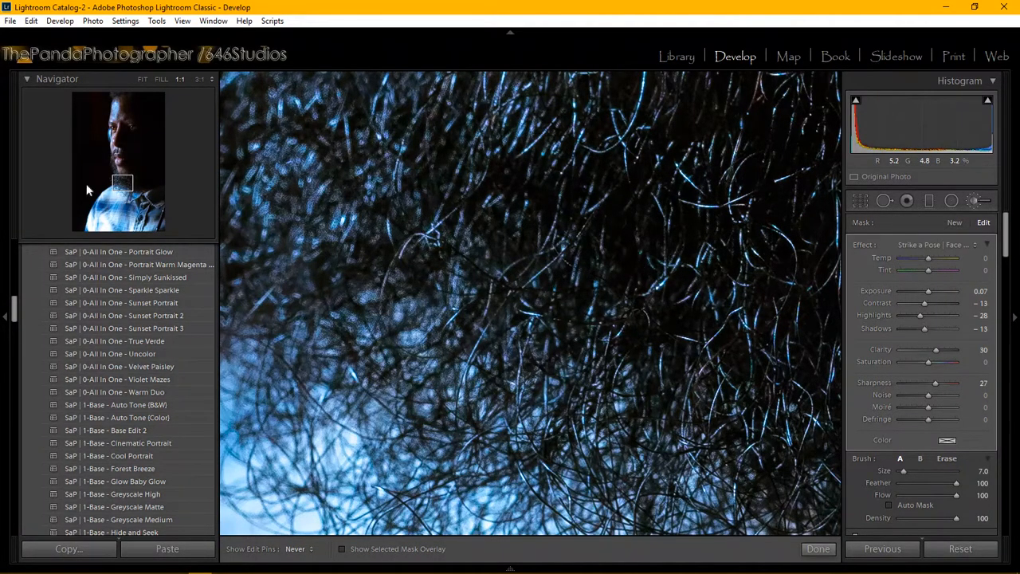
key("h")
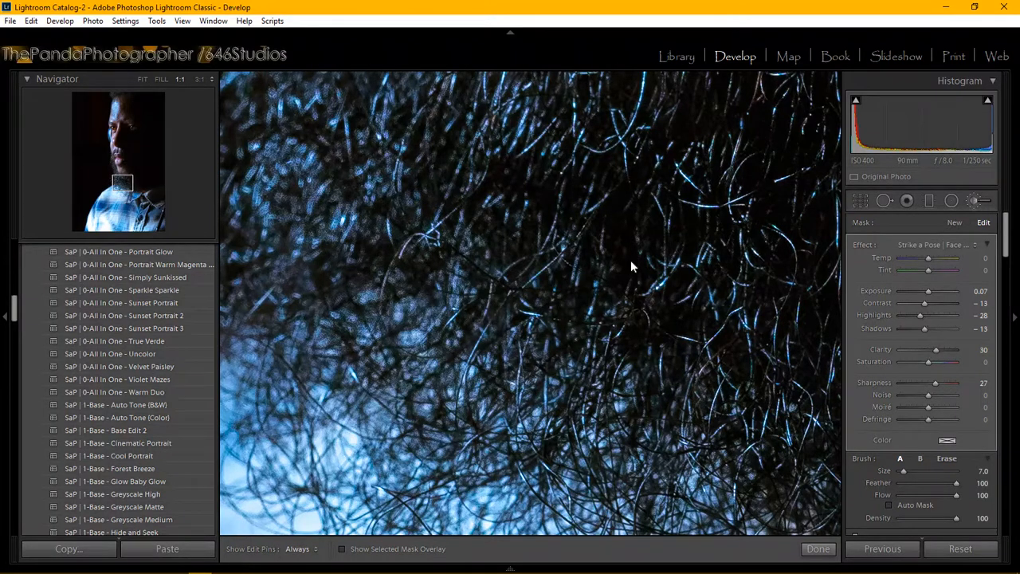
key("h")
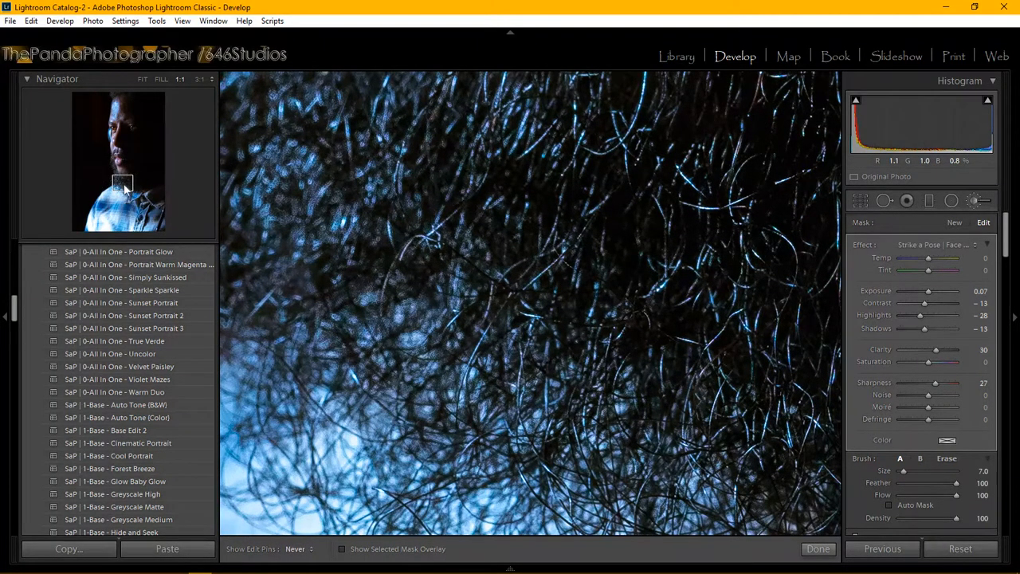
key("h")
mouse_move(122, 182)
left_mouse_down()
mouse_move(140, 103)
mouse_move(124, 177)
left_mouse_up()
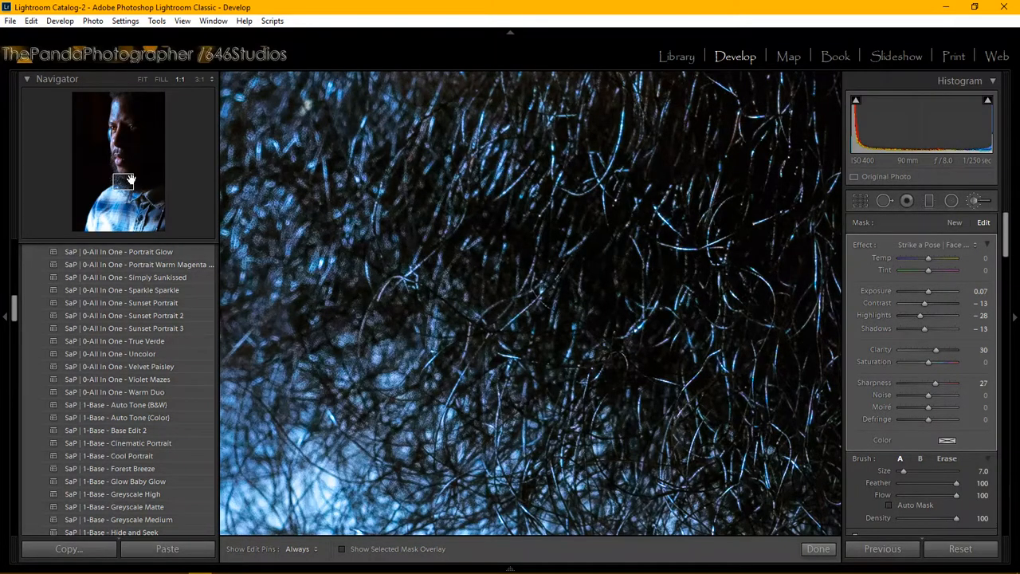
left_click_drag(125, 181, 133, 178)
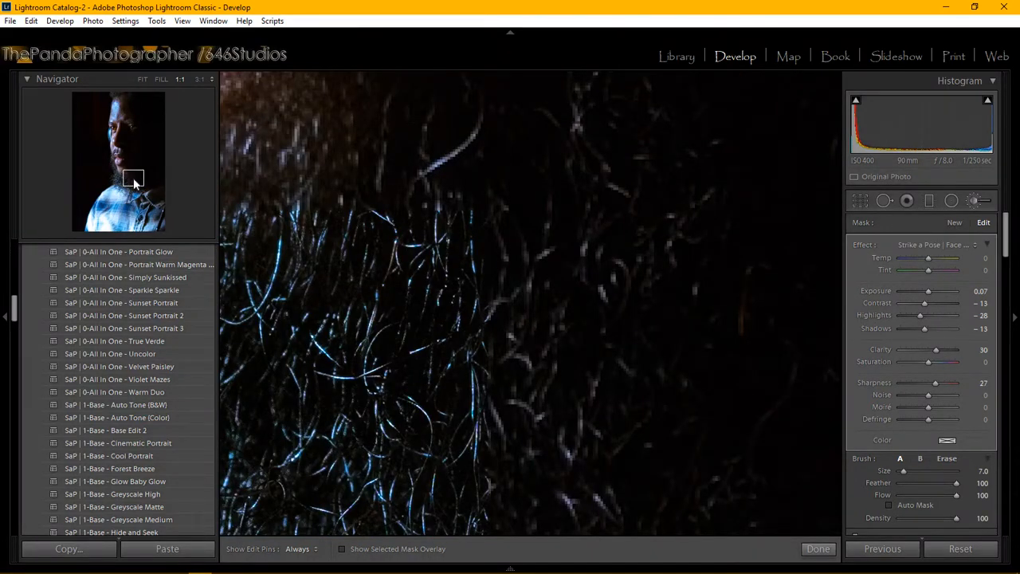
left_click_drag(133, 182, 126, 153)
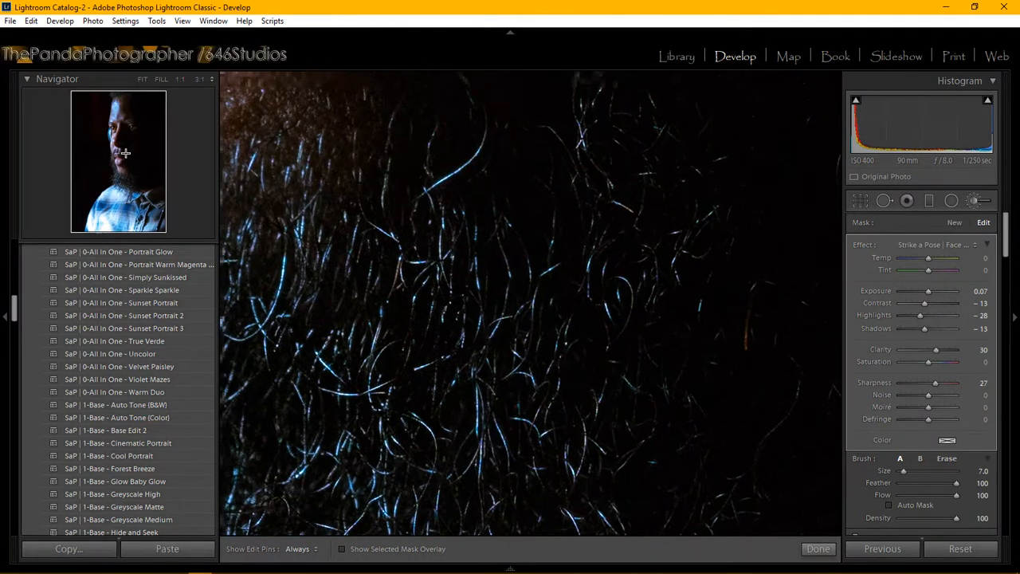
Step: Fit the whole portrait in view, commit the brushwork with Done, and scroll to the Detail panel
left_click(143, 79)
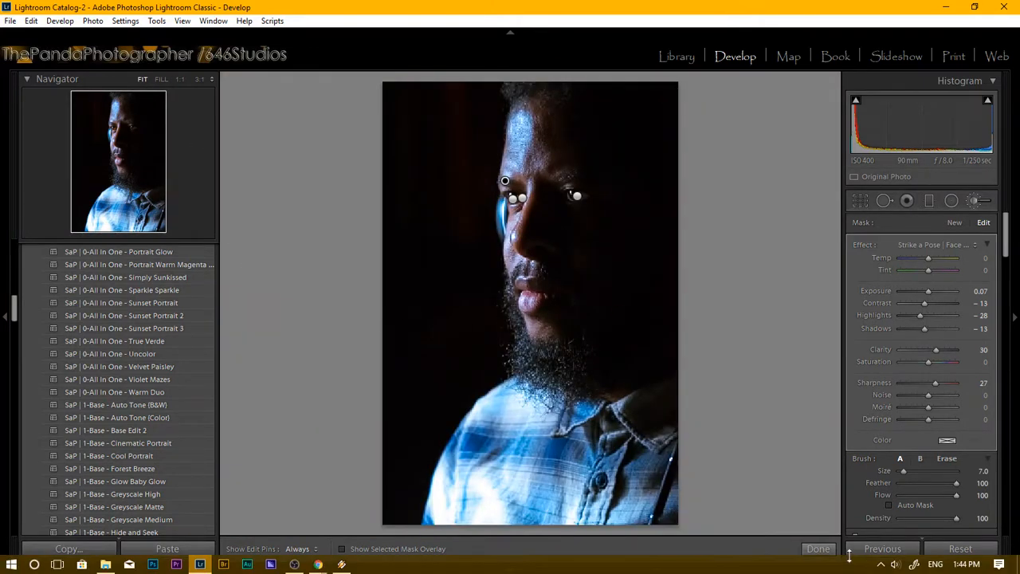
left_click(818, 549)
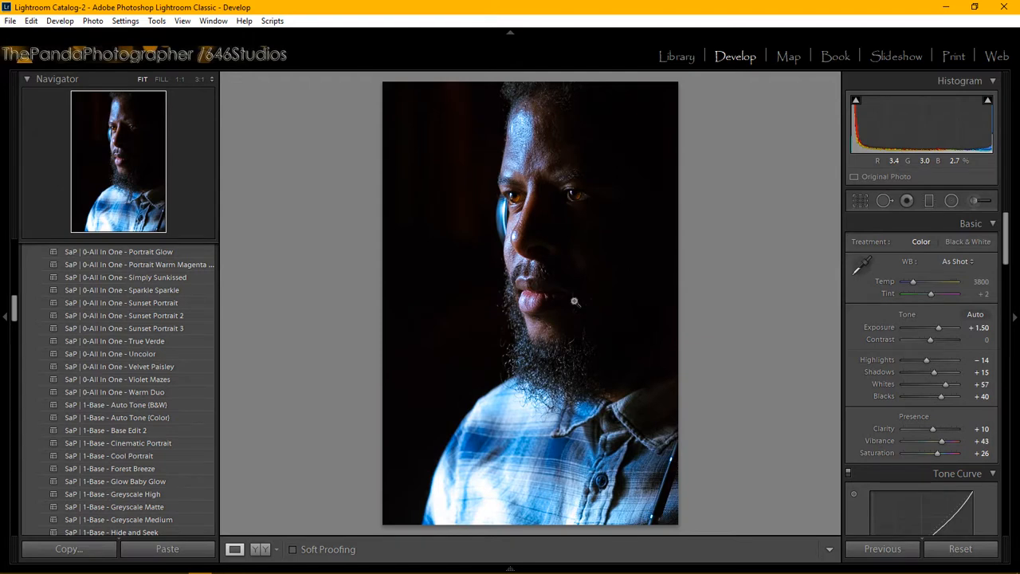
mouse_move(317, 563)
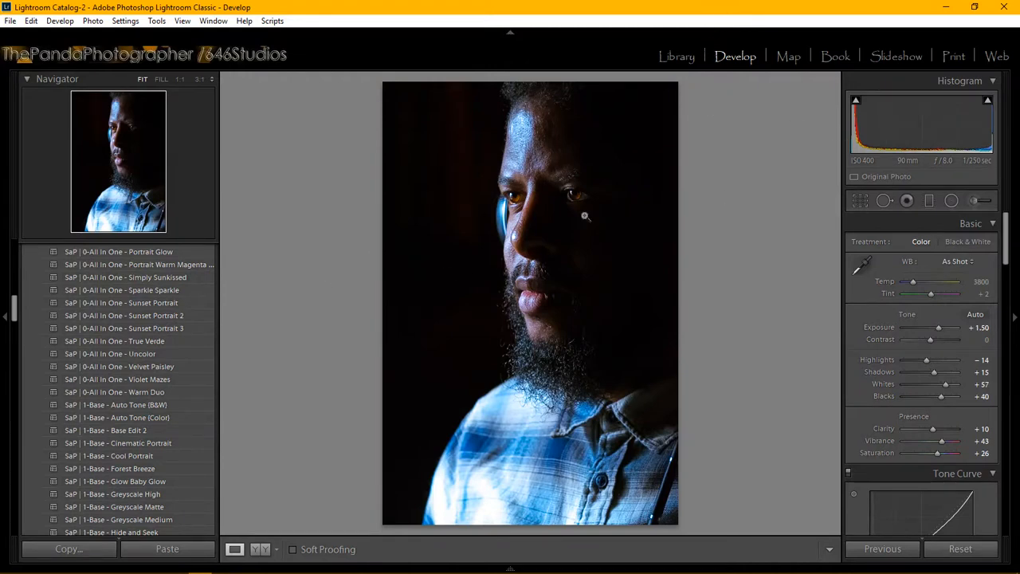
scroll(1001, 295, "down", 5)
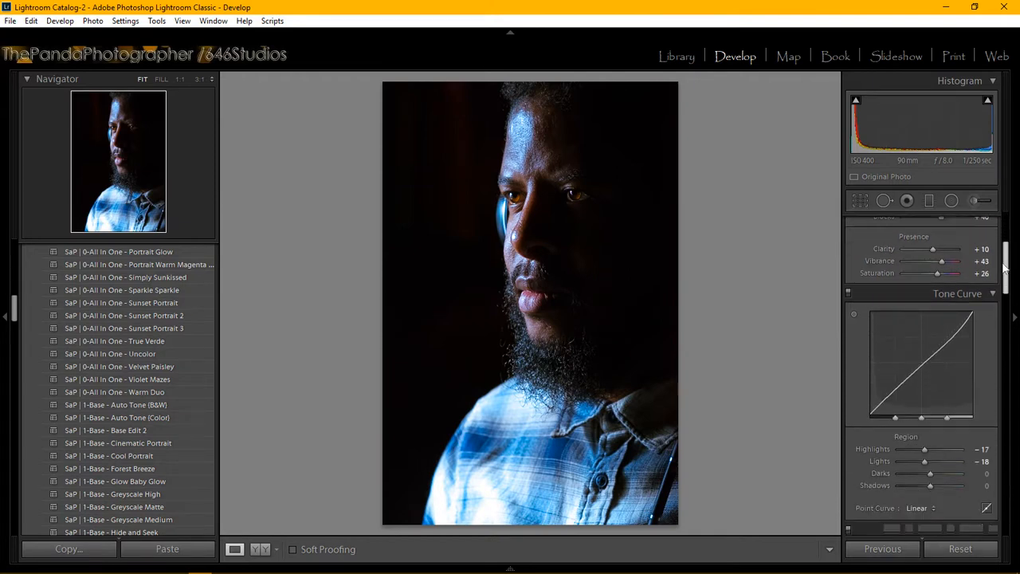
scroll(1003, 313, "down", 6)
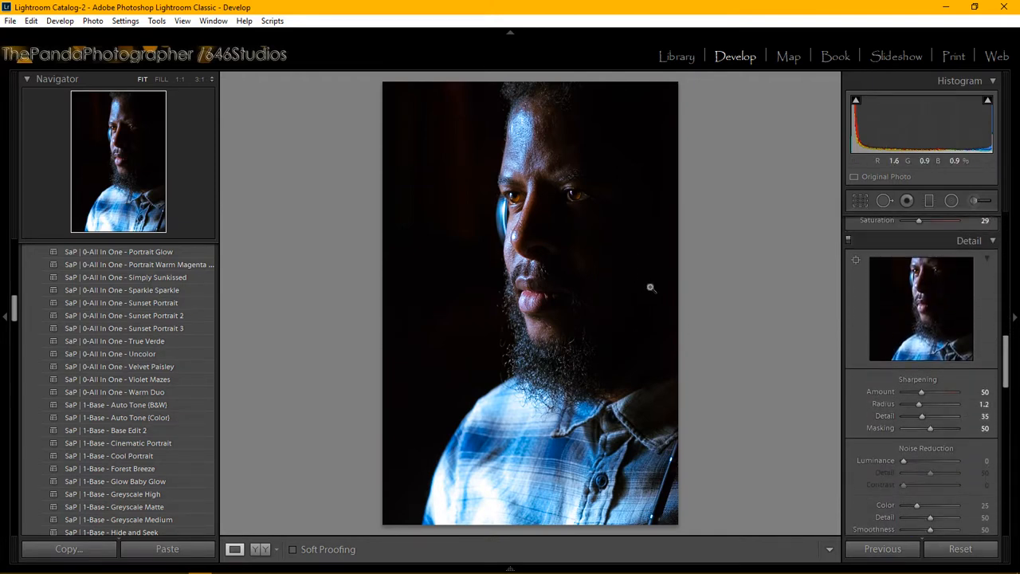
Step: Start a new brush with the Strike a Pose | Face - SoftenSkin effect and Clarity at −22
left_click(976, 201)
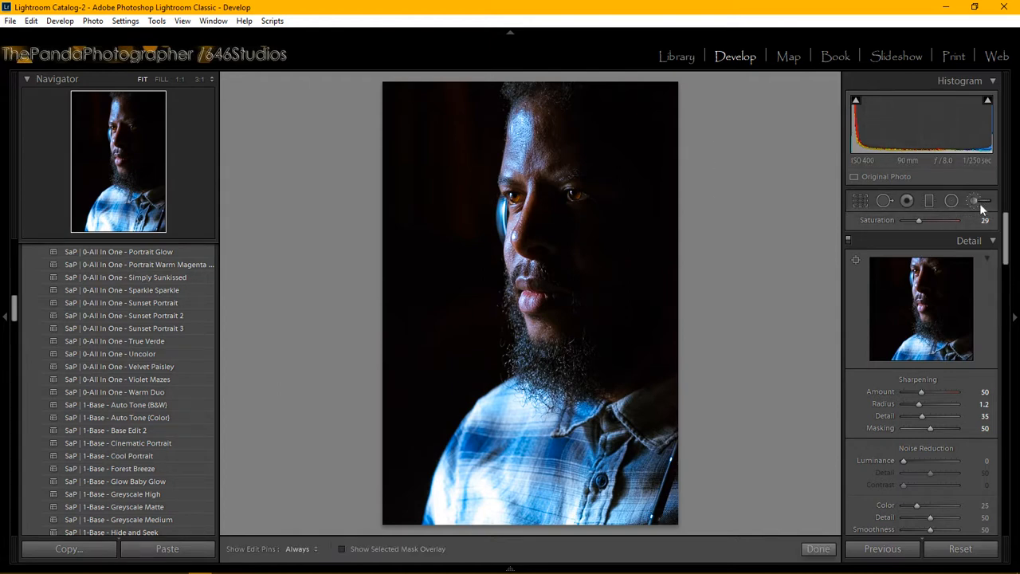
left_click(948, 246)
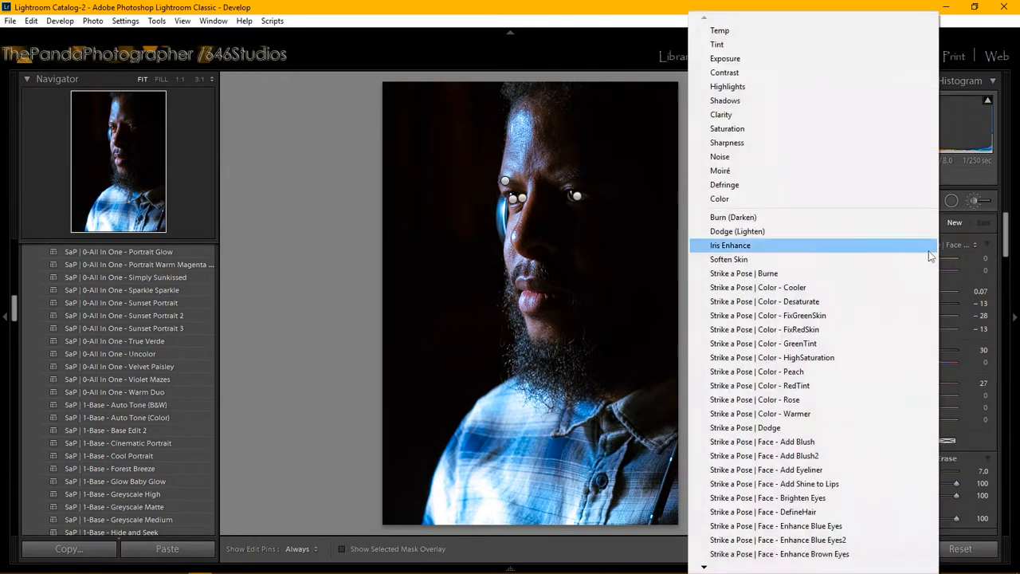
mouse_move(703, 568)
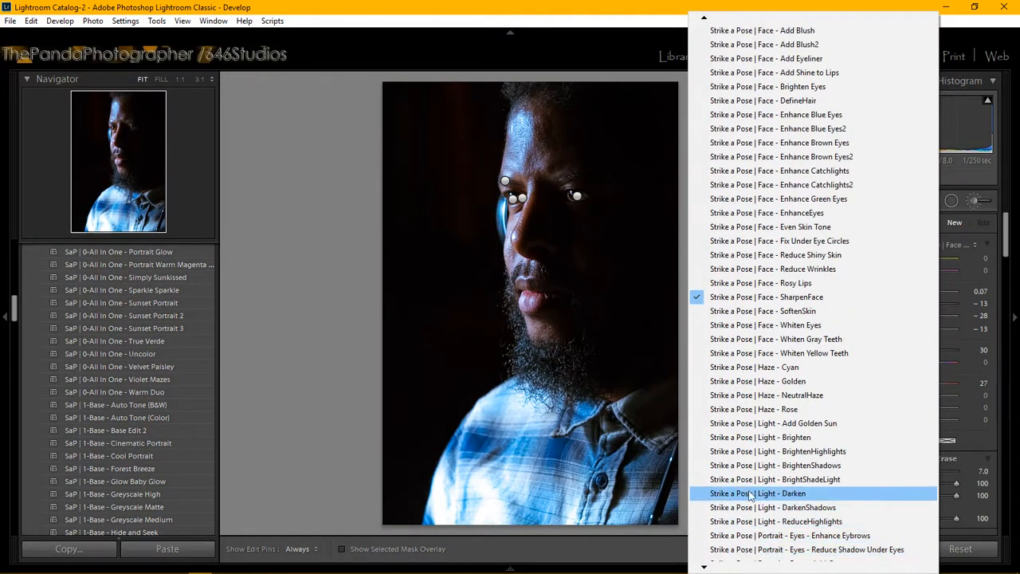
left_click(821, 313)
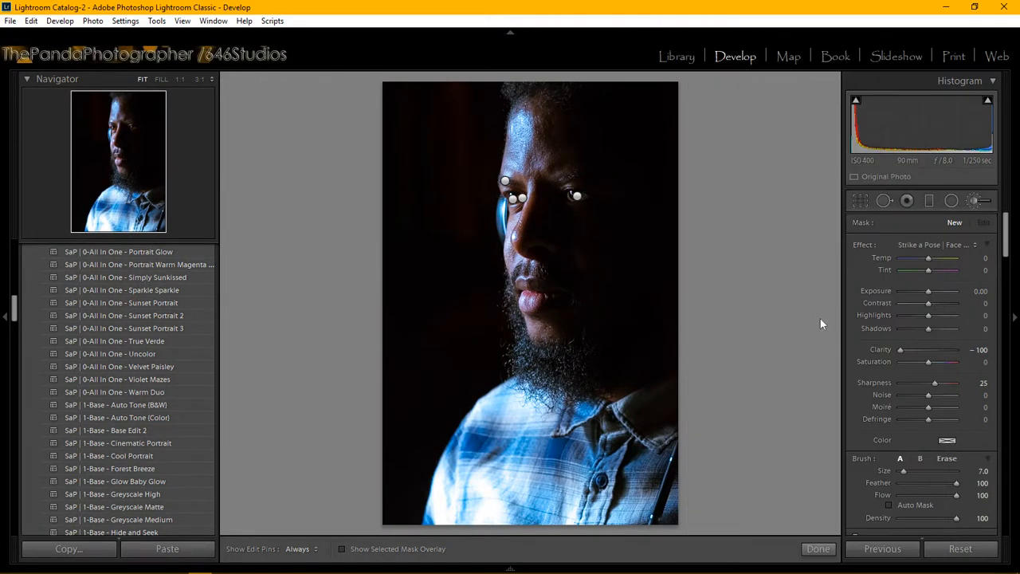
left_click_drag(918, 352, 922, 355)
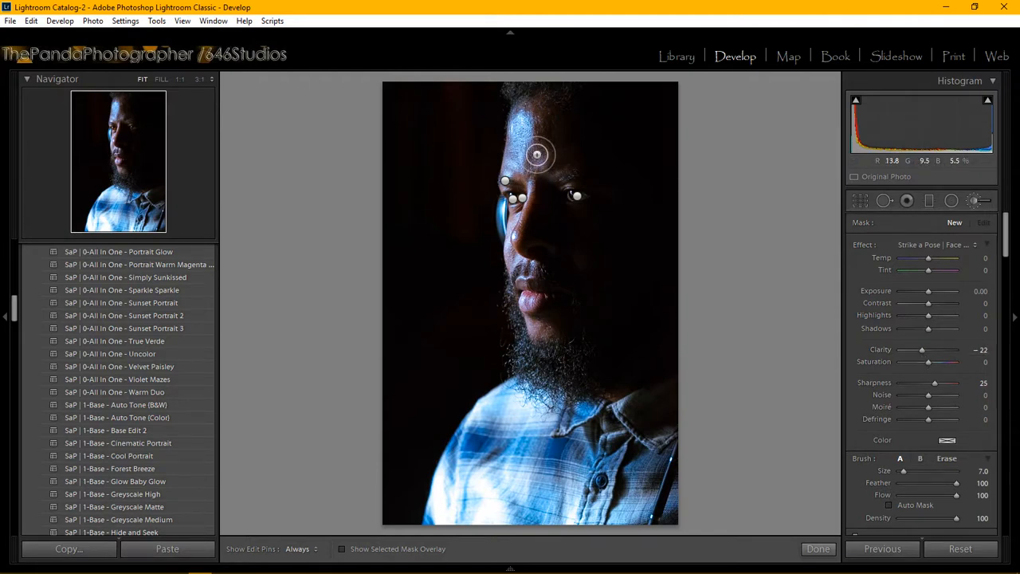
Step: Shrink the brush to Size 5.0 and paint the skin softening over the forehead
scroll(538, 150, "down", 2)
key("h")
key("h")
left_click(559, 130)
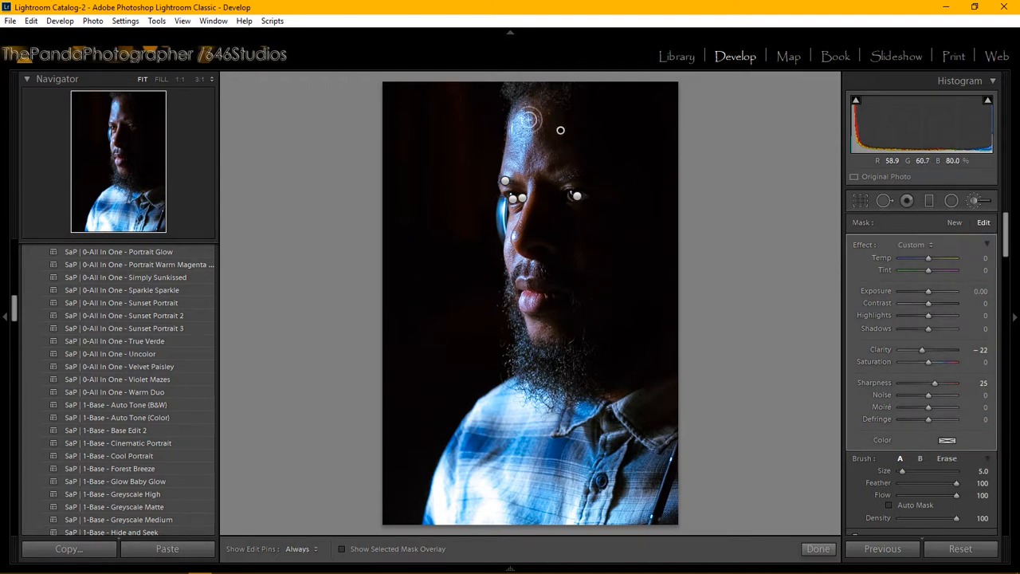
key("h")
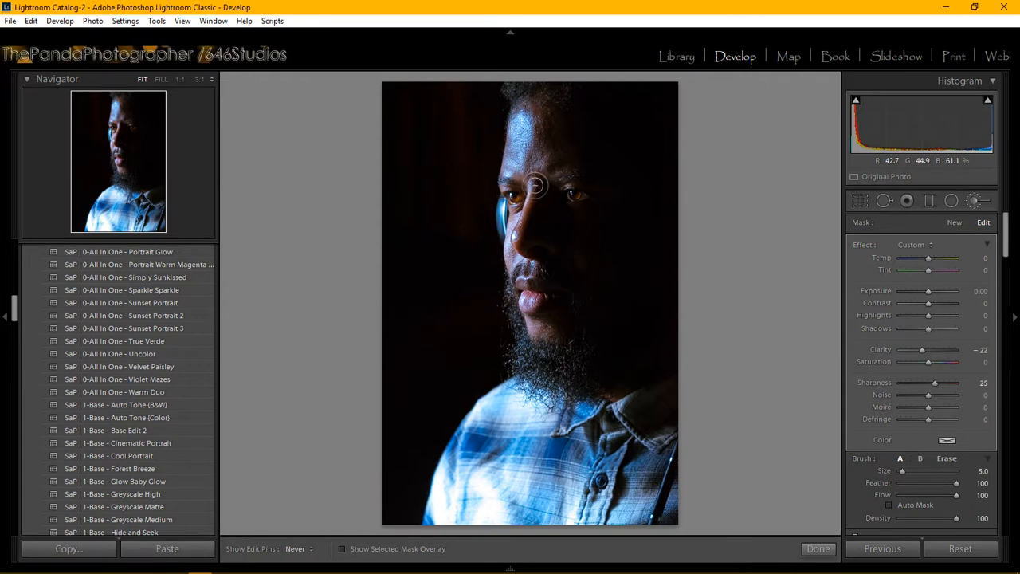
key("h")
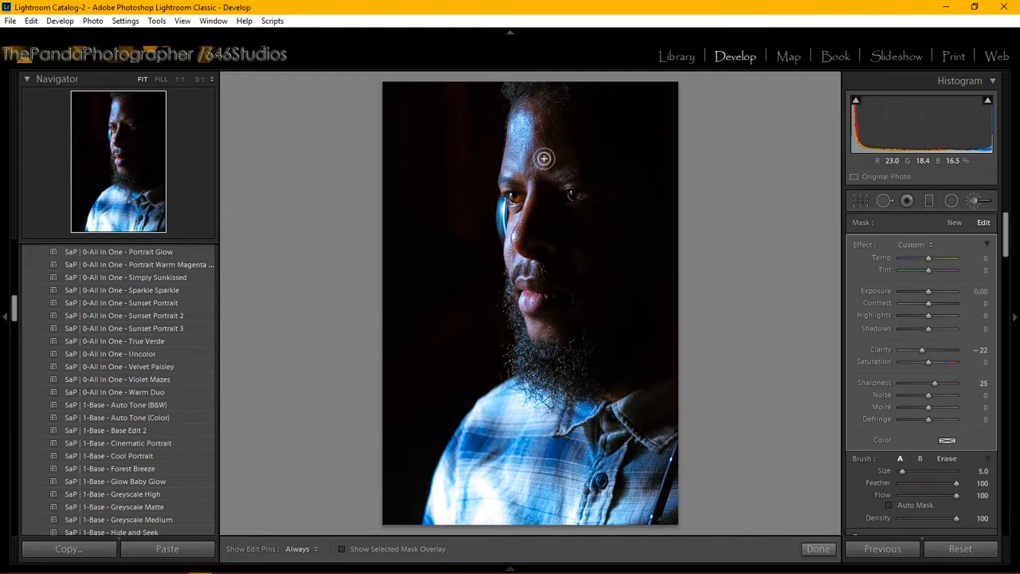
scroll(543, 158, "down", 3)
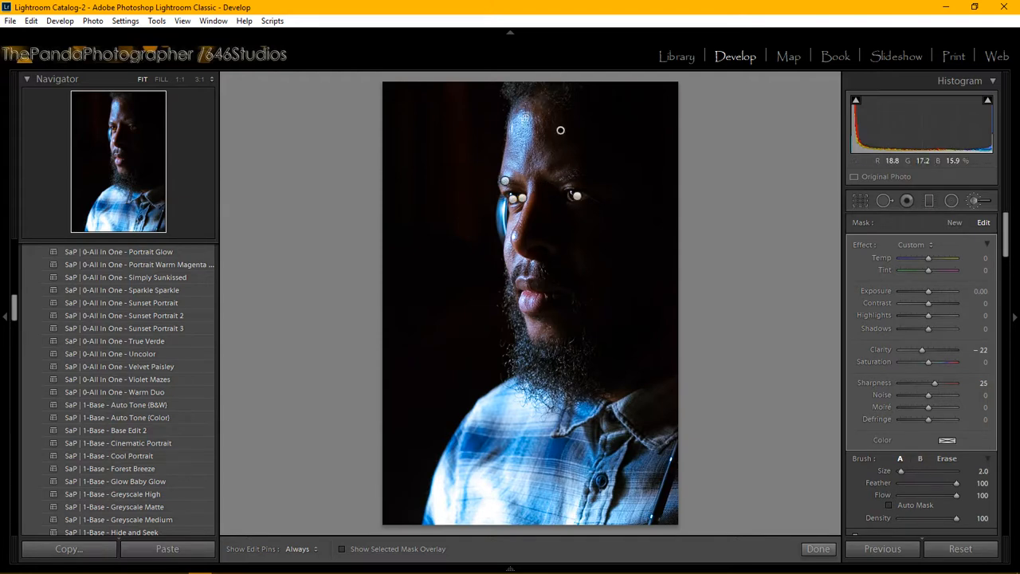
Step: Extend the SoftenSkin strokes across the cheek and face down to the chin below the lips
key("h")
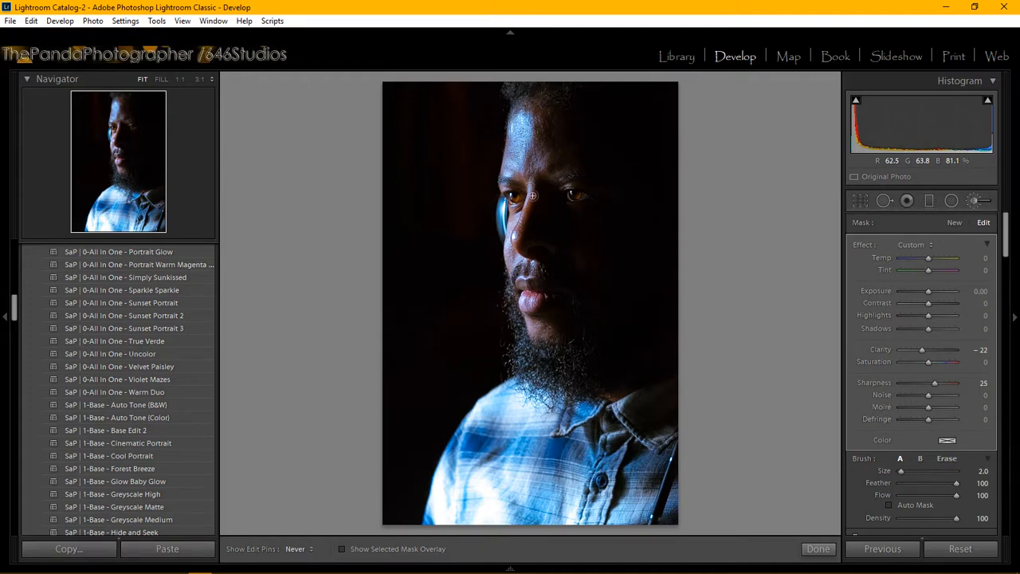
key("h")
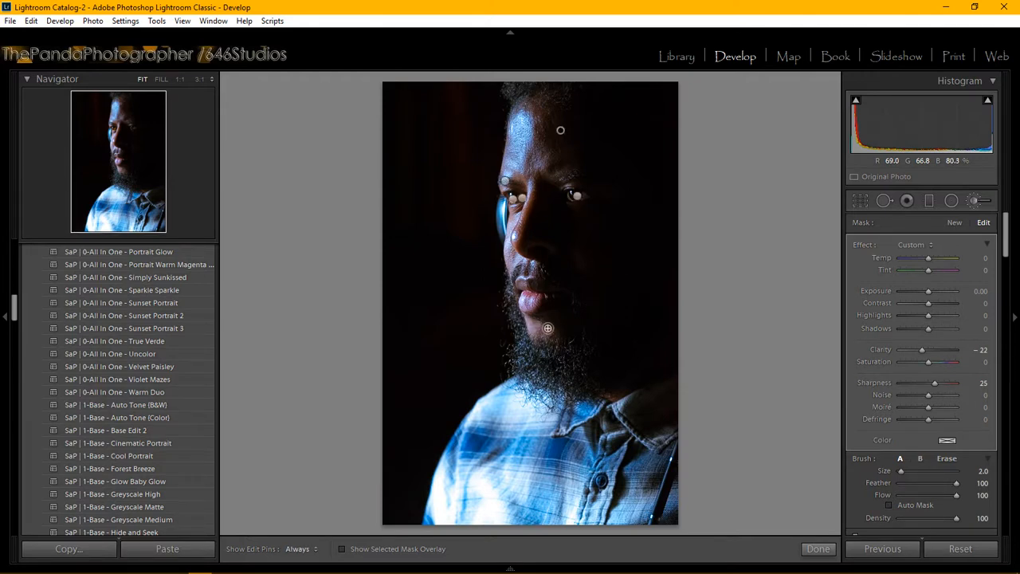
key("h")
key("h")
key("h")
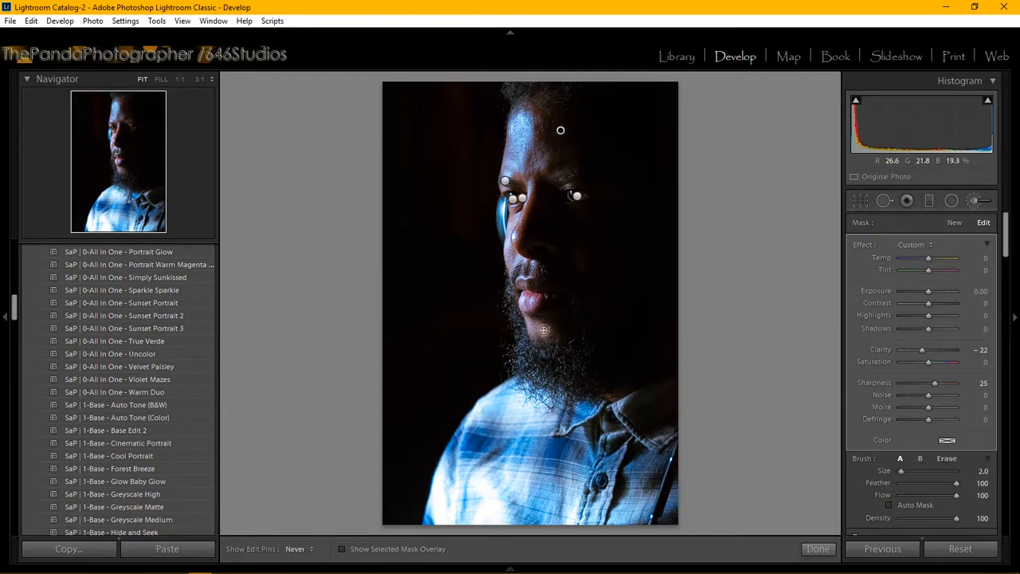
key("h")
key("h")
key("h")
key("h")
key("h")
key("h")
key("h")
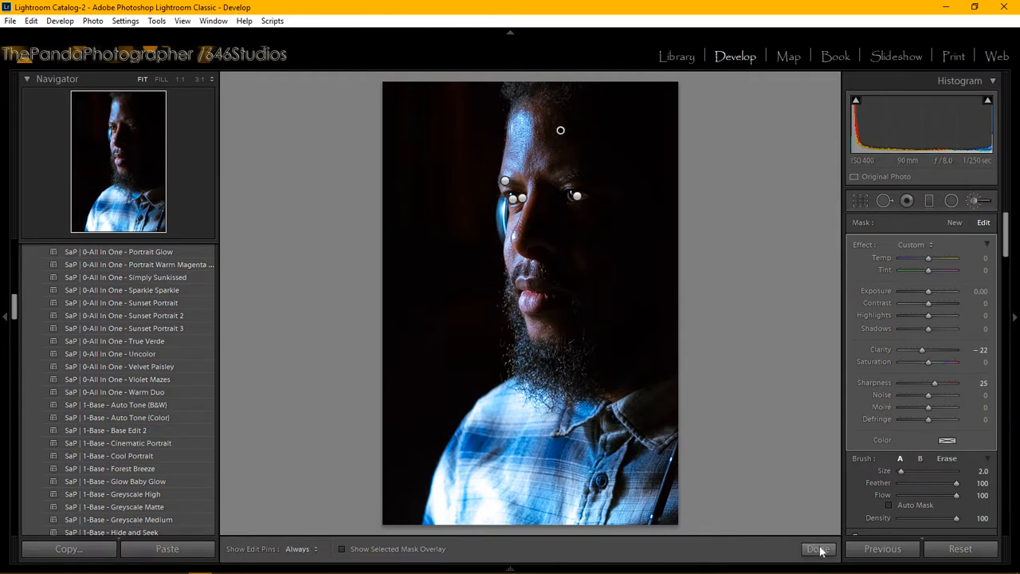
key("h")
Step: Switch the Camera Calibration profile from Adobe Standard to Camera Standard
scroll(154, 388, "down", 5)
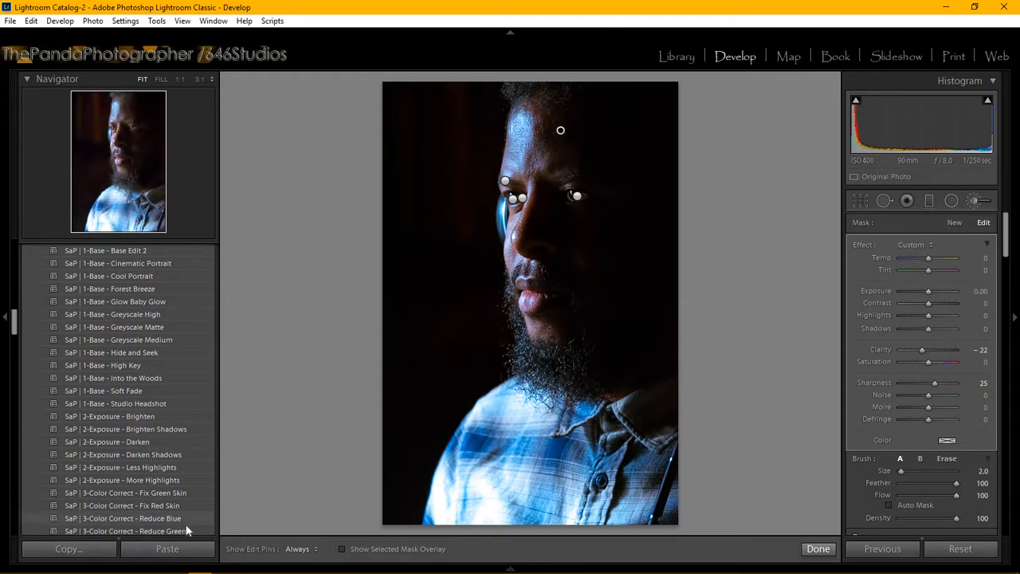
scroll(178, 476, "down", 5)
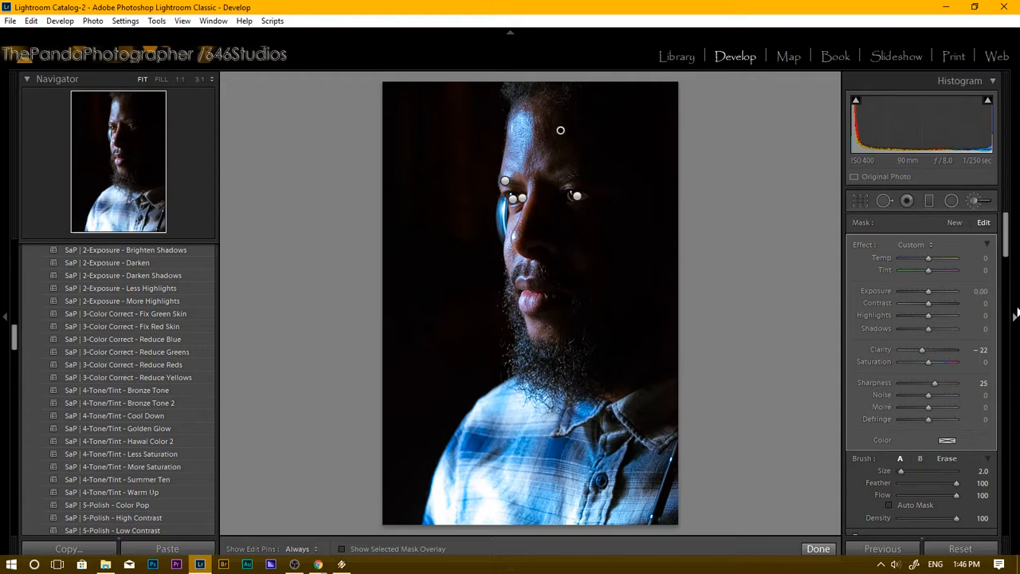
scroll(976, 433, "down", 15)
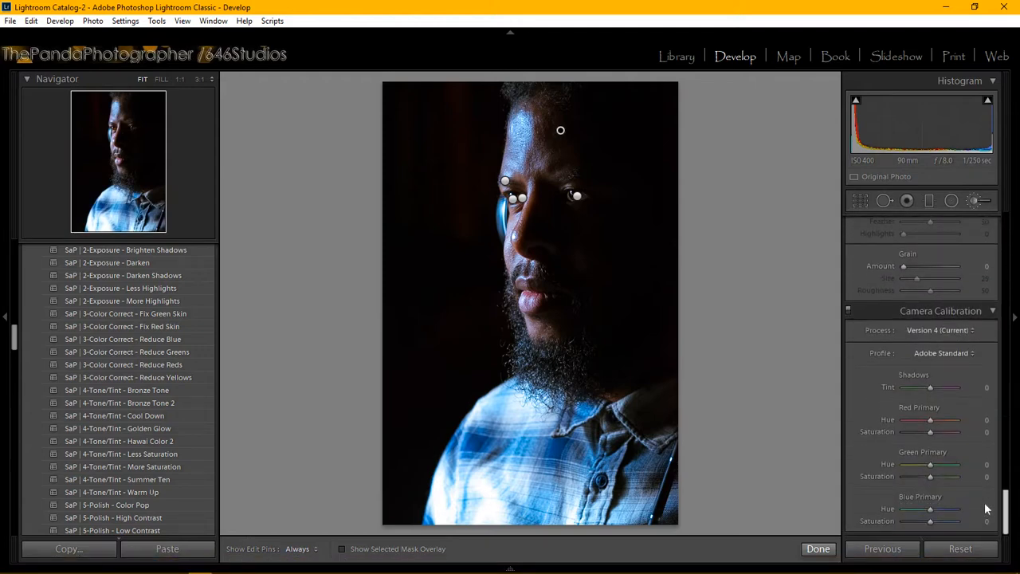
left_click(973, 355)
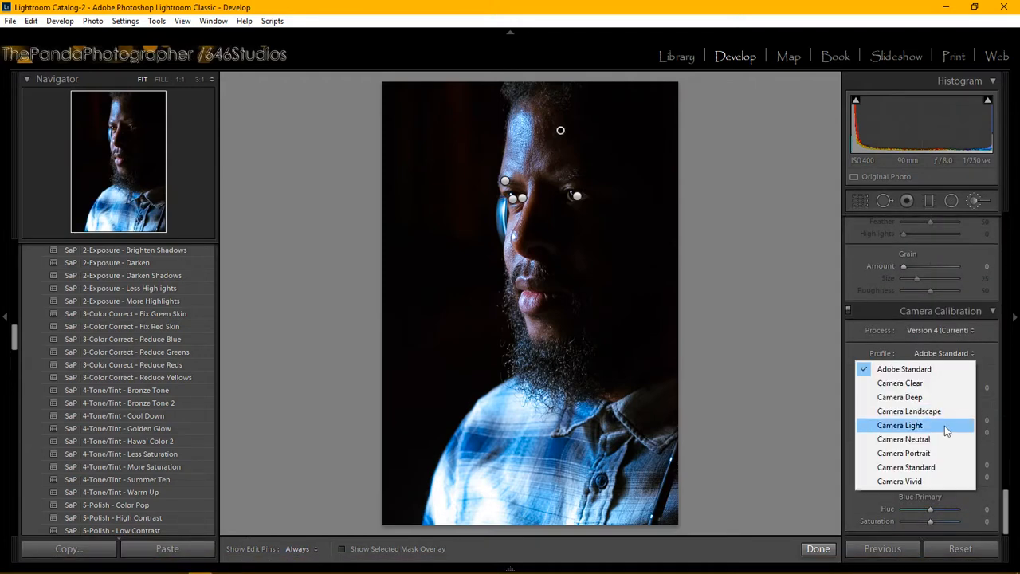
left_click(938, 469)
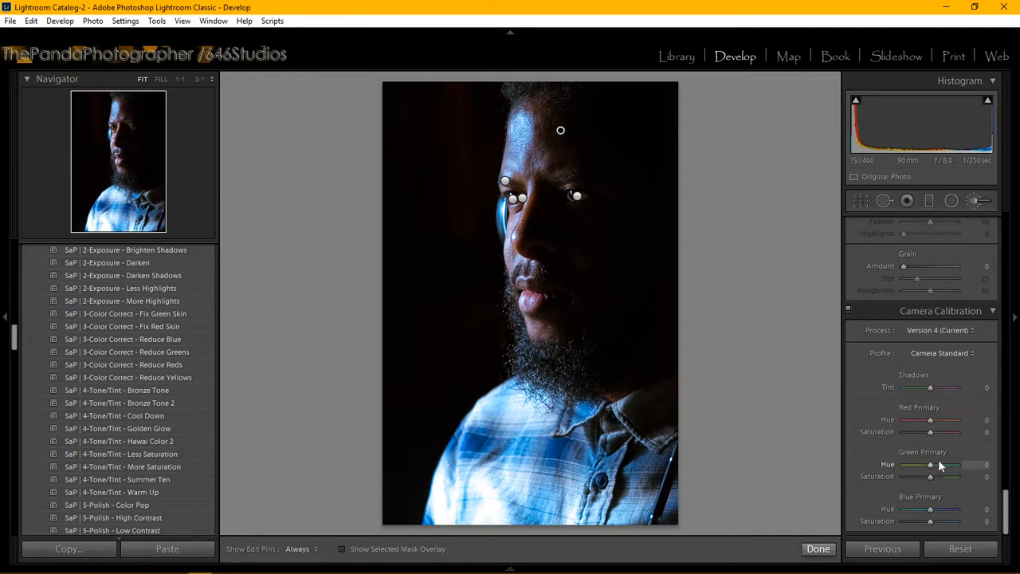
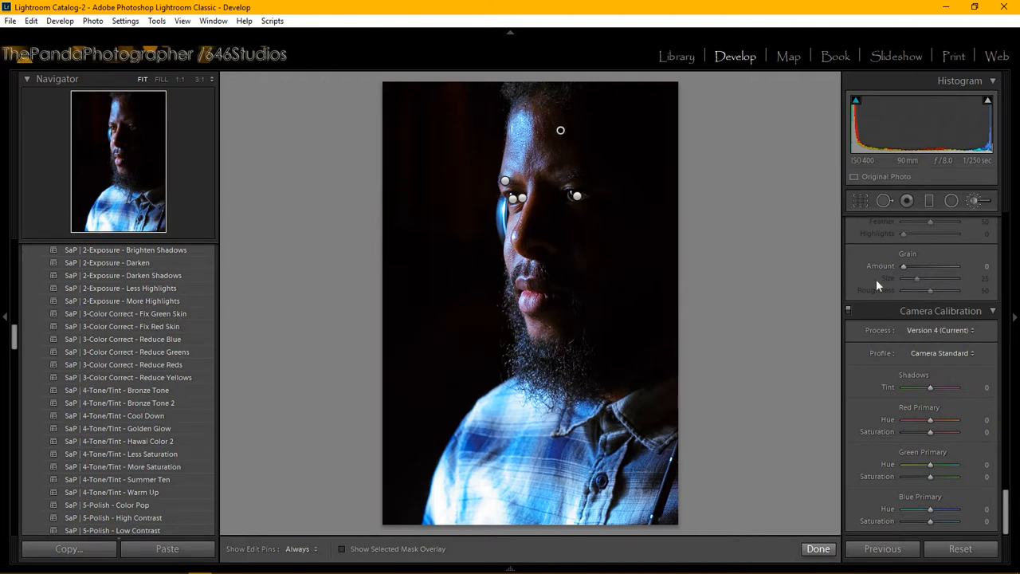
Step: Close the current brush edit and reopen the Adjustment Brush for a fresh mask
left_click(815, 550)
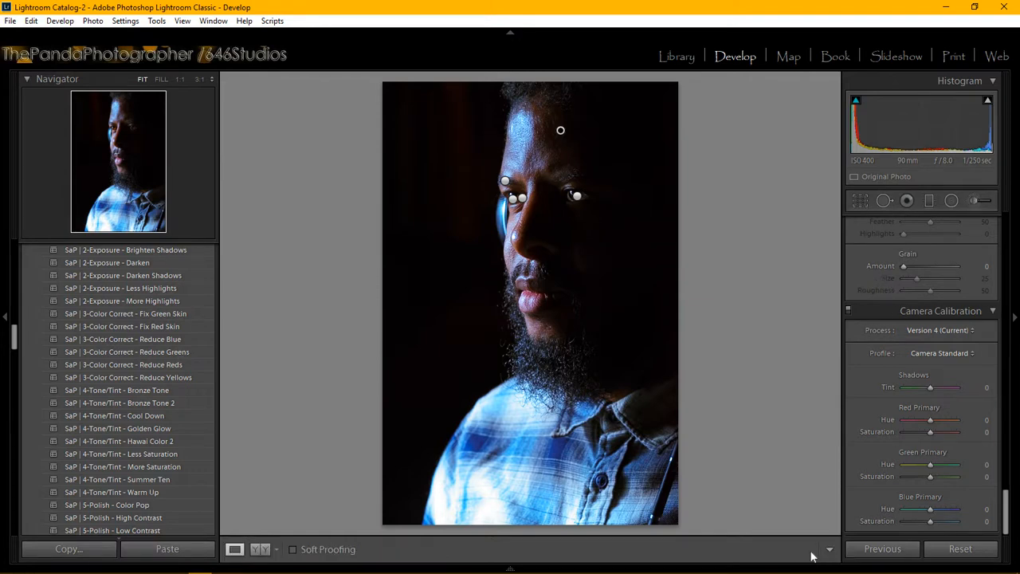
left_click(979, 198)
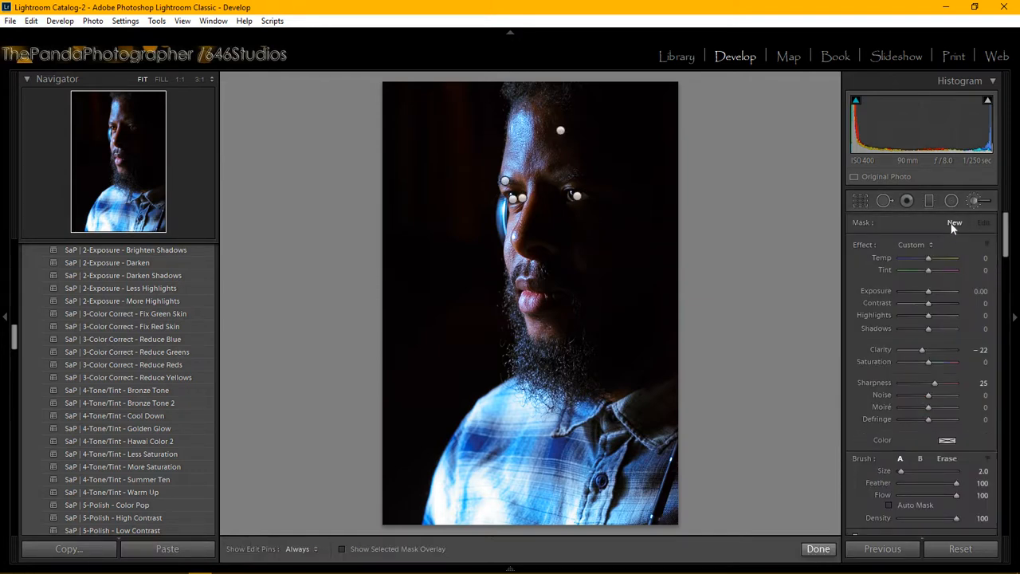
Step: Apply the Strike a Pose | Face - SharpenFace effect to the shirt pin with brush Size 11
left_click(925, 244)
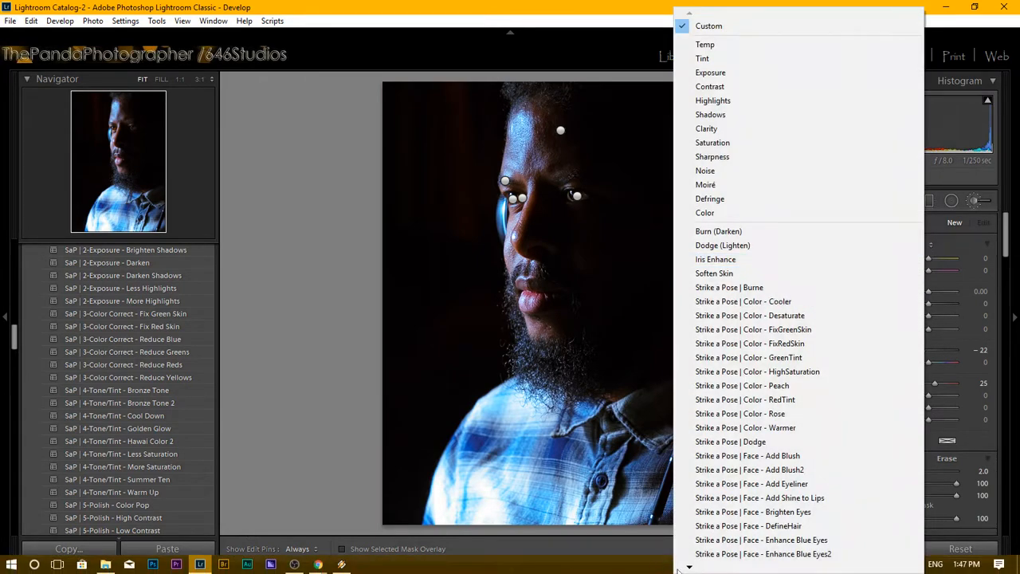
mouse_move(689, 568)
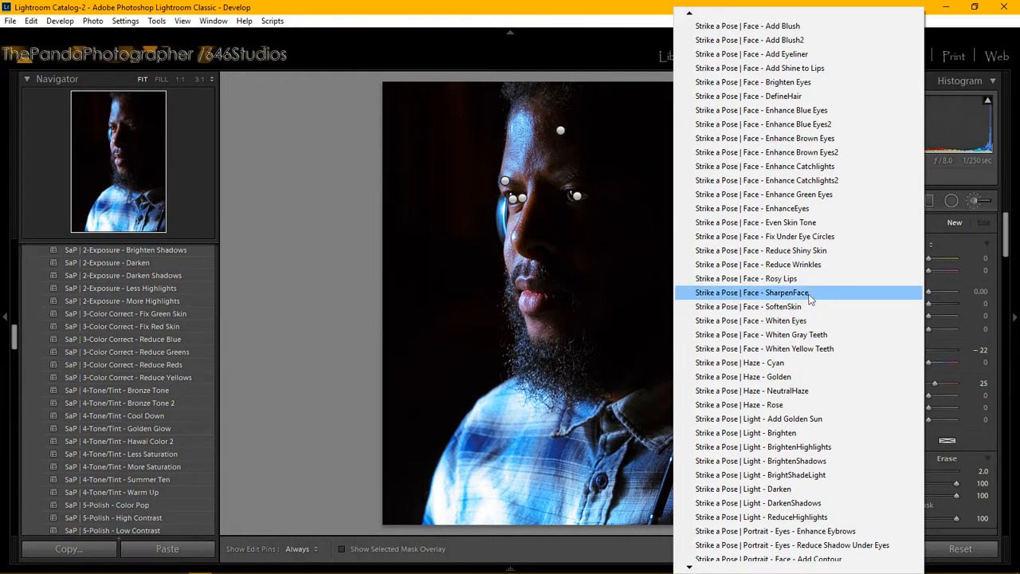
left_click(809, 293)
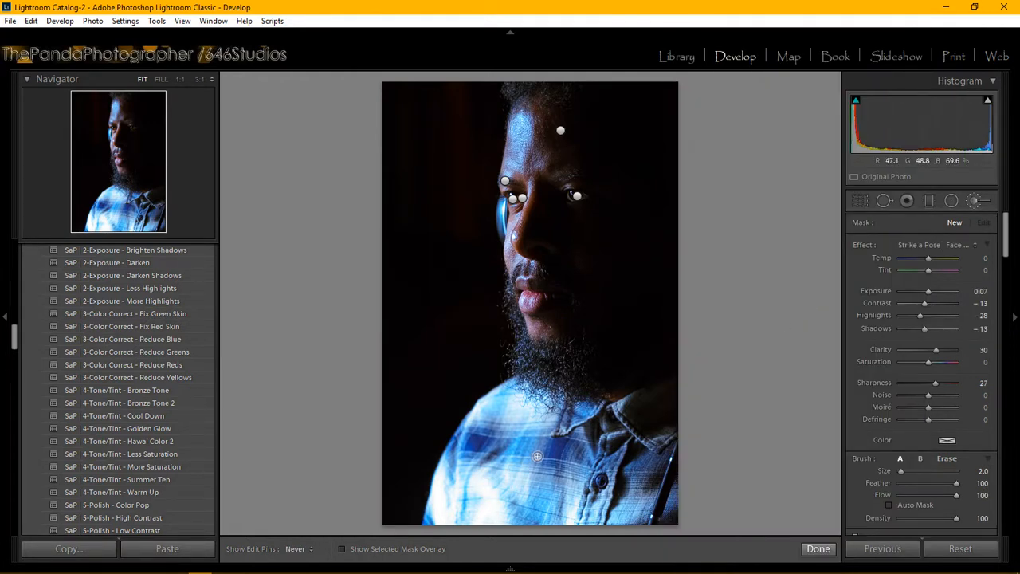
left_click(537, 456)
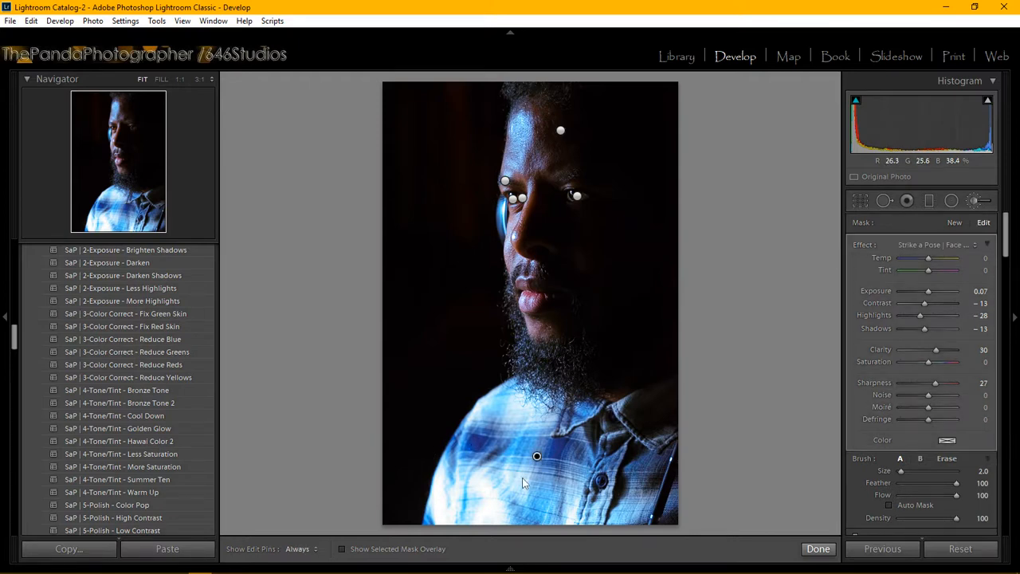
scroll(518, 483, "up", 3)
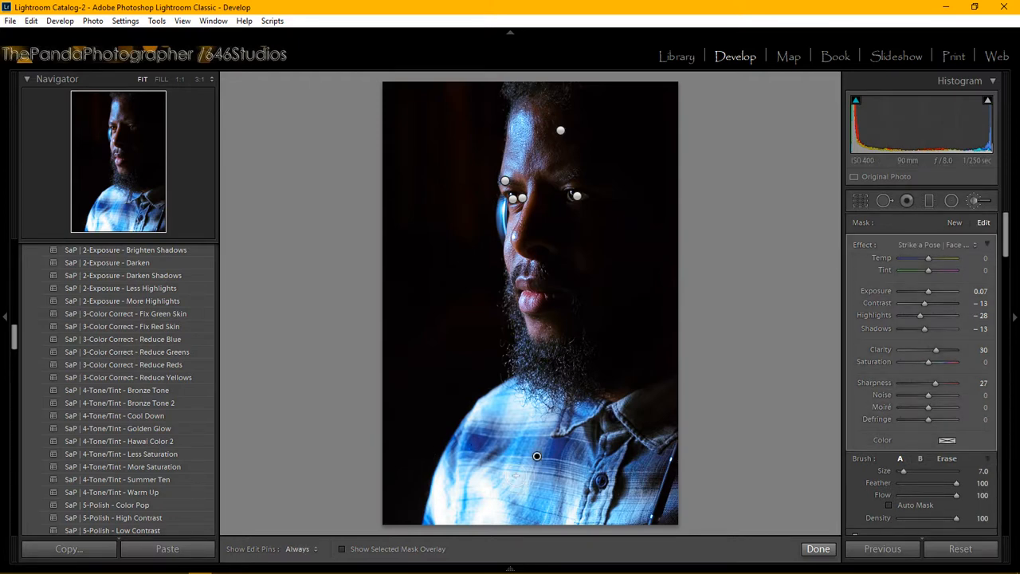
scroll(600, 456, "up", 4)
scroll(599, 456, "up", 2)
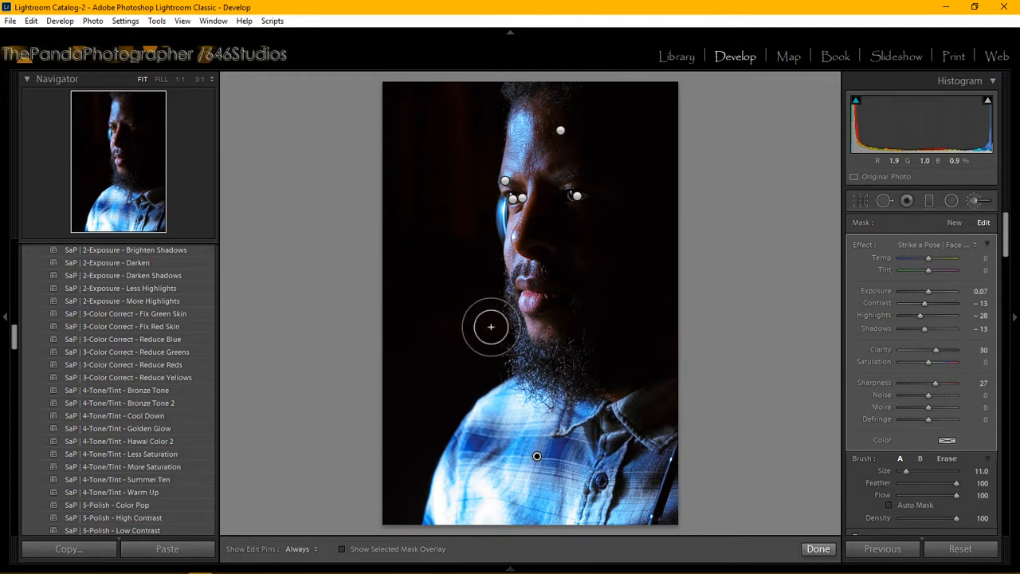
Step: Hide the pins and paint the sharpening adjustment across the bright plaid shirt
key("h")
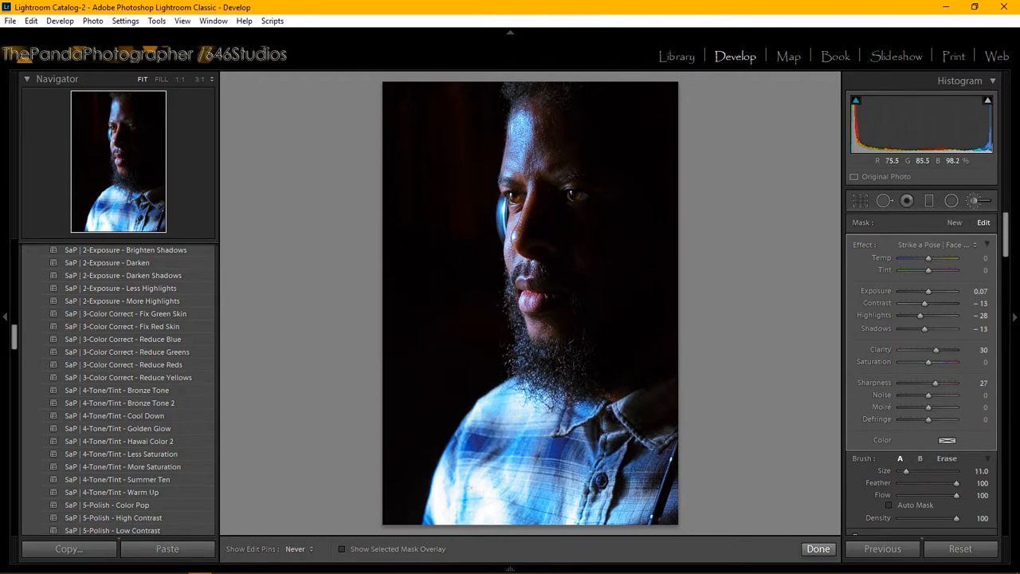
mouse_move(511, 468)
left_mouse_down()
mouse_move(586, 447)
mouse_move(600, 469)
mouse_move(634, 434)
mouse_move(634, 490)
mouse_move(649, 461)
mouse_move(647, 492)
left_mouse_up()
mouse_move(456, 518)
left_mouse_down()
mouse_move(518, 494)
mouse_move(616, 491)
mouse_move(648, 501)
mouse_move(623, 514)
mouse_move(555, 519)
mouse_move(645, 508)
mouse_move(663, 472)
mouse_move(661, 424)
mouse_move(579, 430)
mouse_move(527, 415)
mouse_move(503, 426)
mouse_move(456, 524)
mouse_move(512, 479)
mouse_move(530, 439)
mouse_move(551, 439)
mouse_move(588, 458)
mouse_move(600, 498)
mouse_move(646, 517)
mouse_move(491, 522)
mouse_move(456, 506)
mouse_move(459, 473)
mouse_move(447, 493)
mouse_move(490, 417)
mouse_move(457, 514)
mouse_move(689, 498)
mouse_move(622, 519)
mouse_move(665, 498)
mouse_move(443, 523)
mouse_move(508, 396)
mouse_move(568, 416)
mouse_move(654, 414)
mouse_move(644, 467)
mouse_move(514, 512)
left_mouse_up()
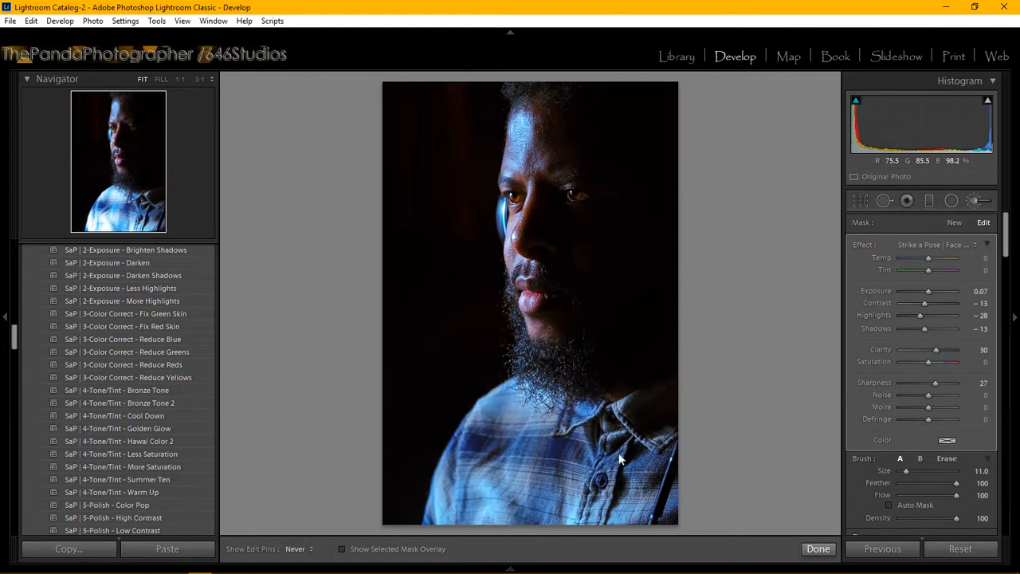
Step: Show the pins, set the shirt brush Exposure to 0.35, and finish brush editing
key("h")
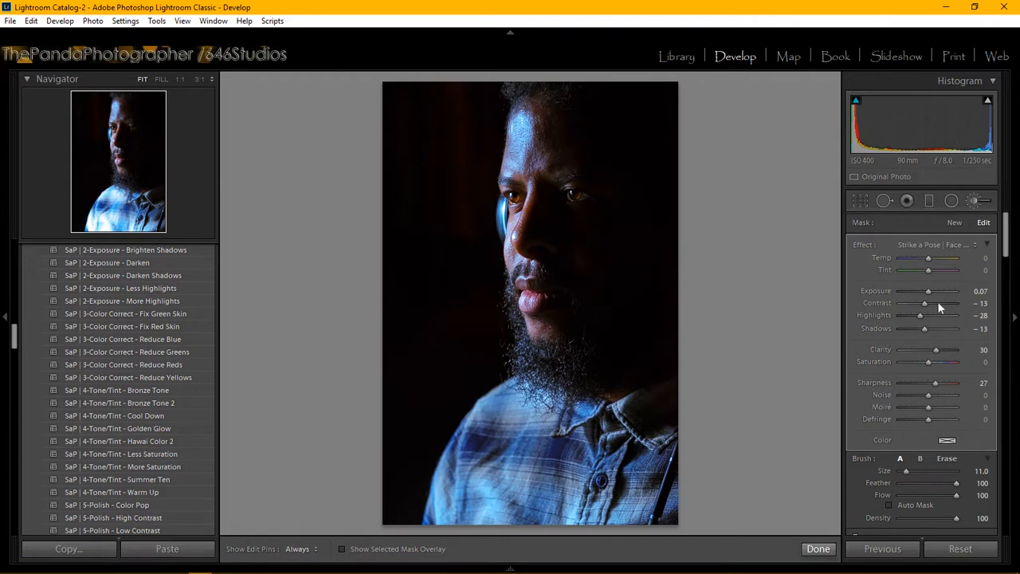
left_click_drag(930, 291, 934, 293)
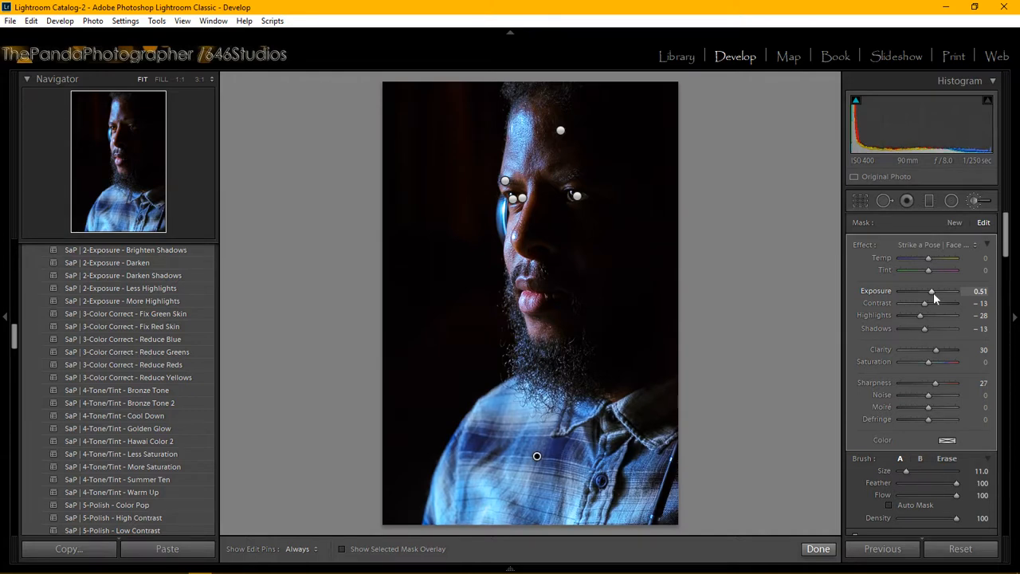
left_click(980, 292)
type("0.35")
key("Return")
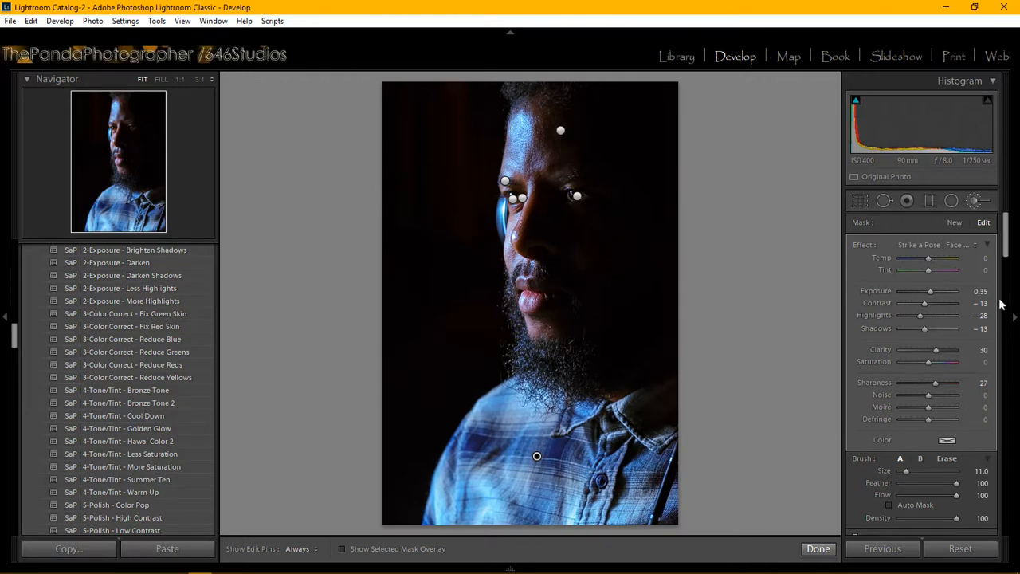
left_click(820, 549)
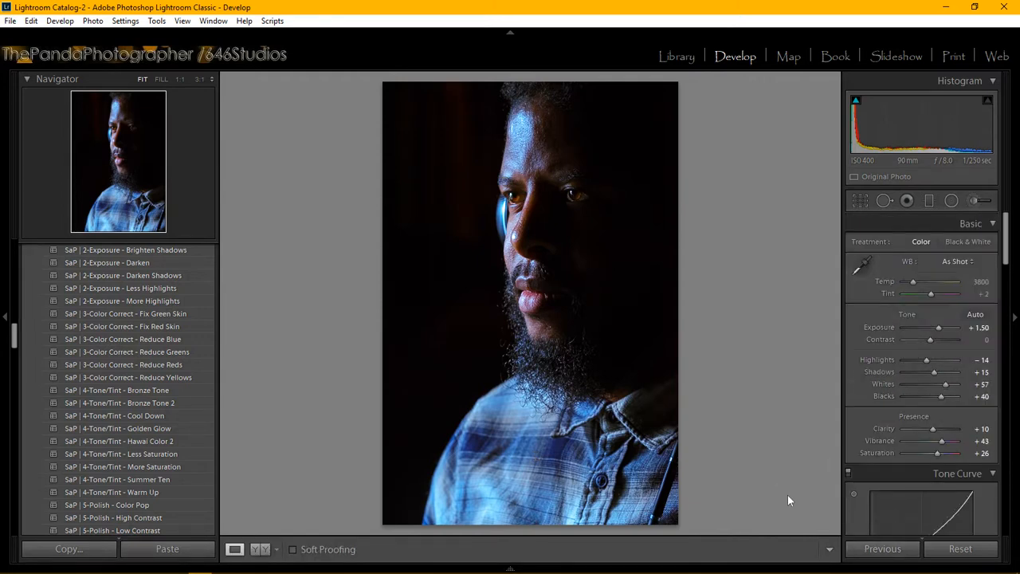
Step: Open the Export dialog for the retouched portrait from the File menu
left_click(10, 21)
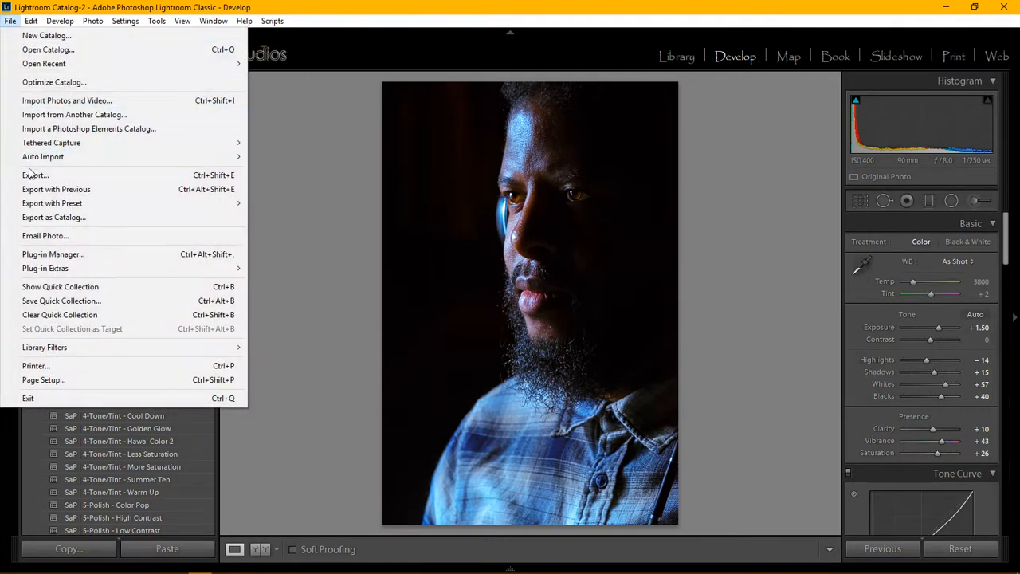
mouse_move(6, 149)
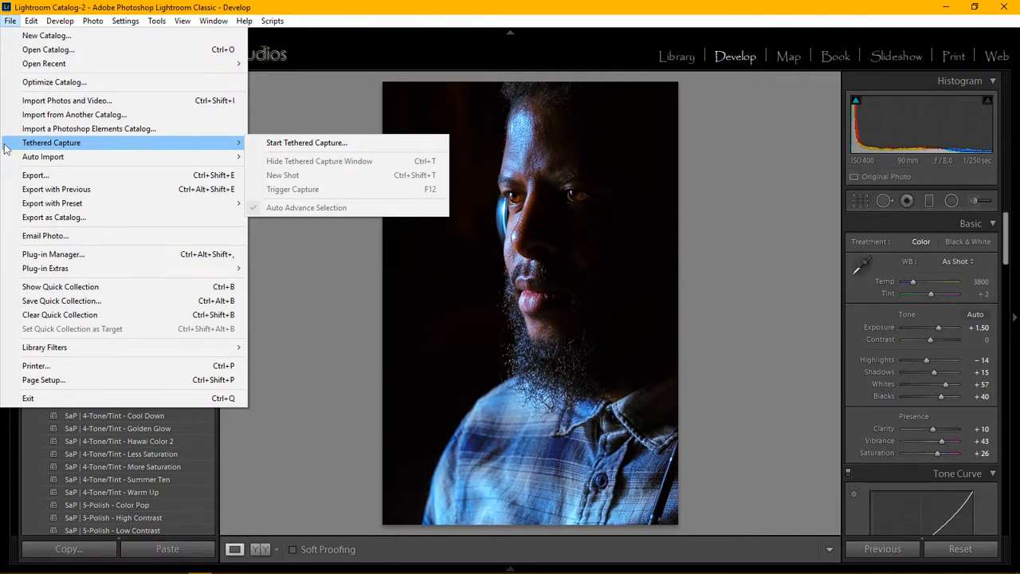
left_click(41, 176)
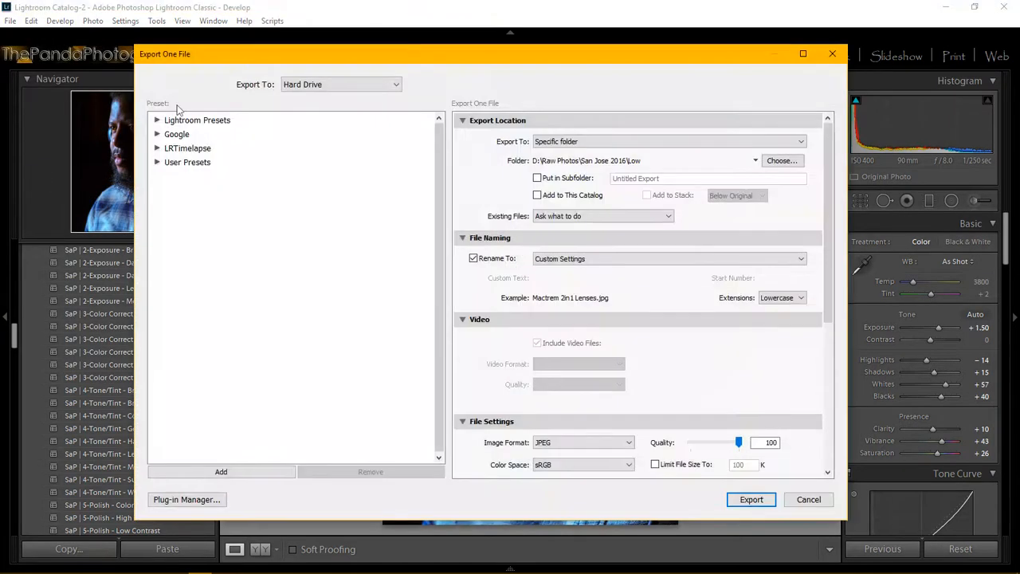
Step: Set the export folder to D:\Raw Photos\Portland\Sony A7R with FE 90 Low
left_click(780, 161)
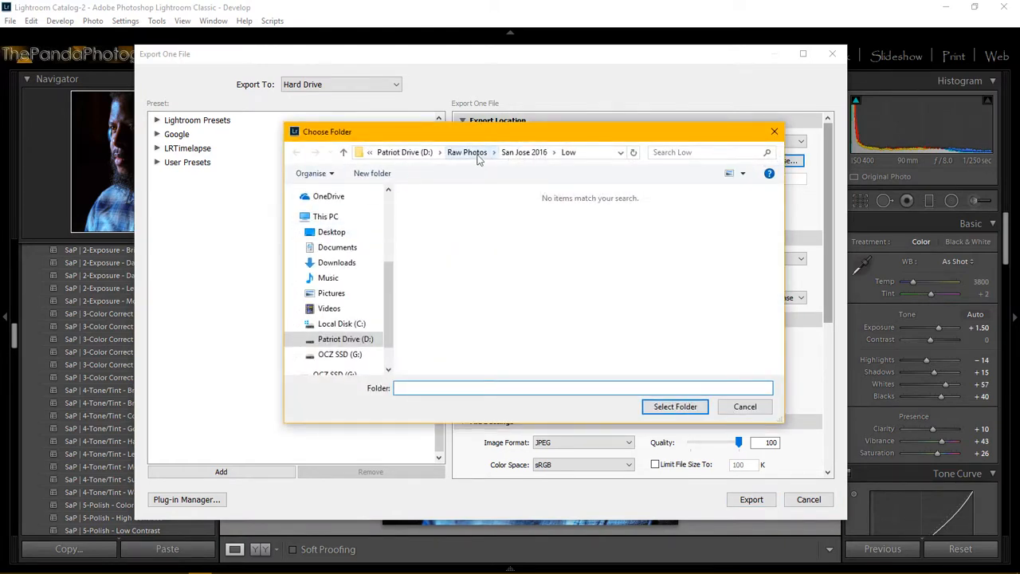
left_click(478, 157)
scroll(452, 242, "down", 5)
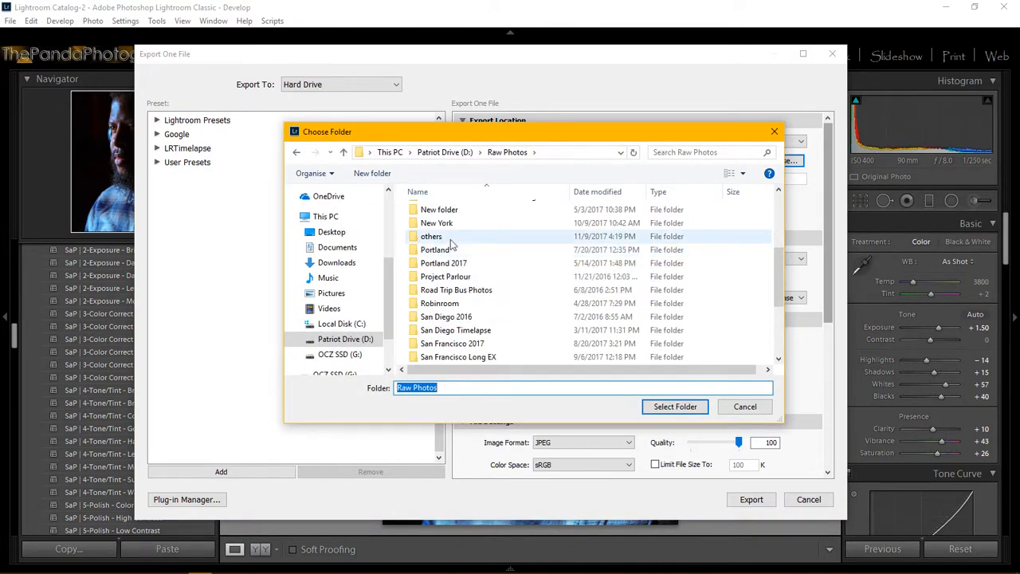
double_click(448, 250)
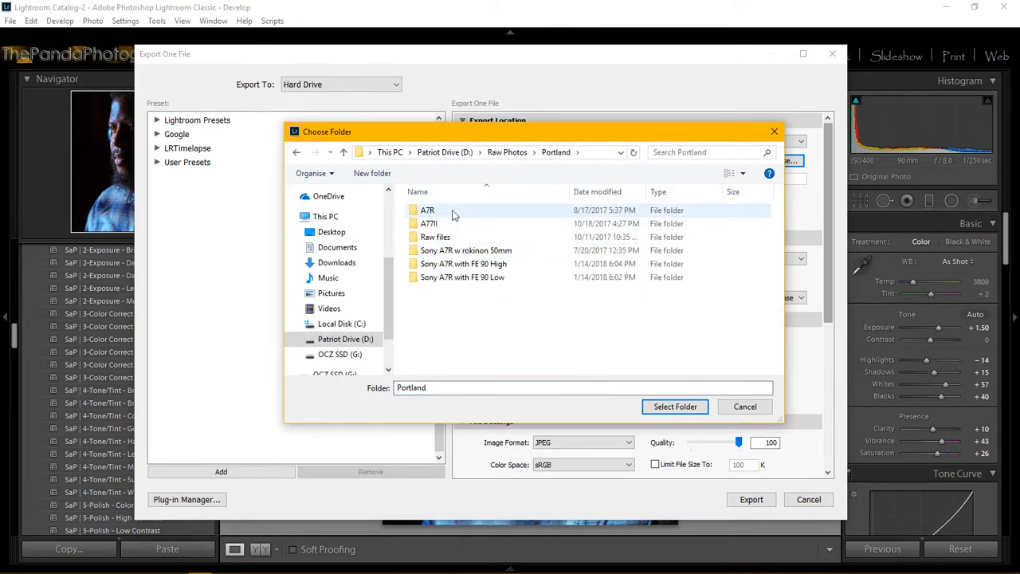
left_click(493, 278)
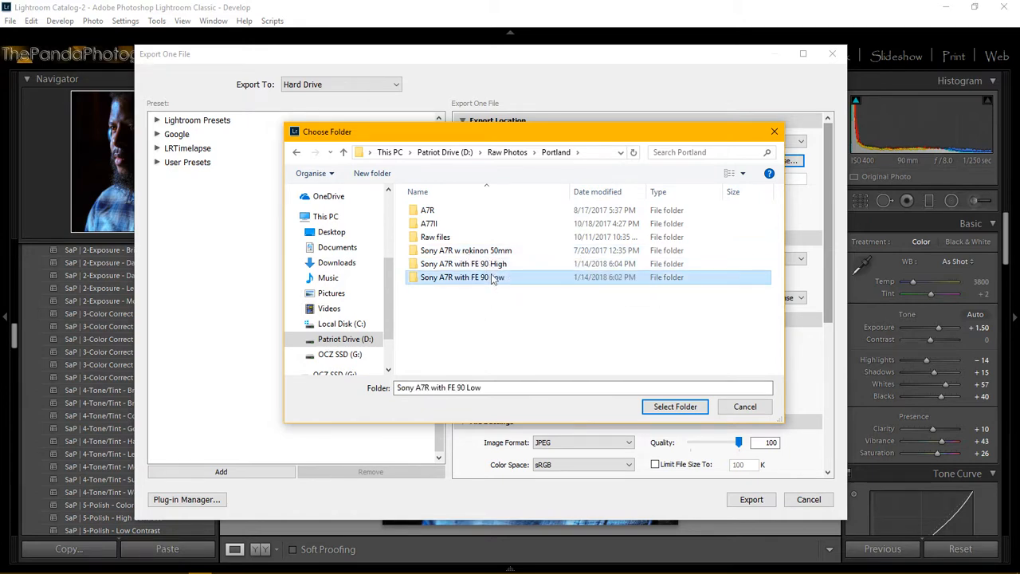
double_click(493, 278)
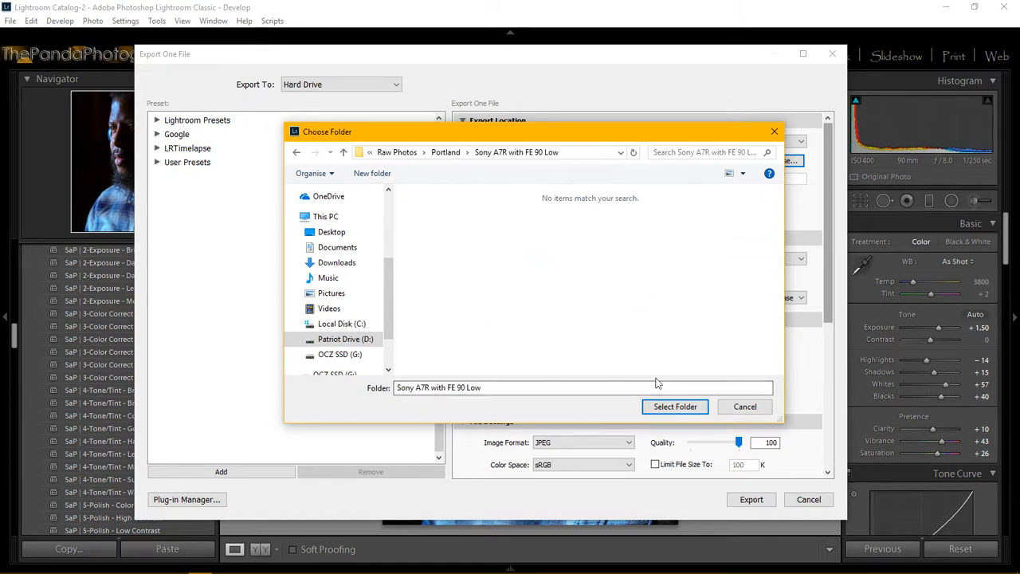
left_click(662, 407)
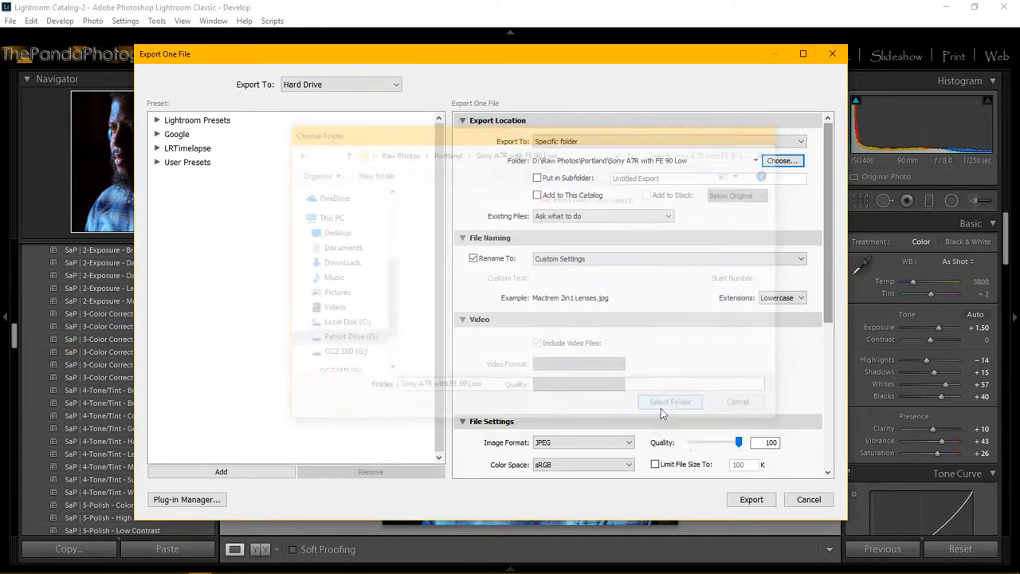
Step: Rename the export to the subject's name plus 'Low key lighting Portrait' and start exporting
left_click_drag(825, 232, 809, 395)
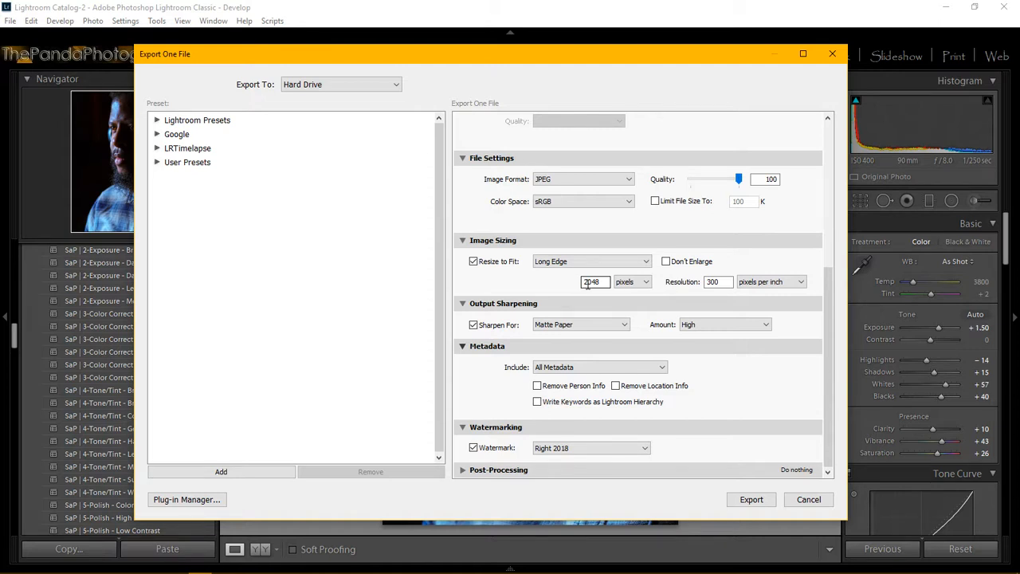
left_click_drag(825, 331, 838, 157)
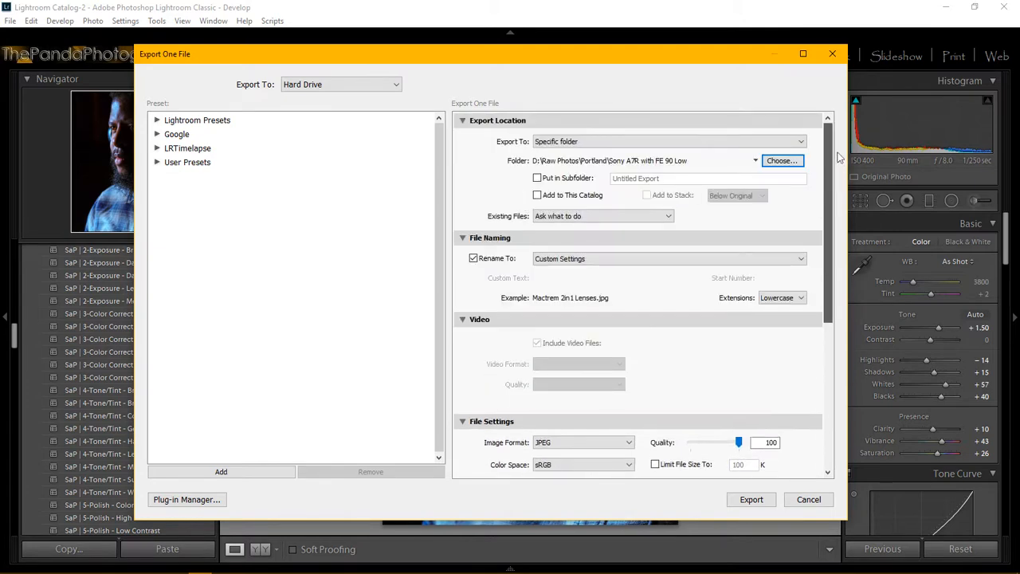
left_click(640, 254)
left_click(599, 411)
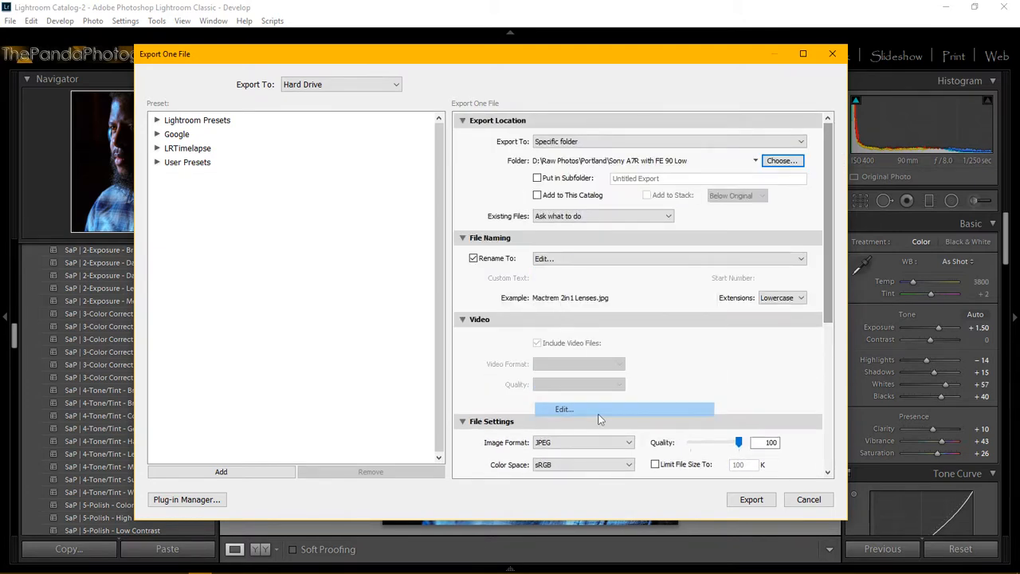
left_click_drag(683, 298, 555, 277)
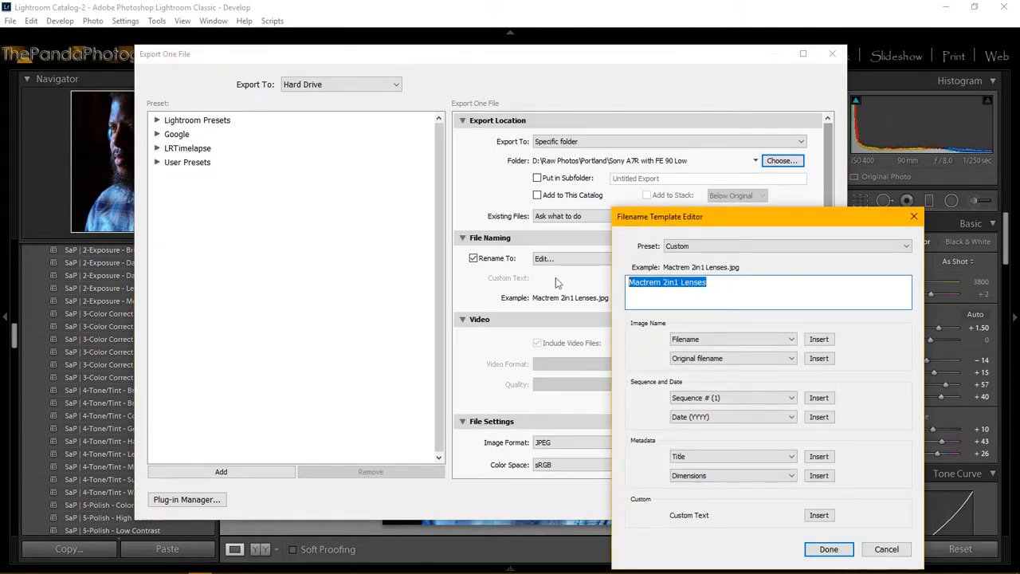
key("BackSpace")
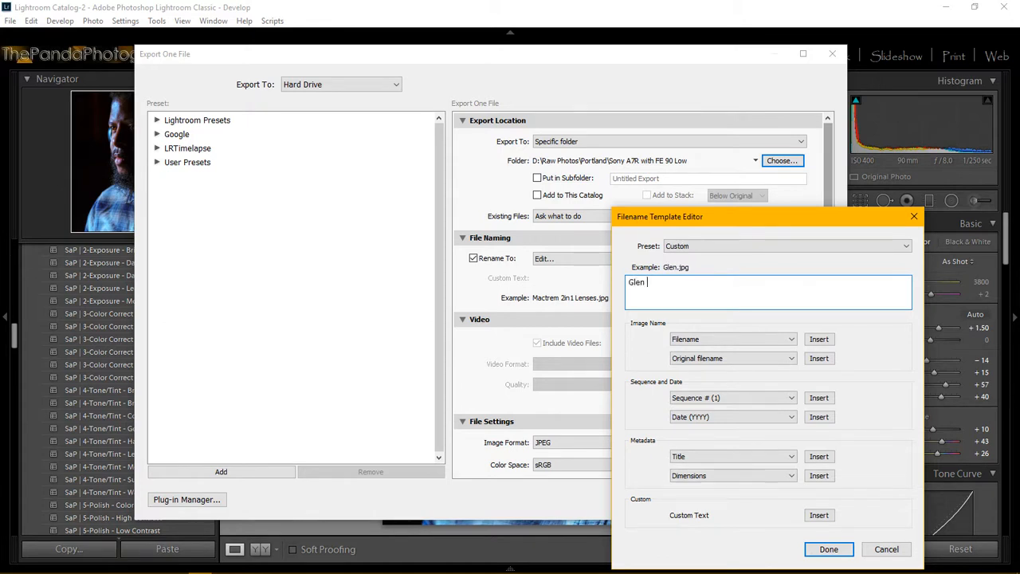
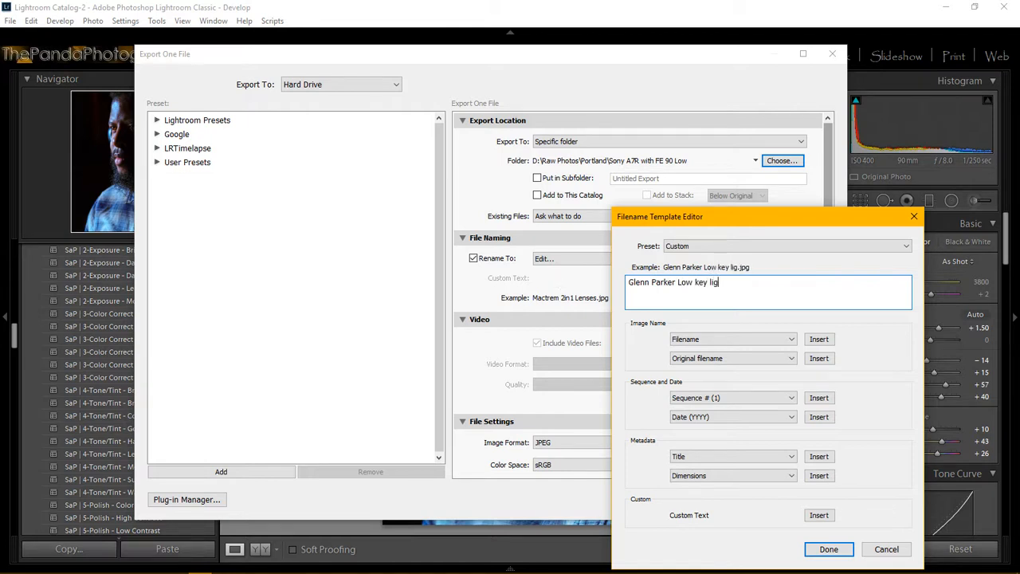
type("hting Portrait")
left_click(827, 550)
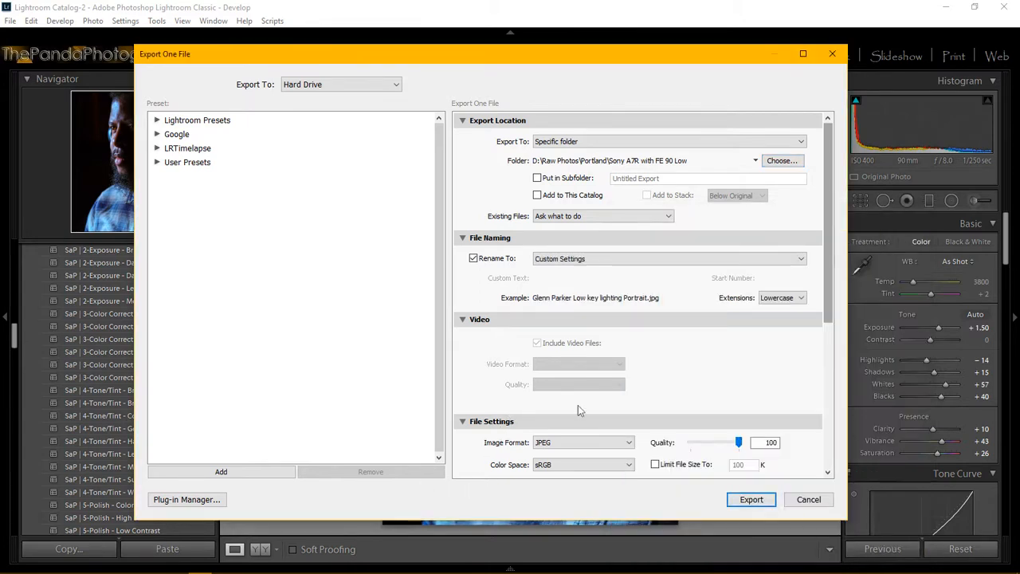
left_click(750, 500)
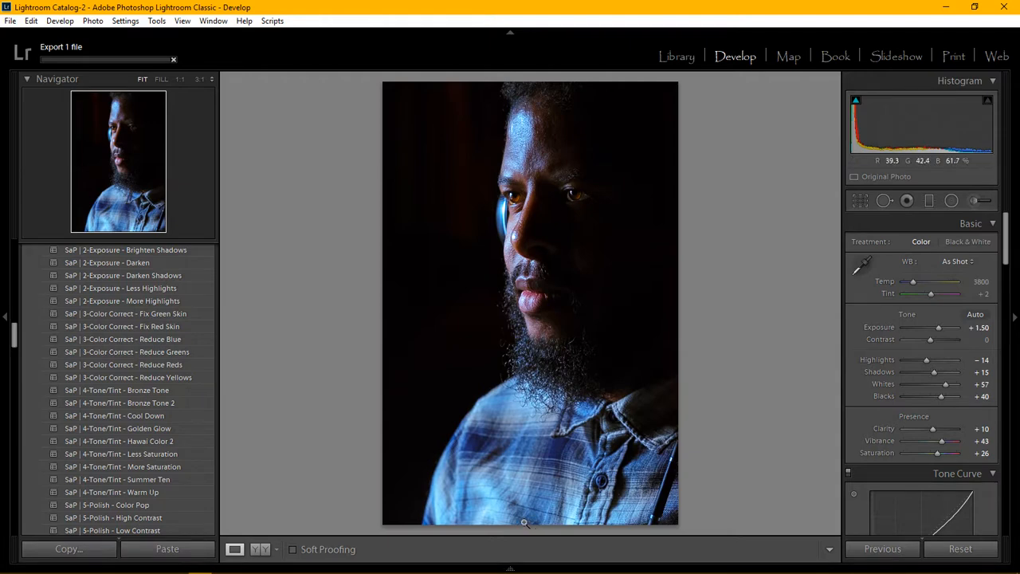
Step: Let the single low-key portrait file finish exporting in the background
mouse_move(488, 572)
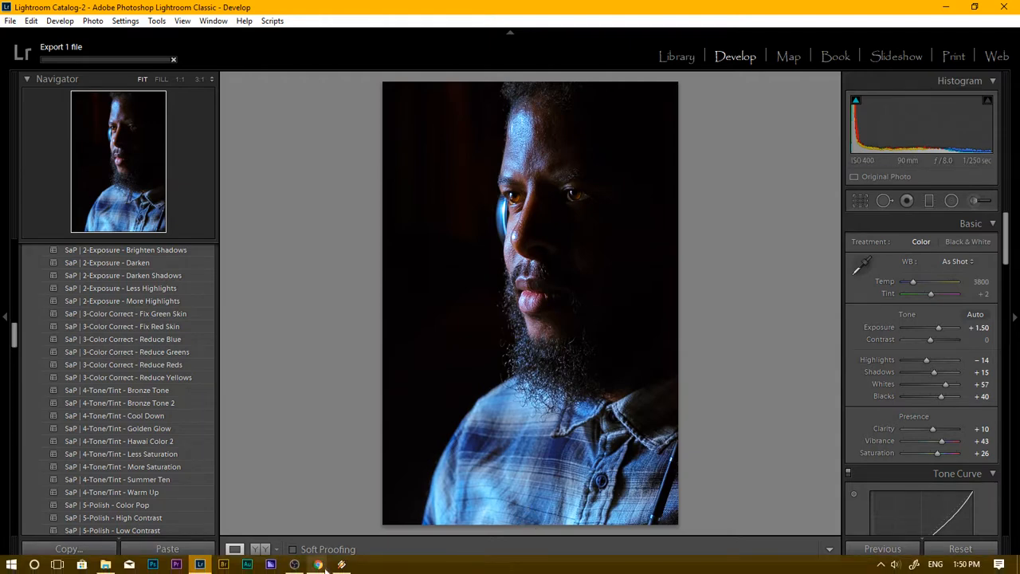
mouse_move(318, 565)
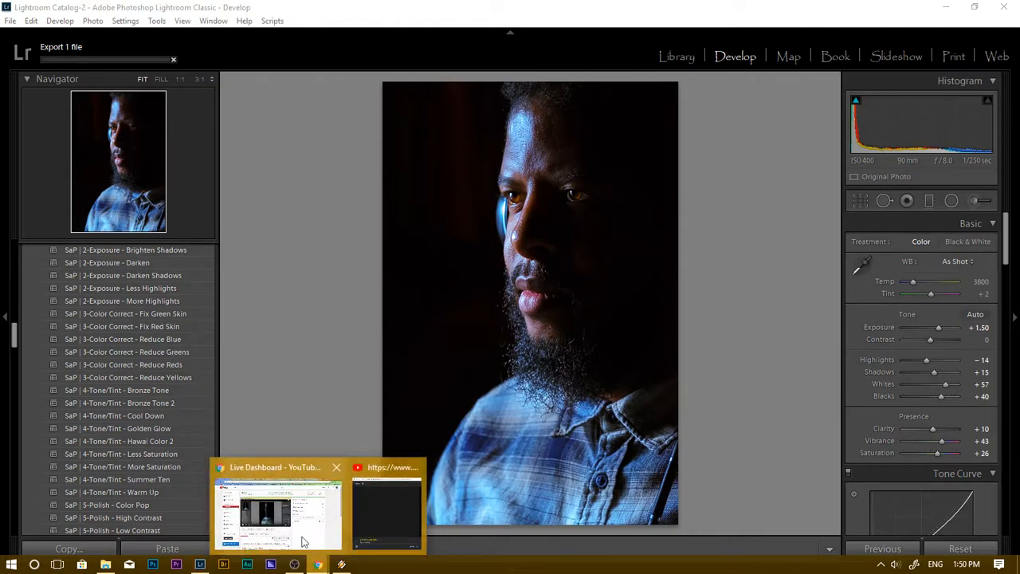
left_click(303, 542)
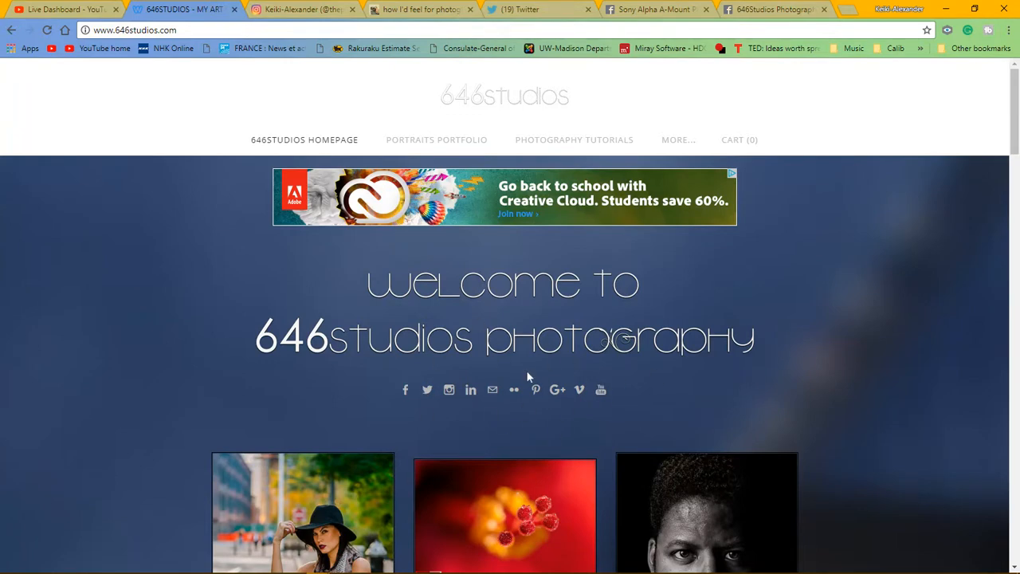
left_click(282, 13)
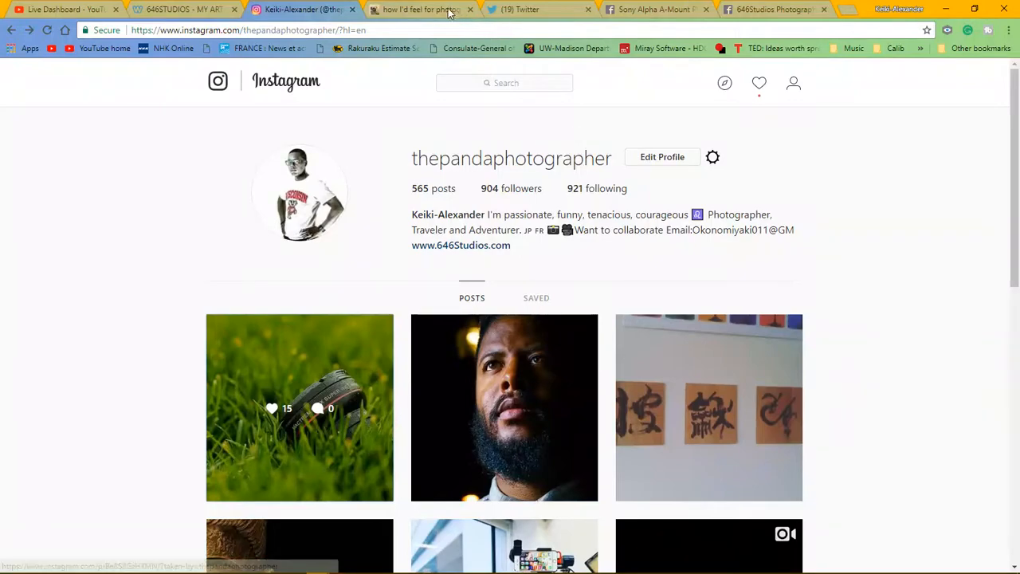
left_click(441, 10)
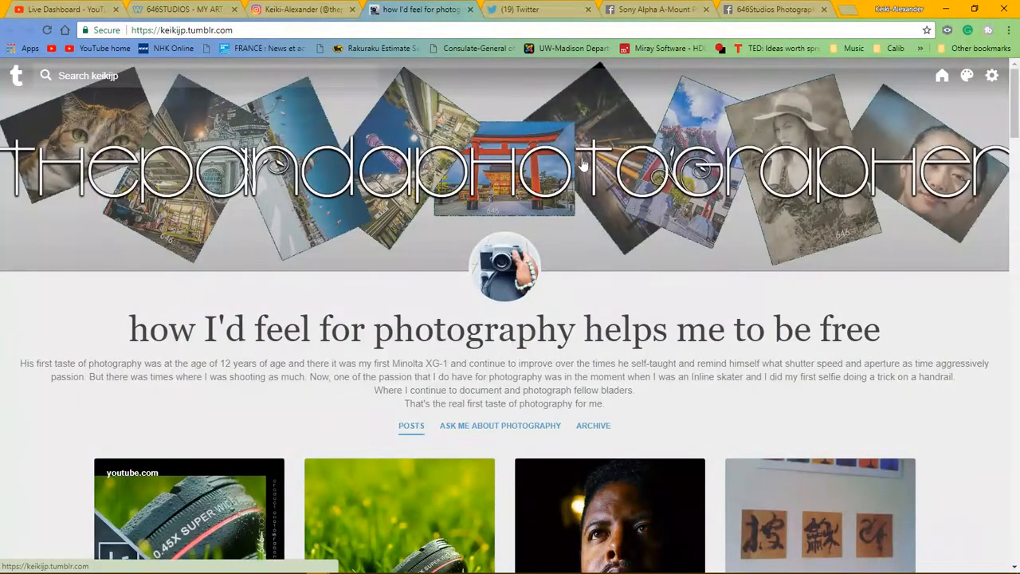
left_click(530, 9)
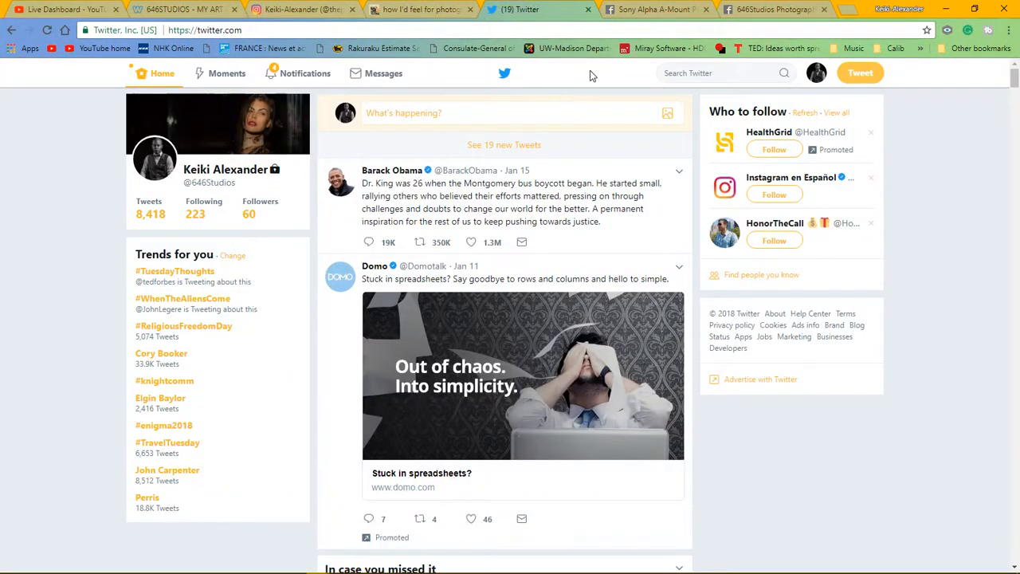
left_click(646, 12)
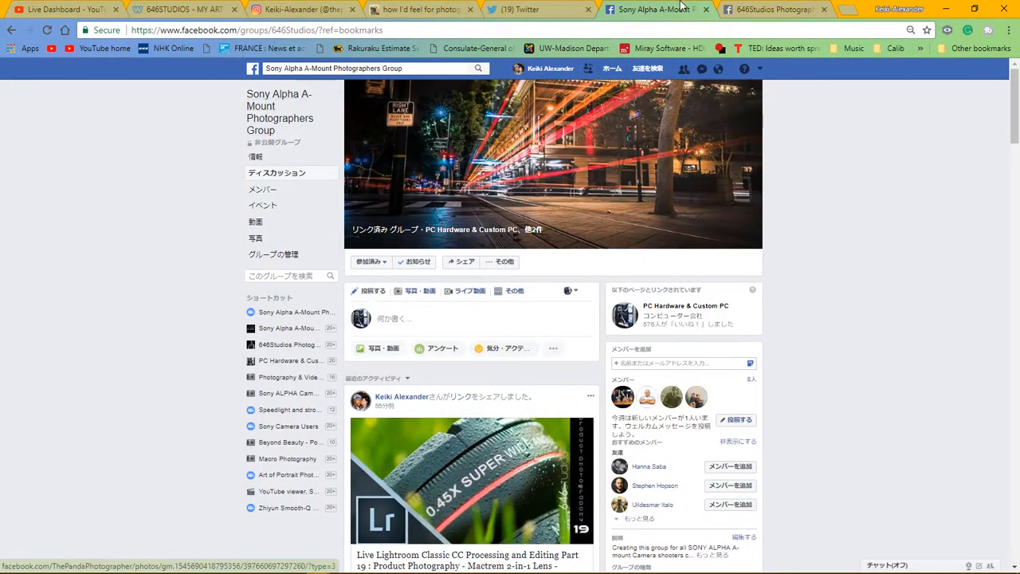
left_click(747, 11)
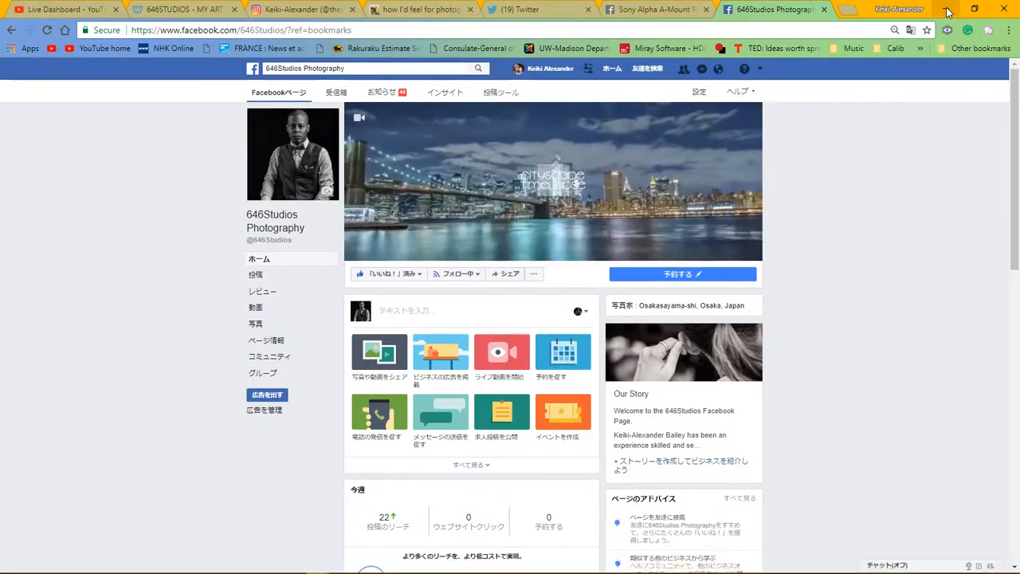
left_click(1003, 8)
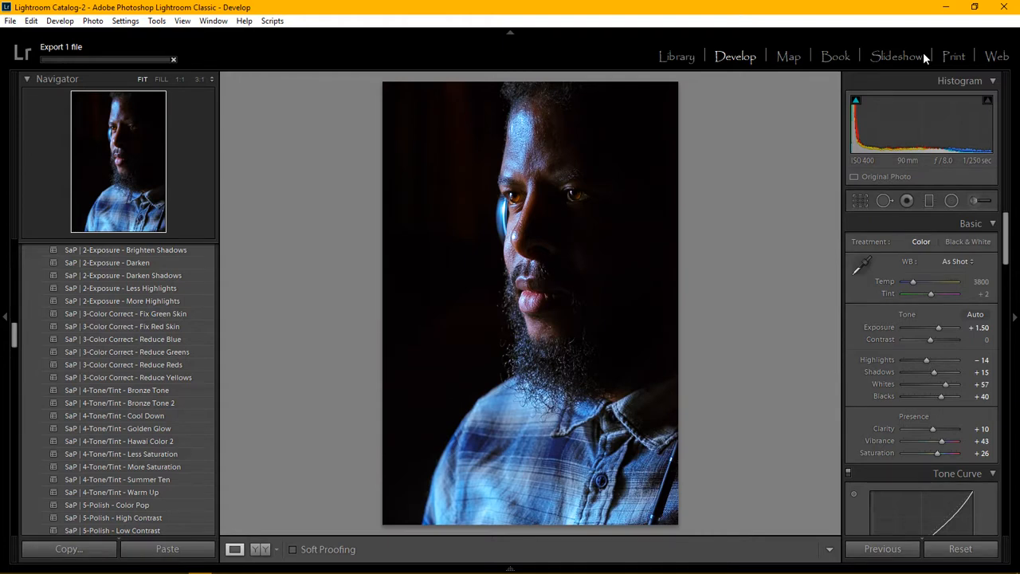
mouse_move(318, 564)
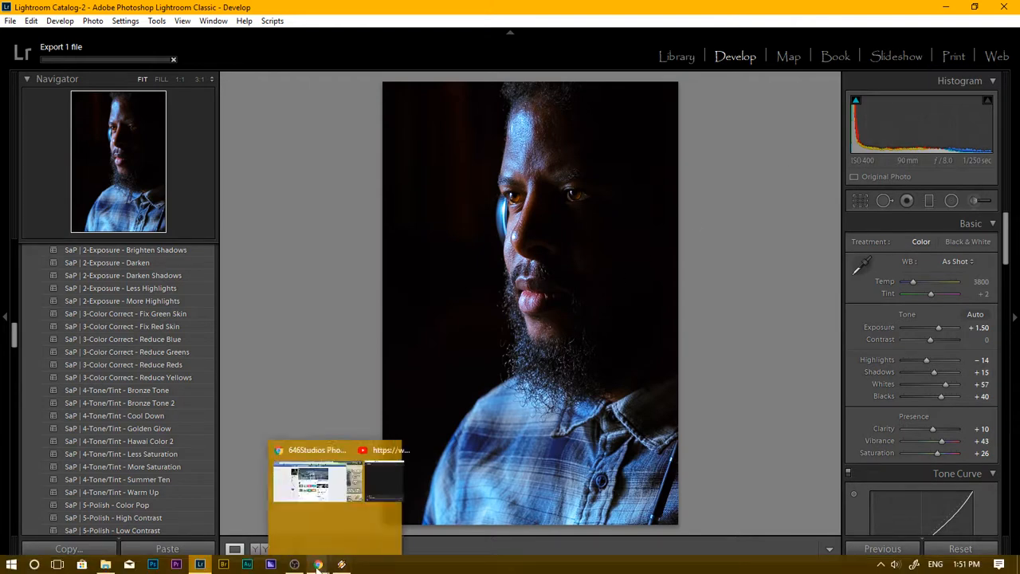